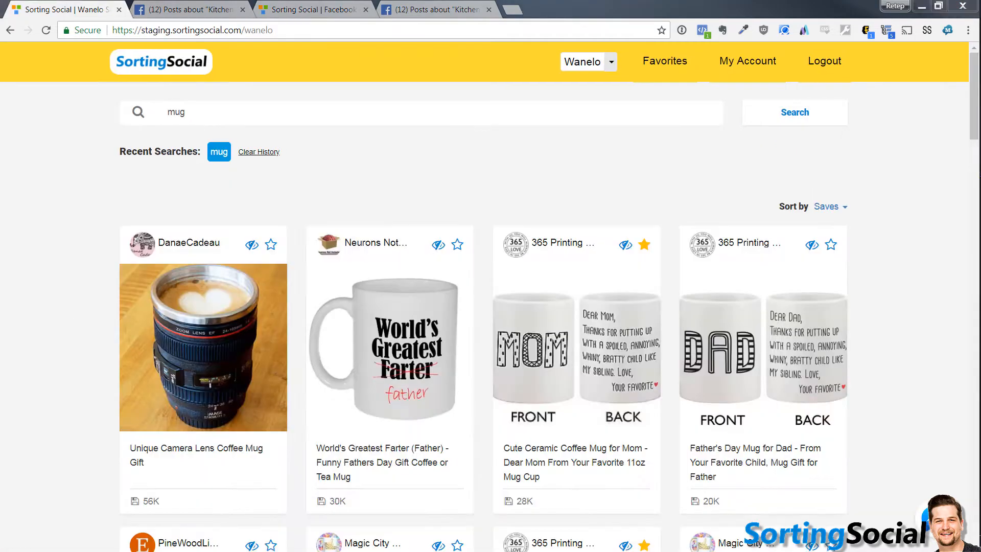
Step: Search Pinterest for the suggested keyword phrase "nurse shirt"
scroll(322, 280, "down", 1)
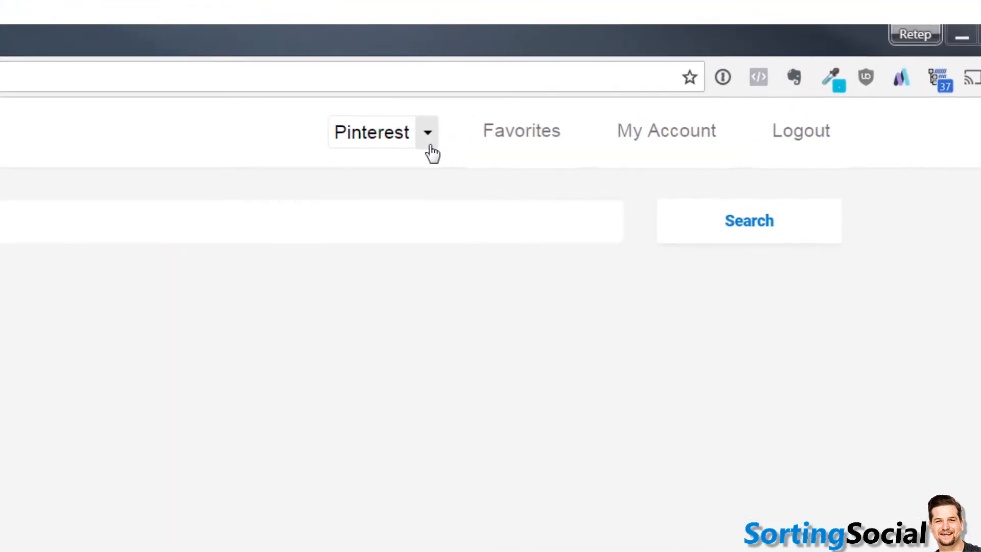
left_click(430, 145)
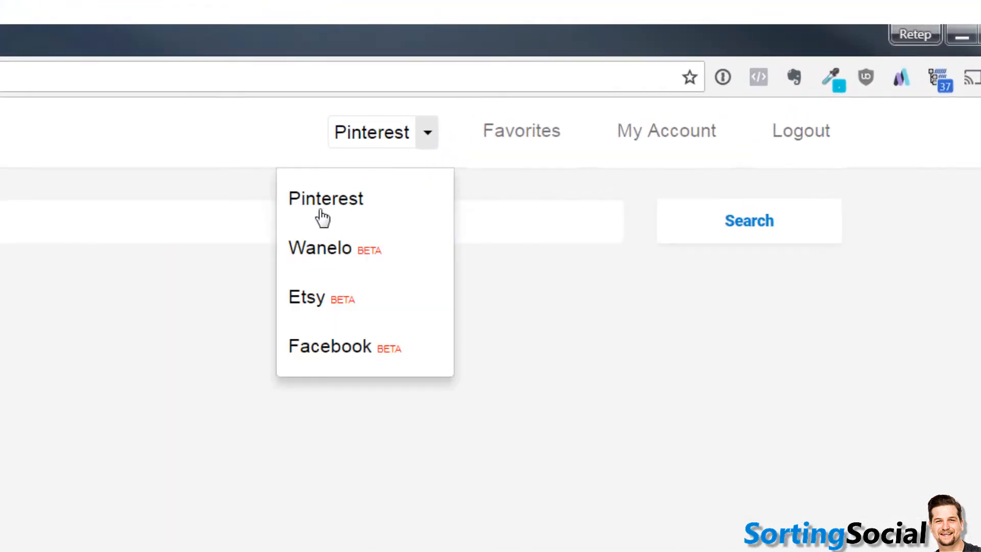
left_click(335, 212)
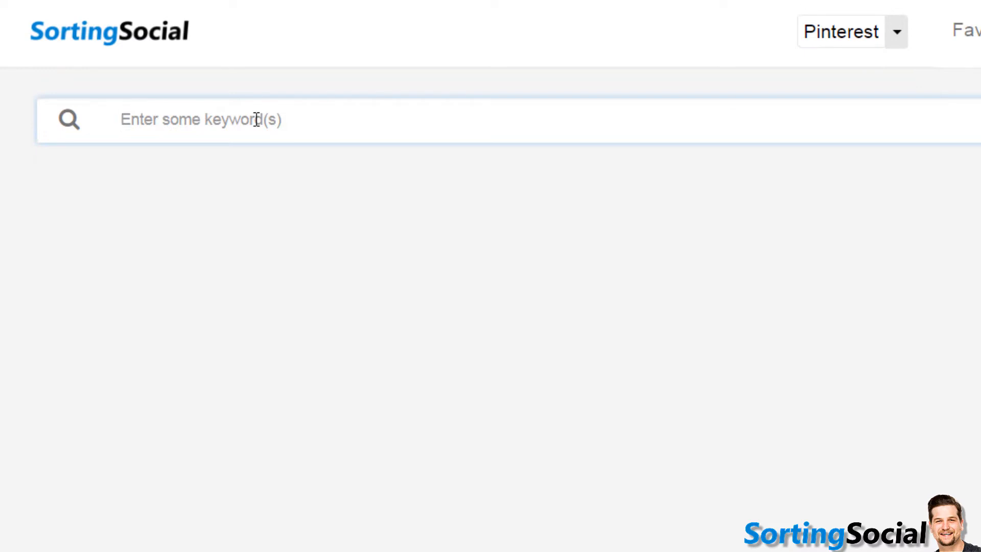
type("nurse")
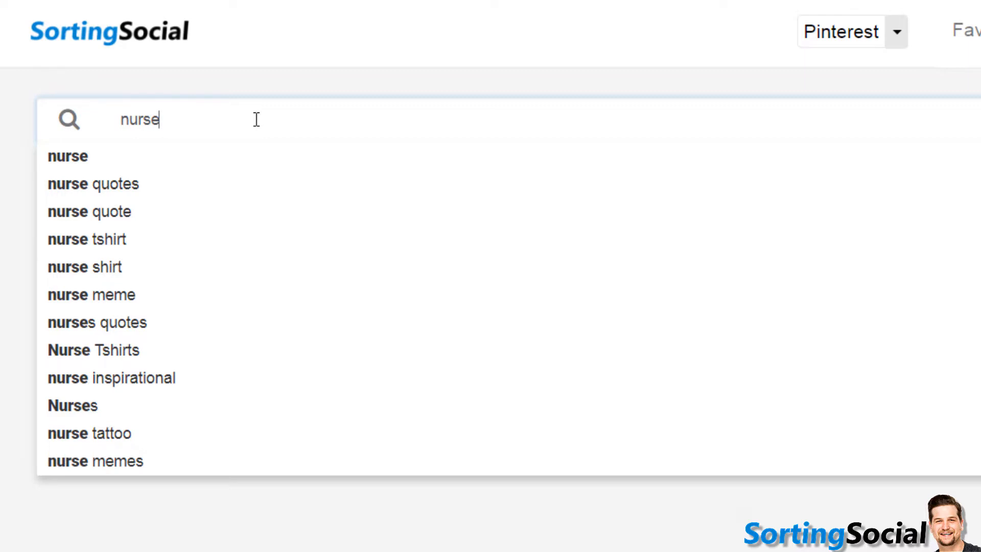
left_click(97, 276)
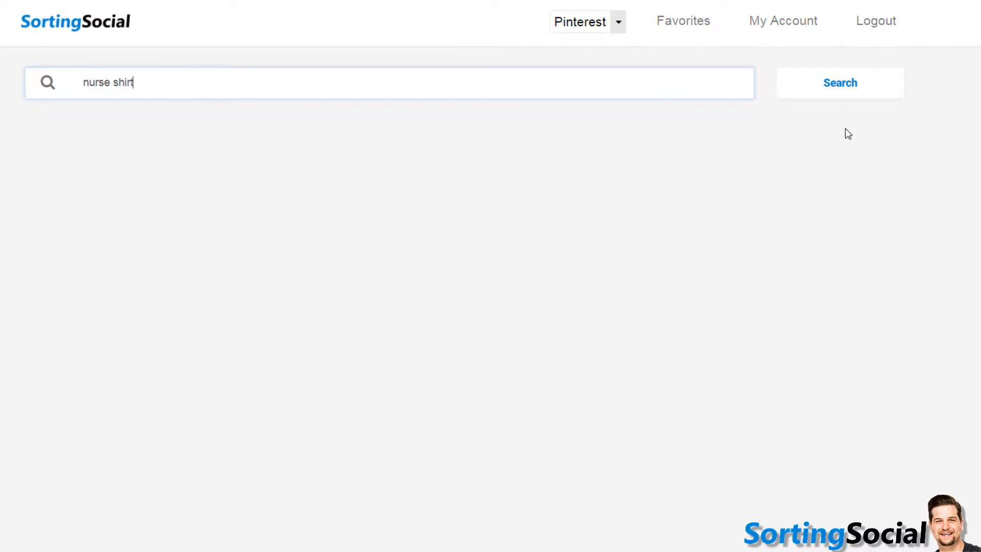
left_click(862, 91)
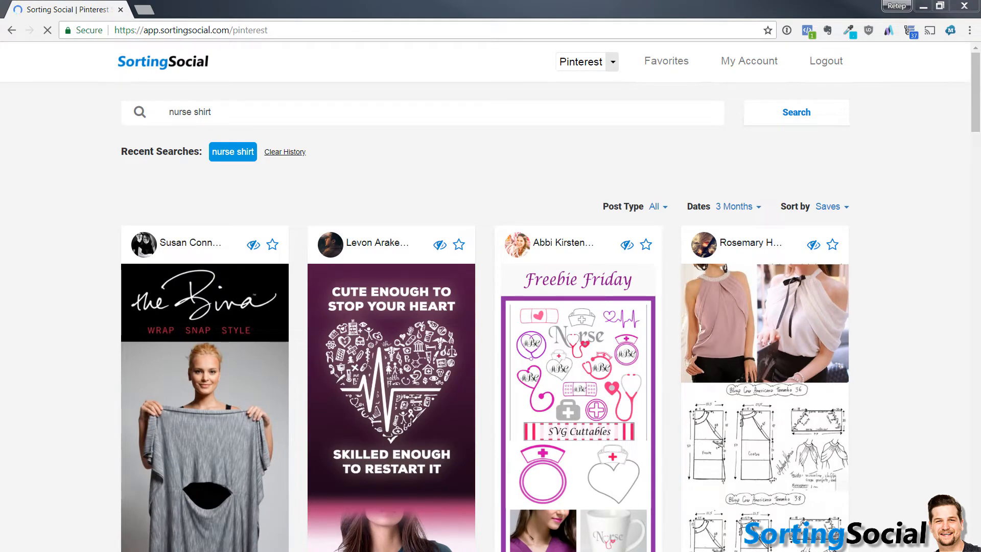
Step: Examine the nurse shirt results, checking the save counts and post dates of the shirt designs
scroll(102, 225, "down", 5)
scroll(101, 225, "down", 4)
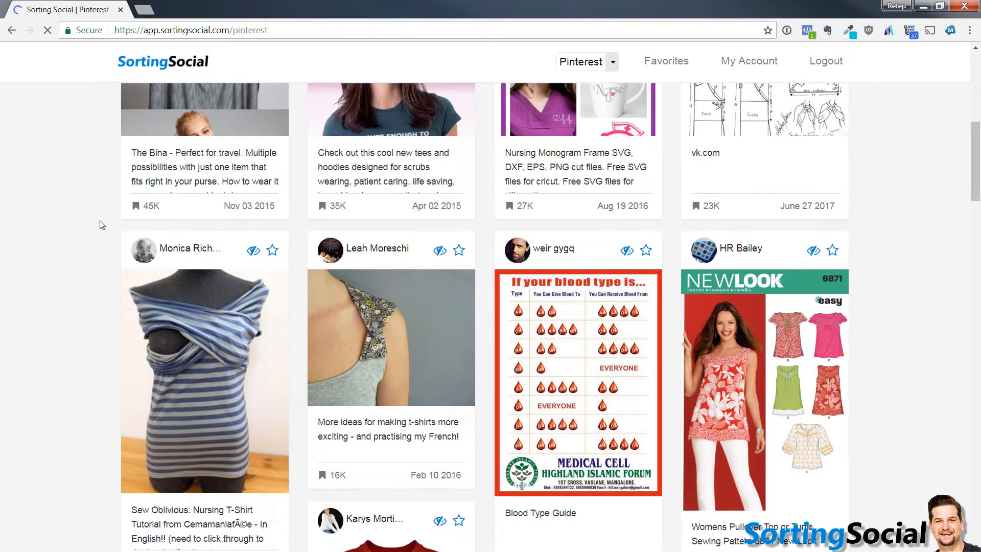
scroll(102, 225, "down", 9)
scroll(102, 225, "down", 2)
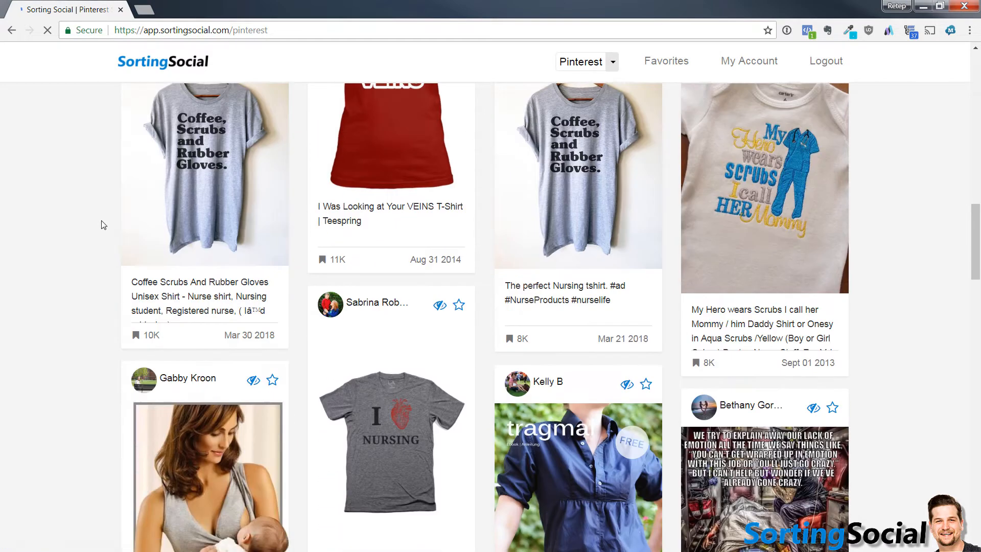
scroll(101, 225, "up", 4)
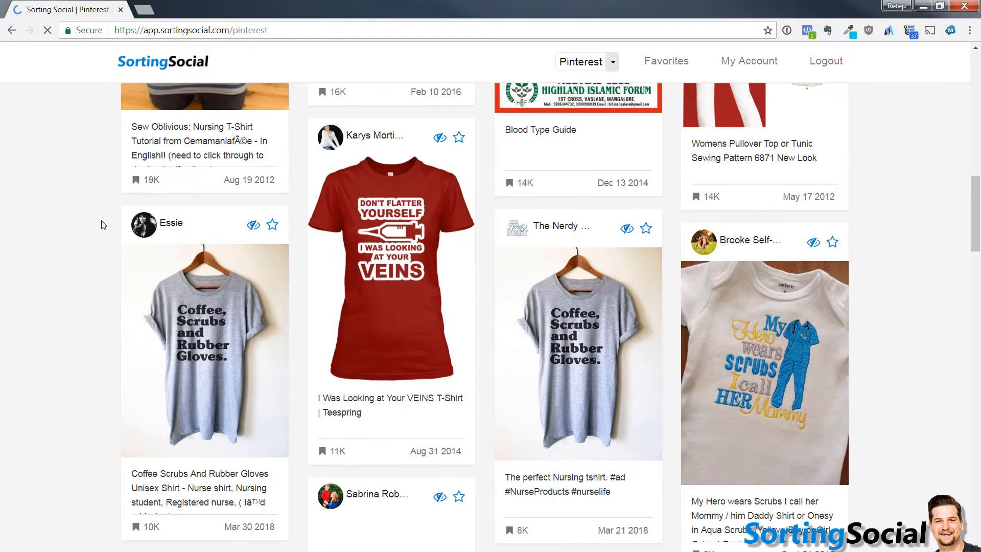
scroll(102, 225, "down", 2)
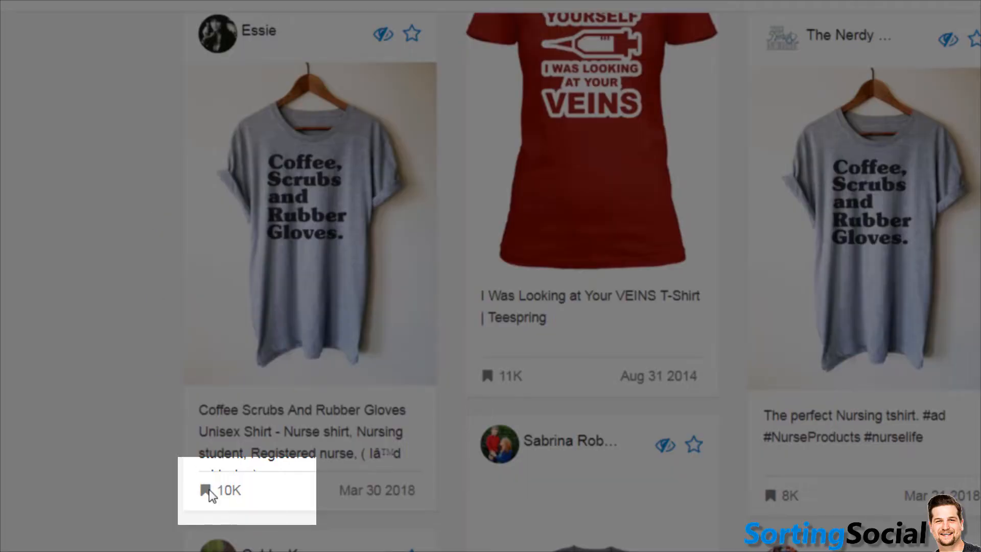
mouse_move(207, 491)
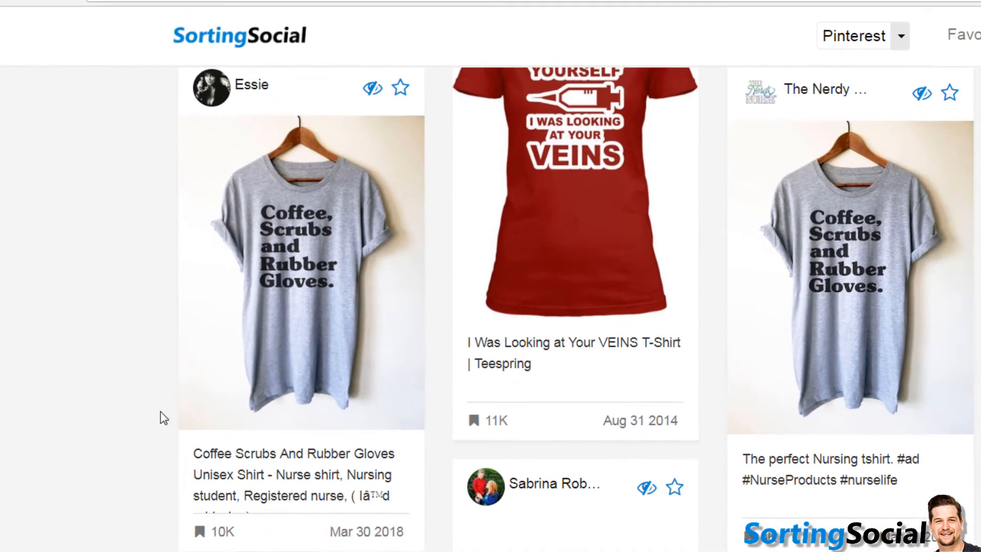
Step: Favorite the "Coffee Scrubs And Rubber Gloves" shirt with 10K saves and assign it the categories Nurse and Next Up
scroll(191, 389, "up", 2)
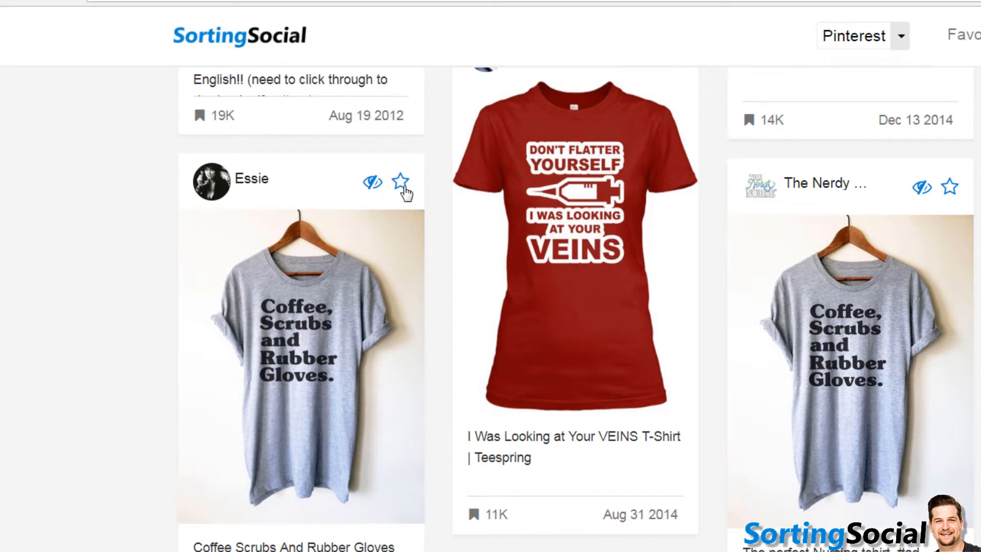
left_click(404, 187)
left_click(356, 272)
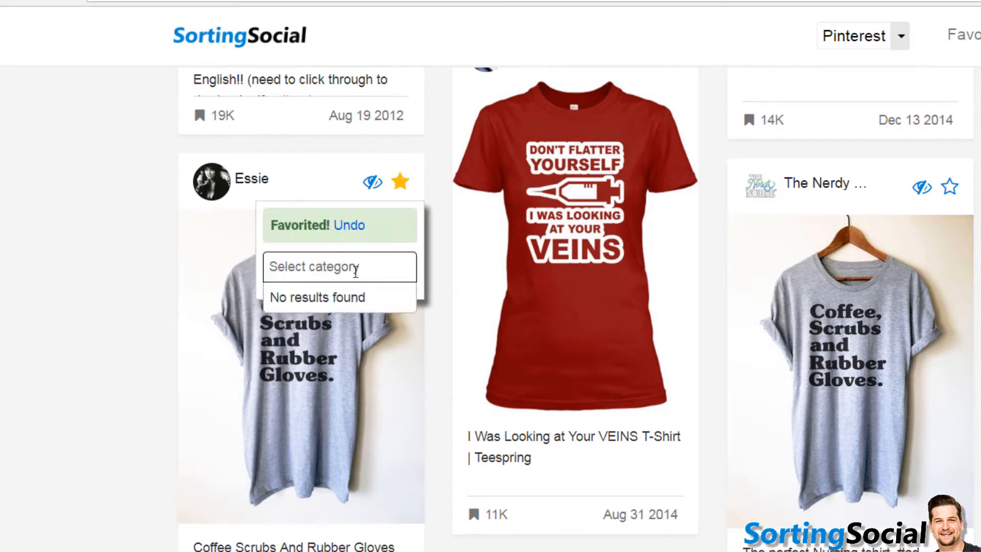
type("Nurse")
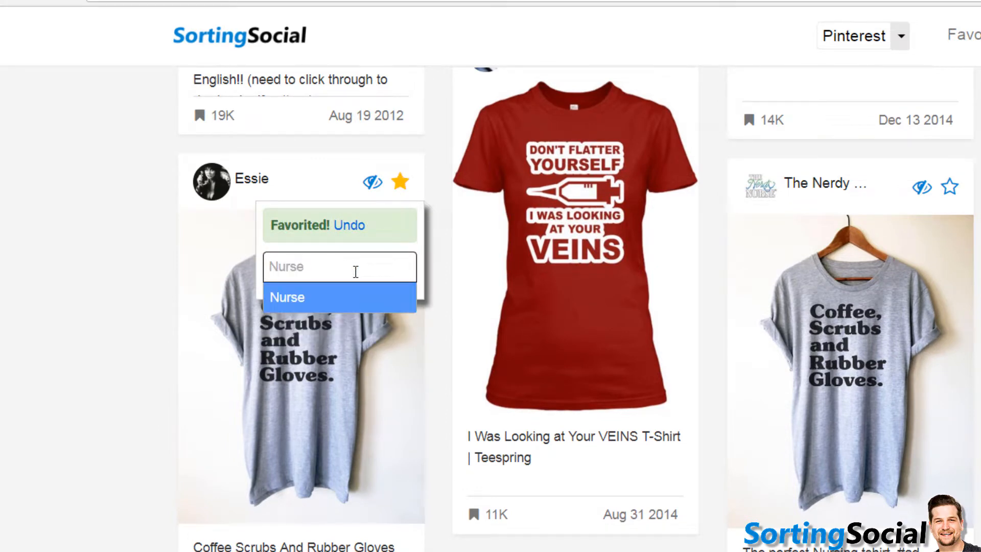
left_click(317, 304)
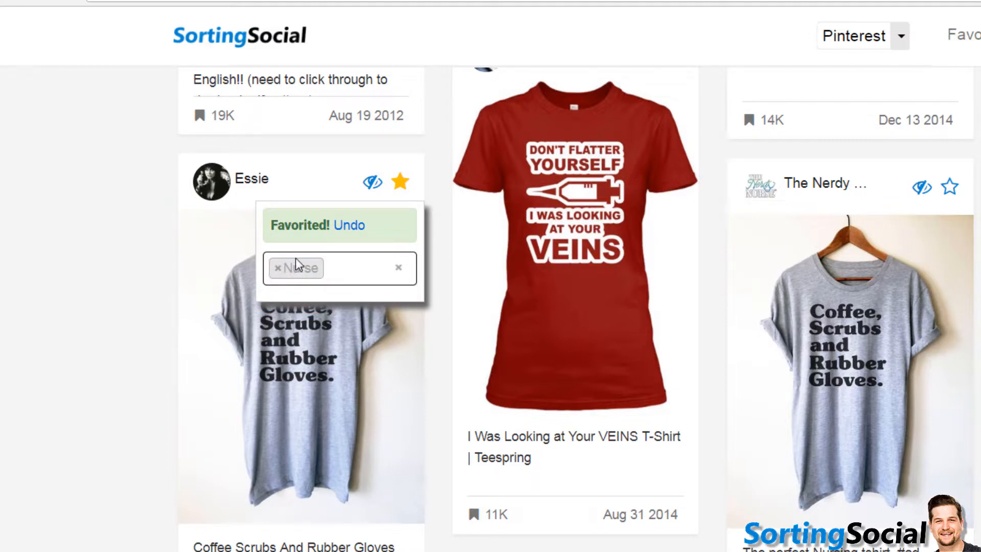
type("Next Up")
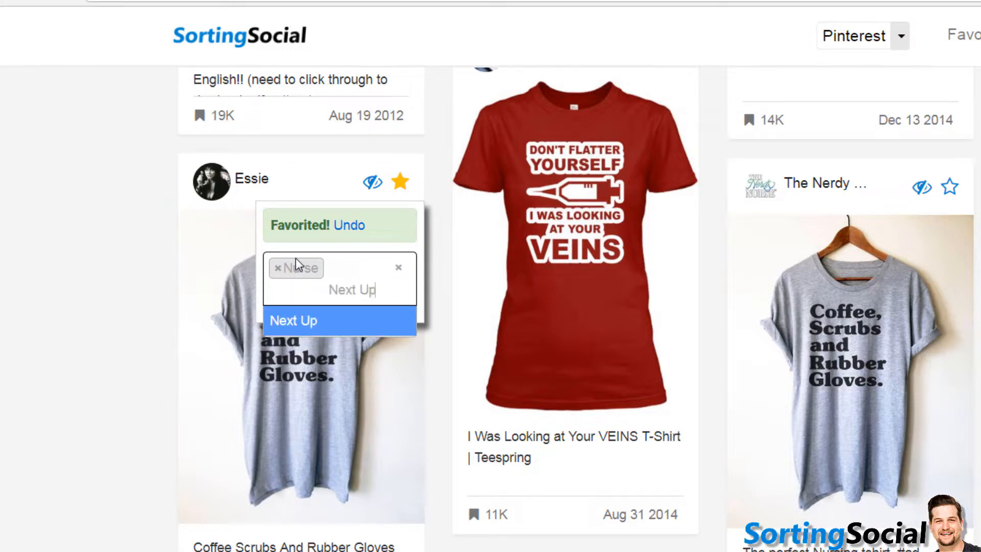
key("Return")
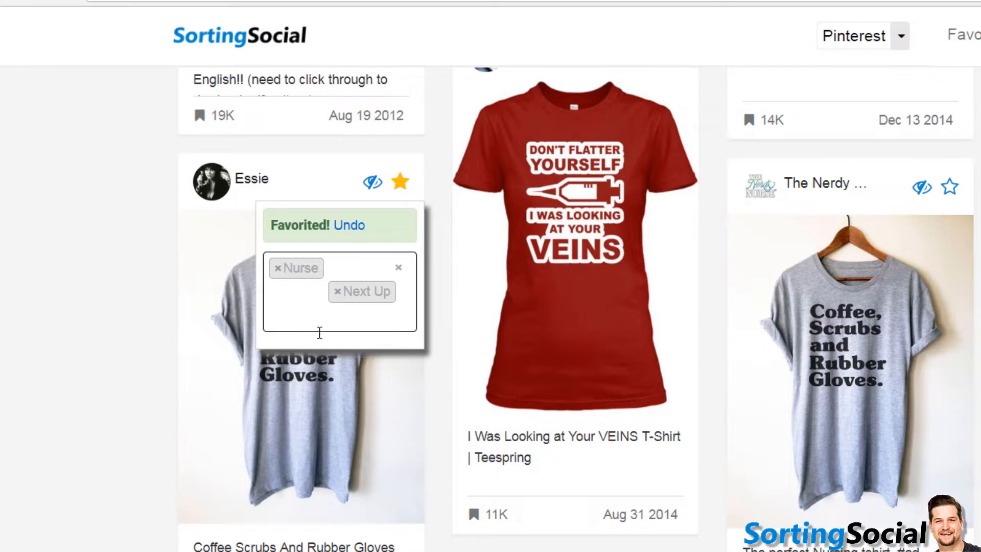
left_click(319, 332)
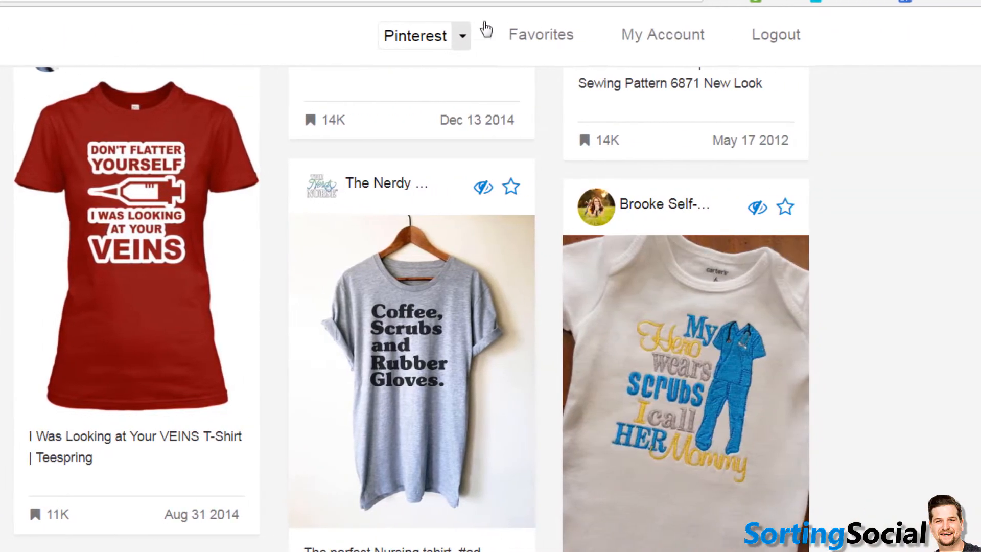
Step: Open the favorites and show only the posts in the Next Up category
left_click(559, 32)
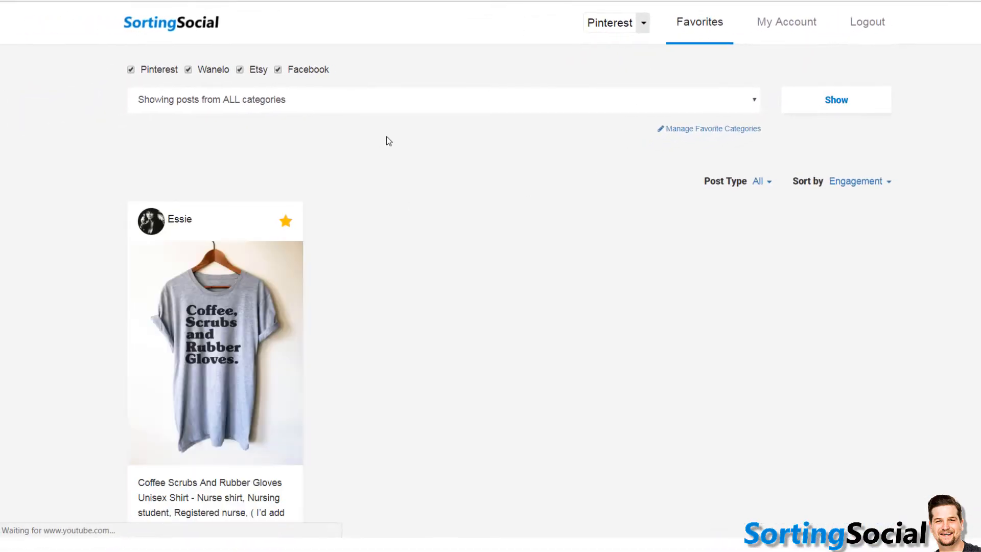
left_click(435, 105)
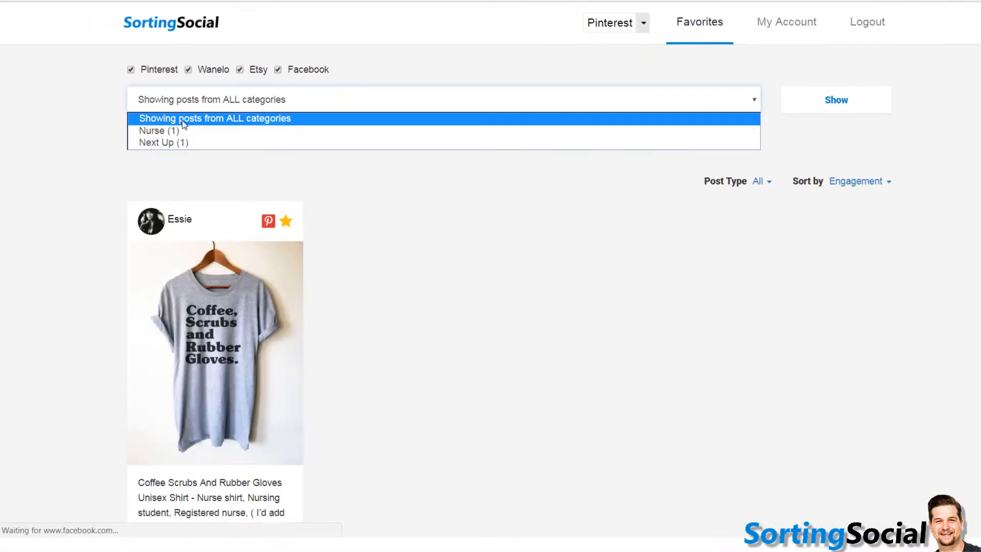
left_click(179, 144)
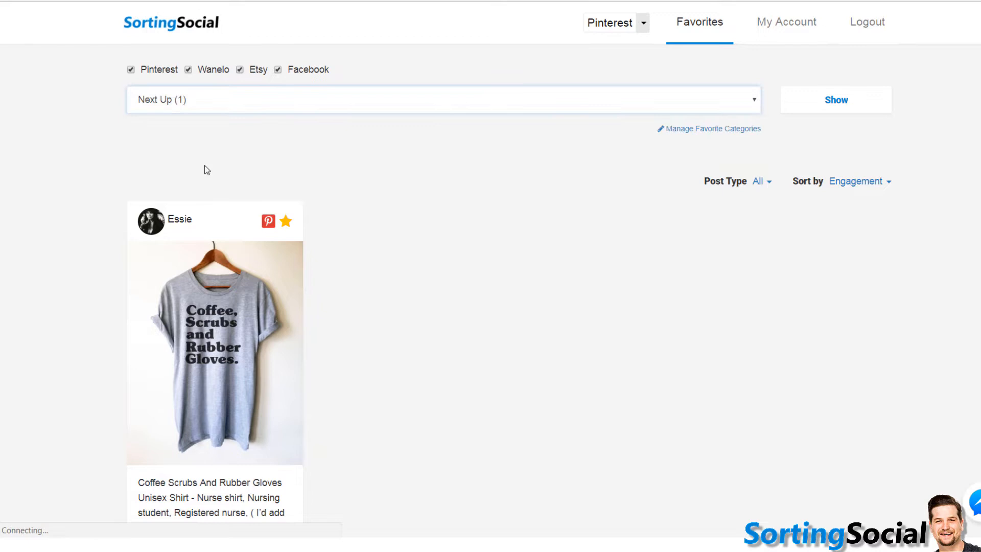
left_click(826, 109)
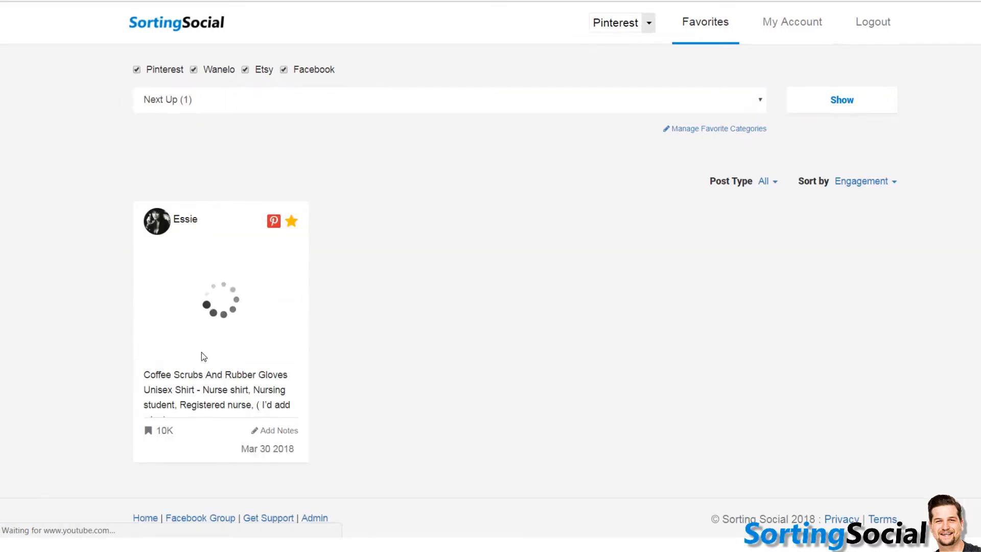
mouse_move(202, 353)
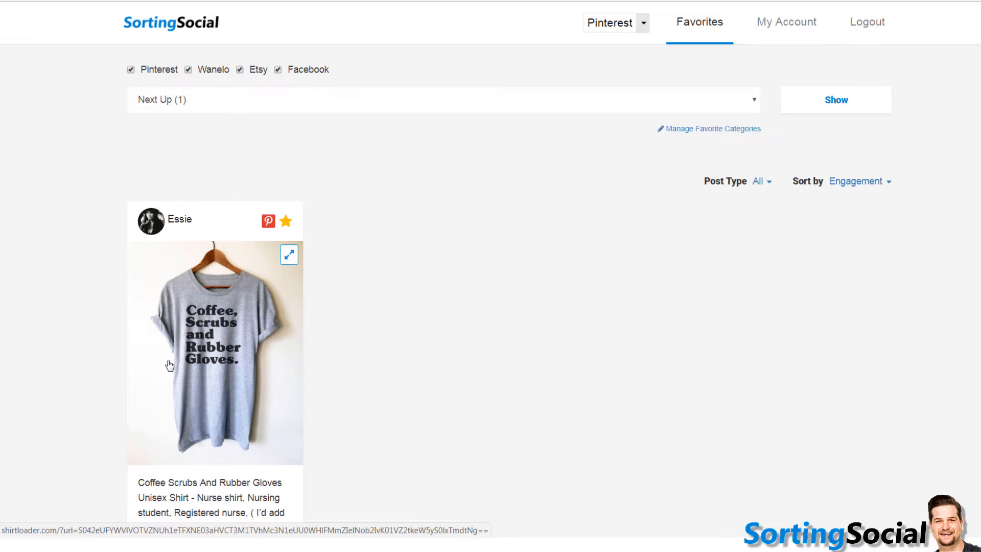
Step: Start a note on the favorited Coffee Scrubs shirt reading "Designer note: Use same quote as on shirt"
scroll(109, 334, "down", 2)
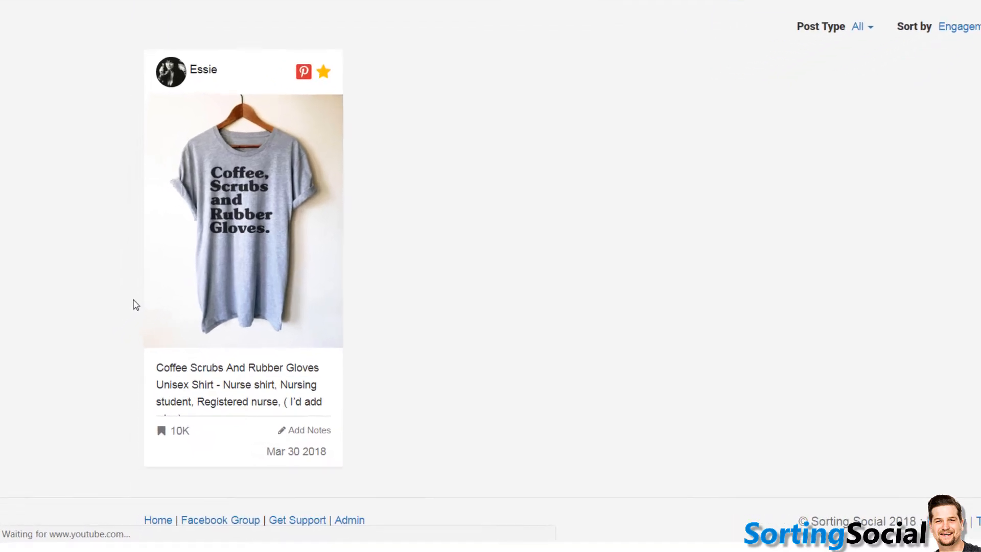
left_click(373, 418)
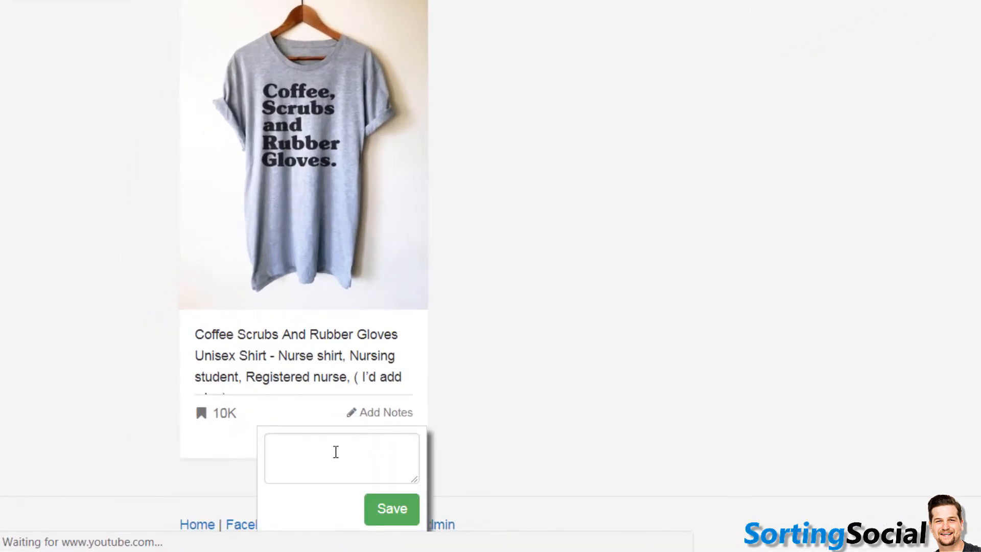
left_click(335, 451)
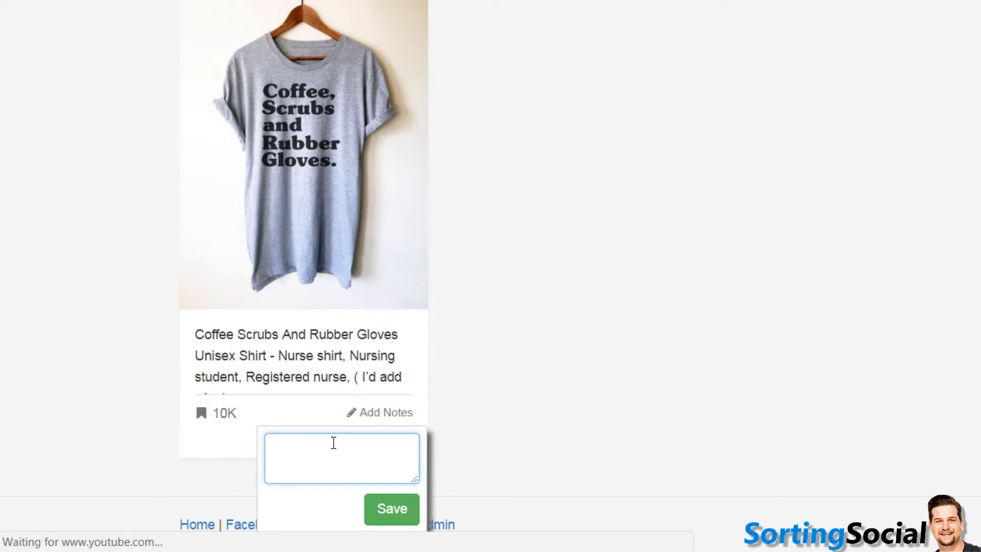
type("Designer note: Us")
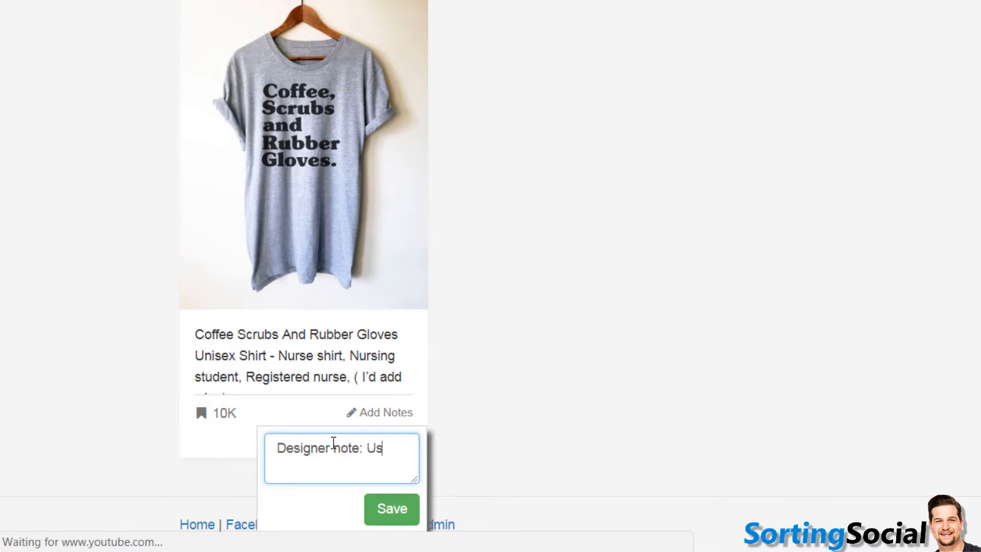
type("e same quote as o th")
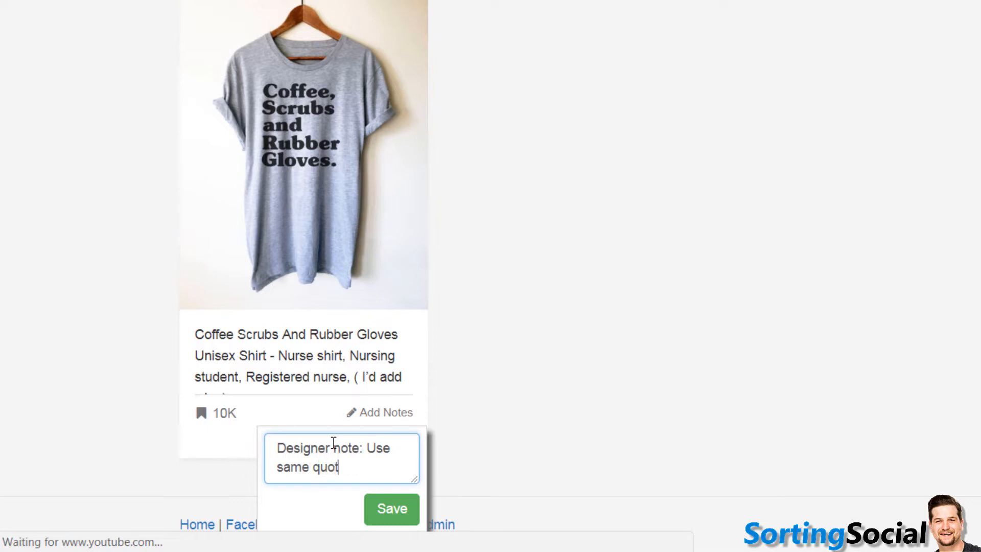
key("BackSpace")
key("BackSpace")
key("BackSpace")
type("n shirt")
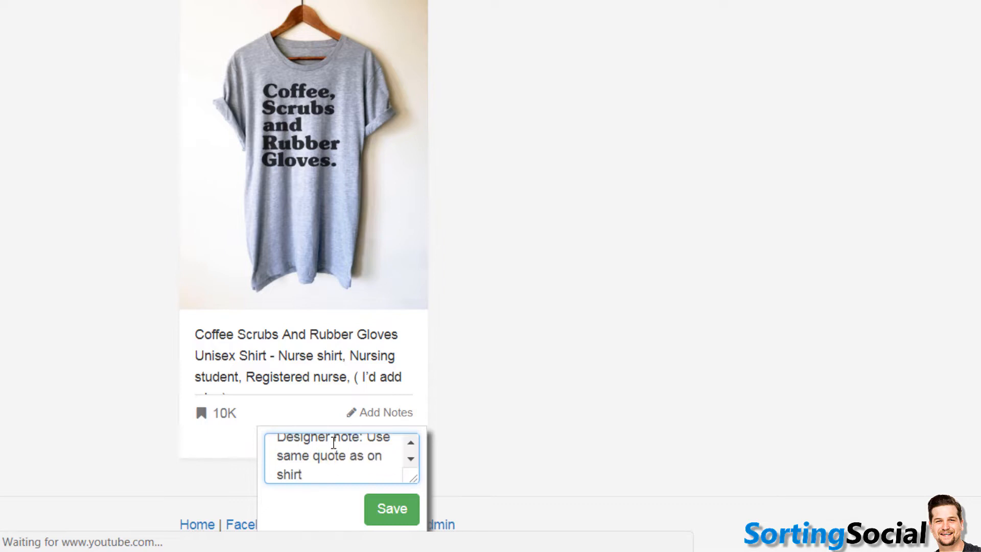
Step: Complete the note with ", but add cool coffee mug graphic and rubber clove graphics. Then email to" plus the recipient's first name, and save it
type(", but add cool coffe")
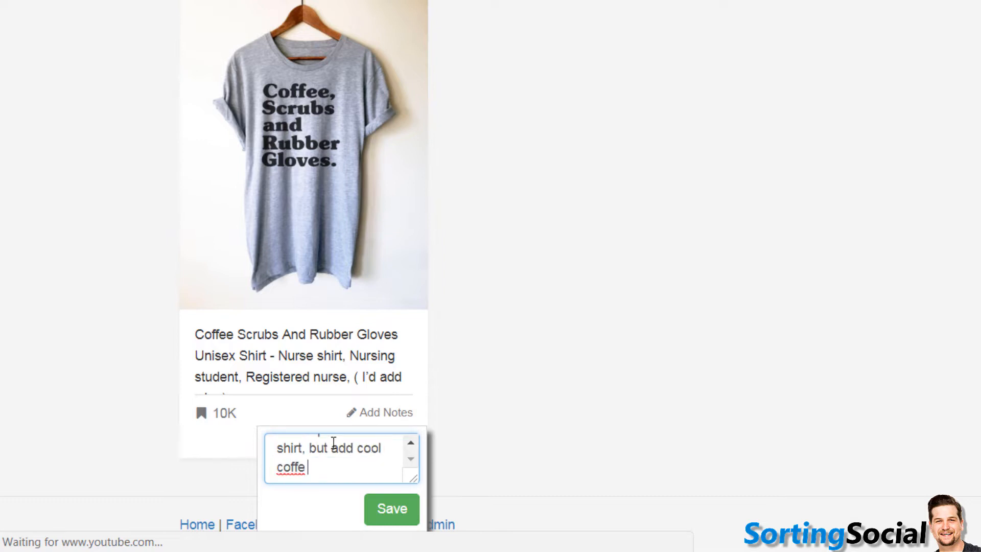
type("e mug grap")
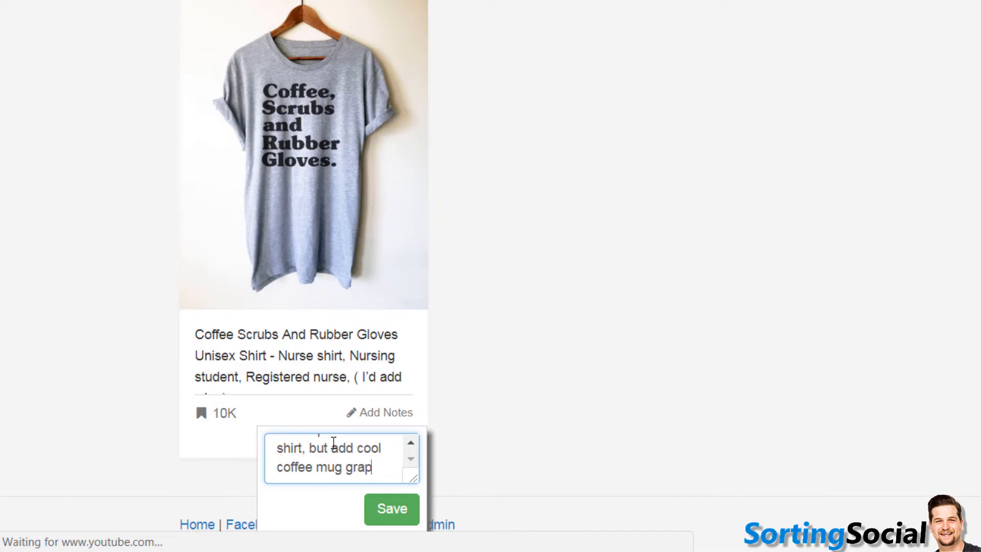
type("hic and rubbe")
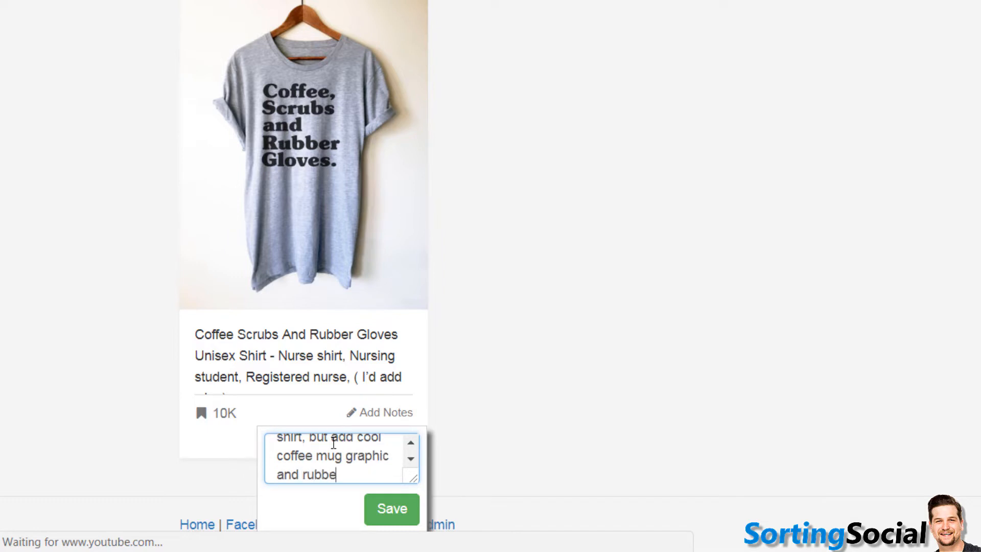
type("r clove graph")
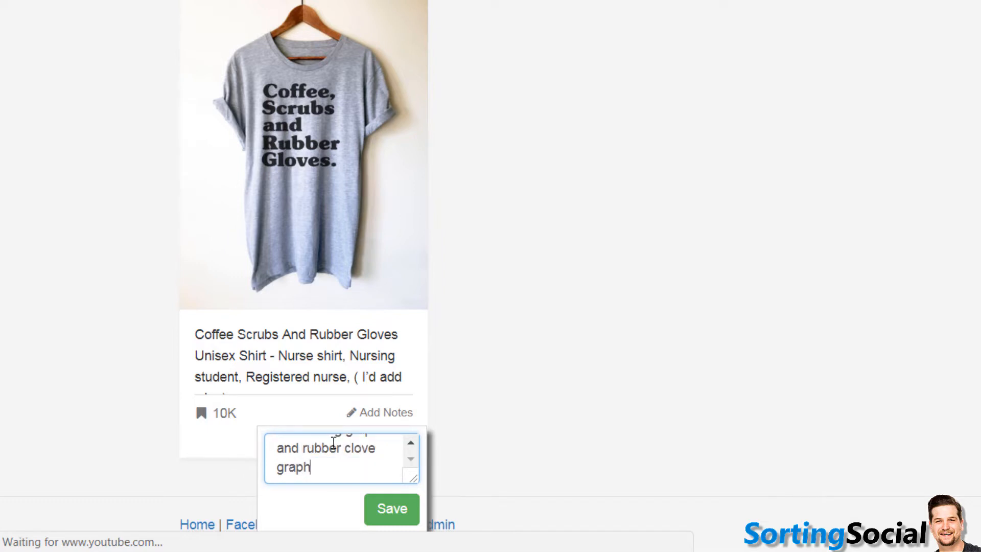
type("ics. Then email to Peter.")
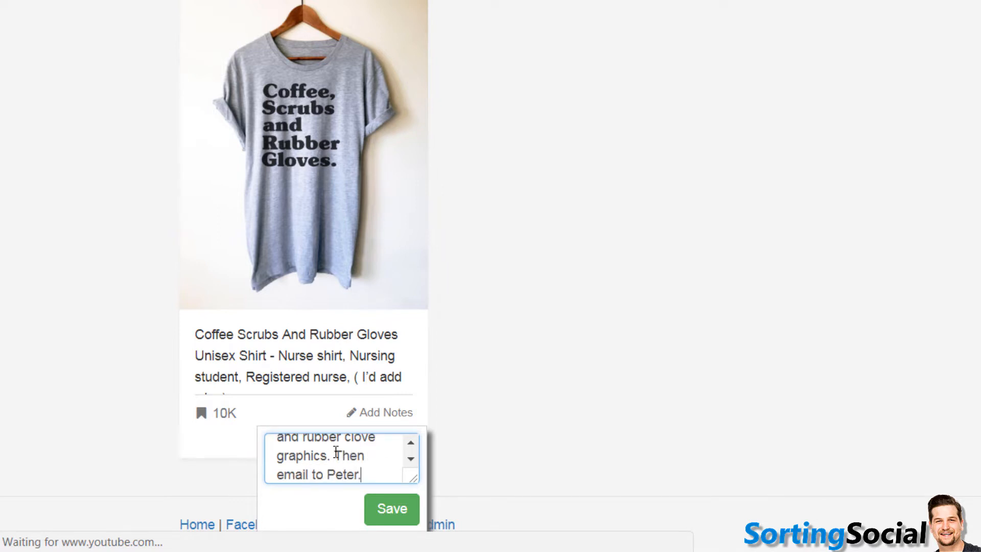
left_click(404, 510)
scroll(421, 489, "up", 1)
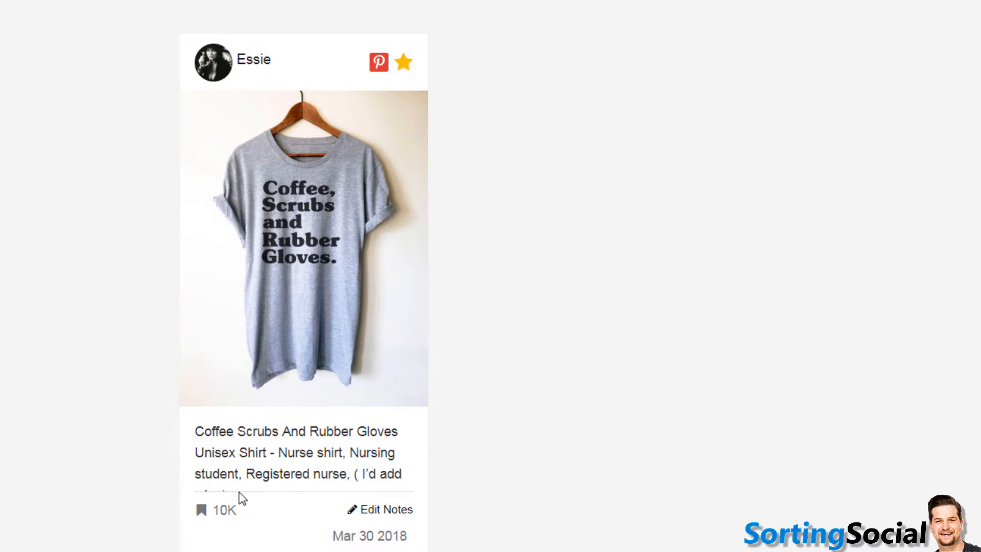
Step: Review the favorited Coffee Scrubs shirt, go back to the Pinterest nurse shirt results and find the same shirt there
scroll(725, 281, "up", 2)
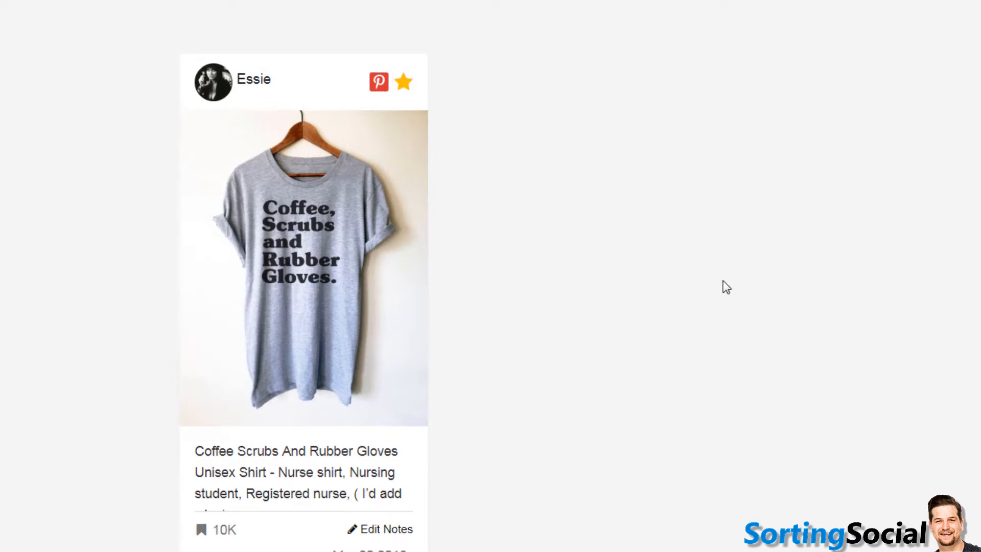
scroll(580, 378, "down", 5)
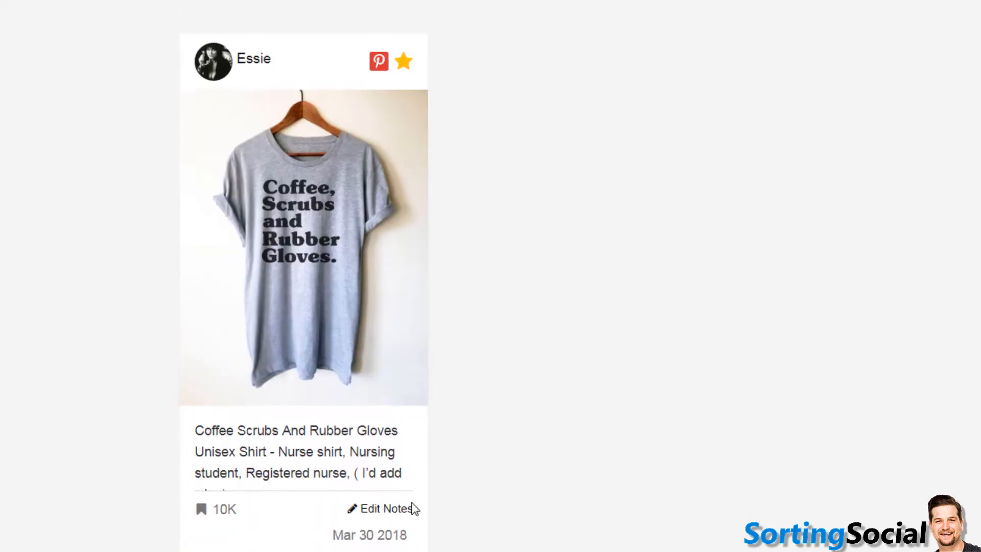
left_click(381, 460)
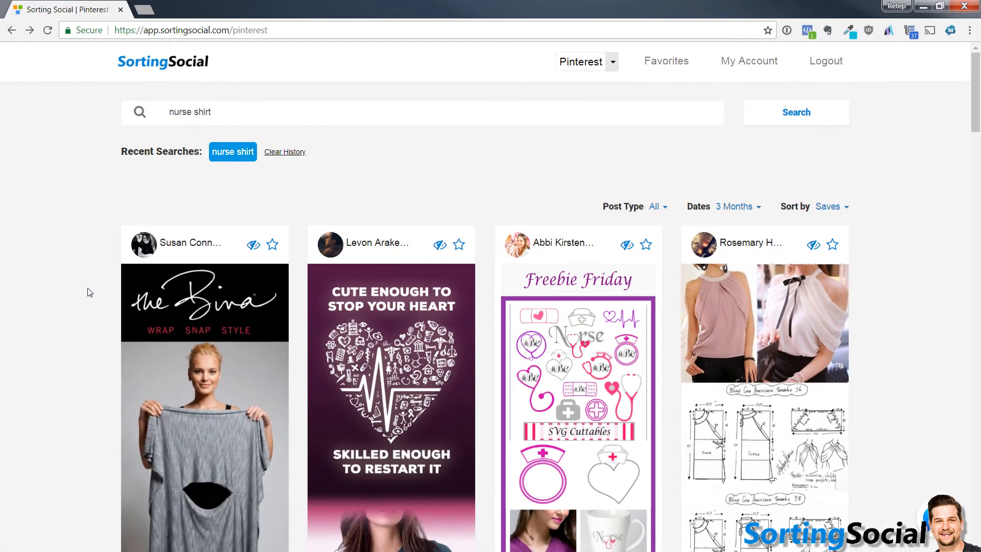
scroll(93, 275, "down", 15)
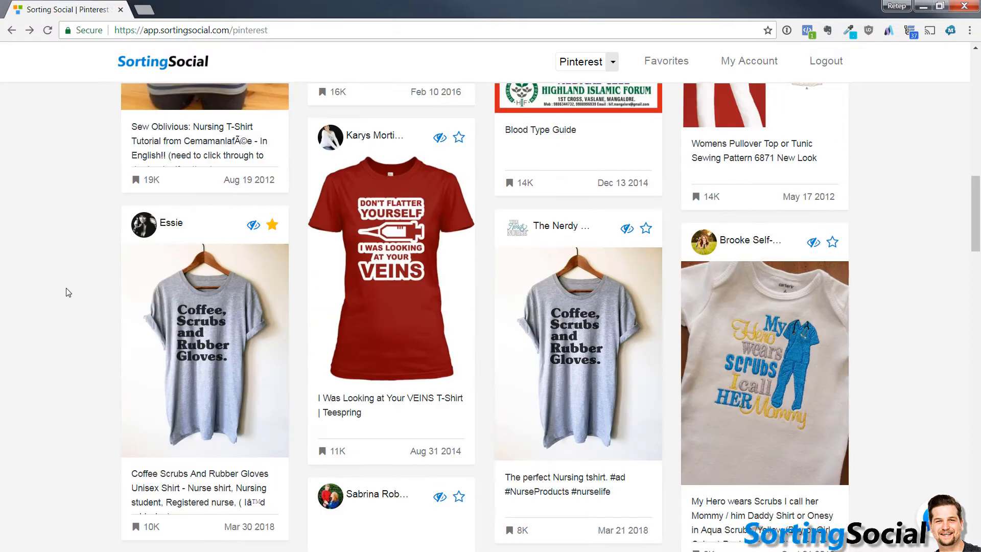
mouse_move(209, 355)
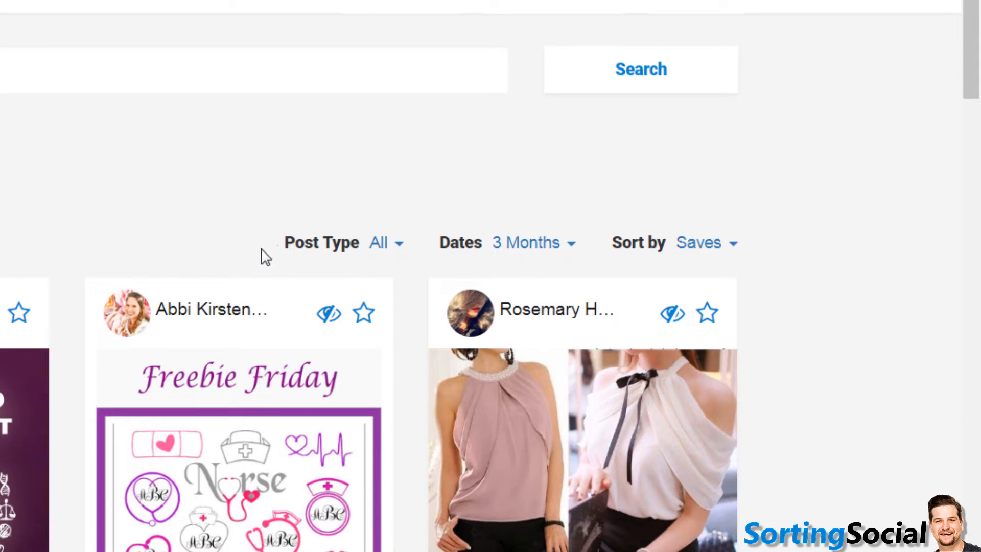
Step: List the nurse shirt posts from all dates sorted by saves, and compare their post dates and save counts
left_click(551, 250)
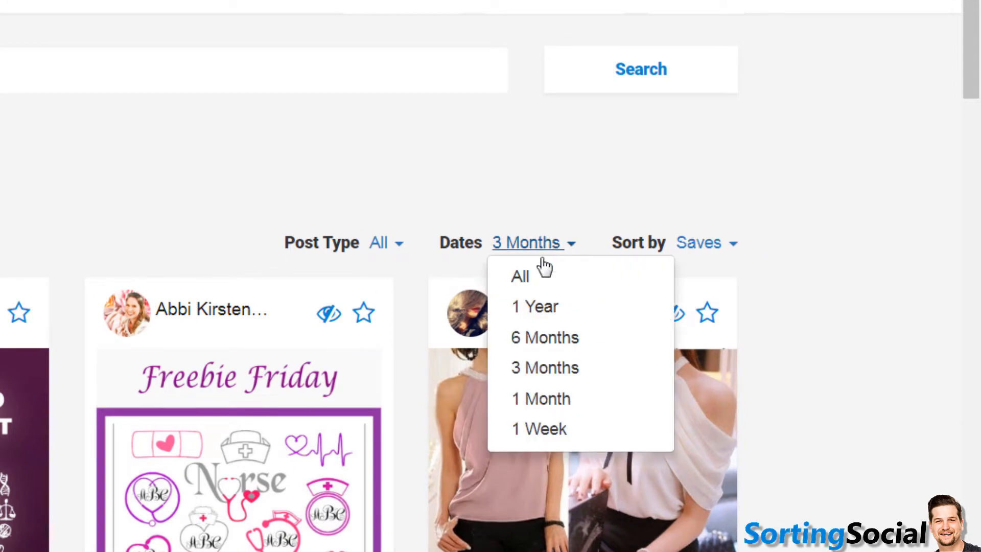
left_click(524, 279)
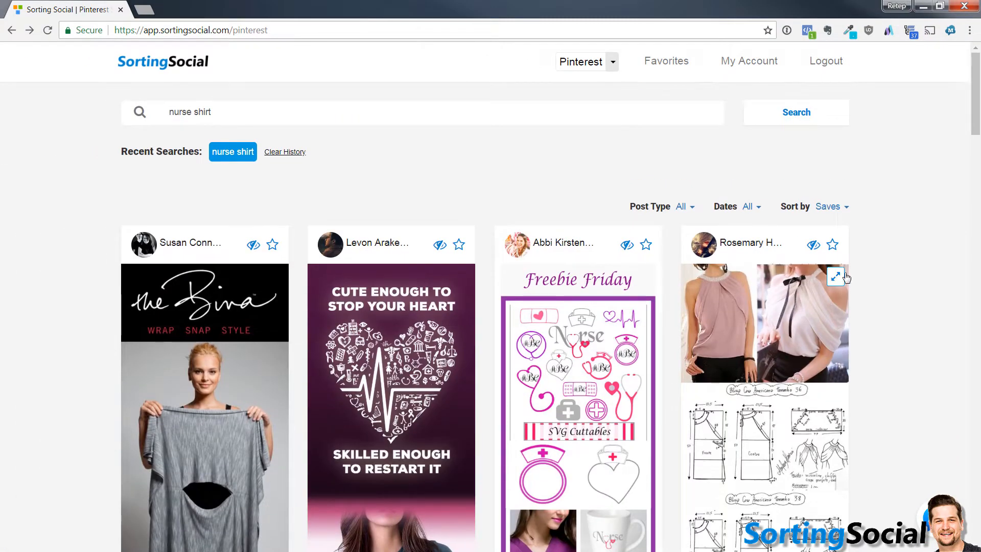
left_click(826, 207)
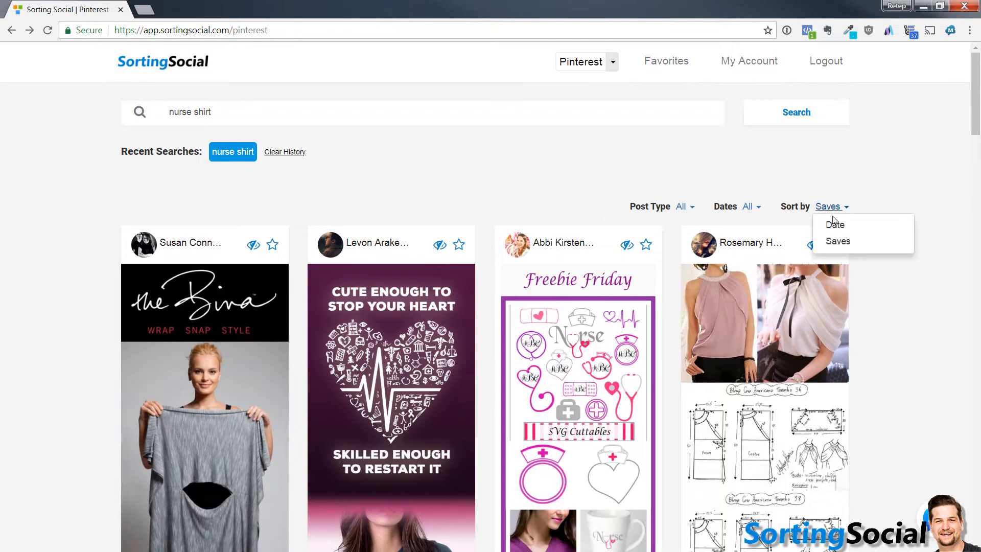
left_click(869, 250)
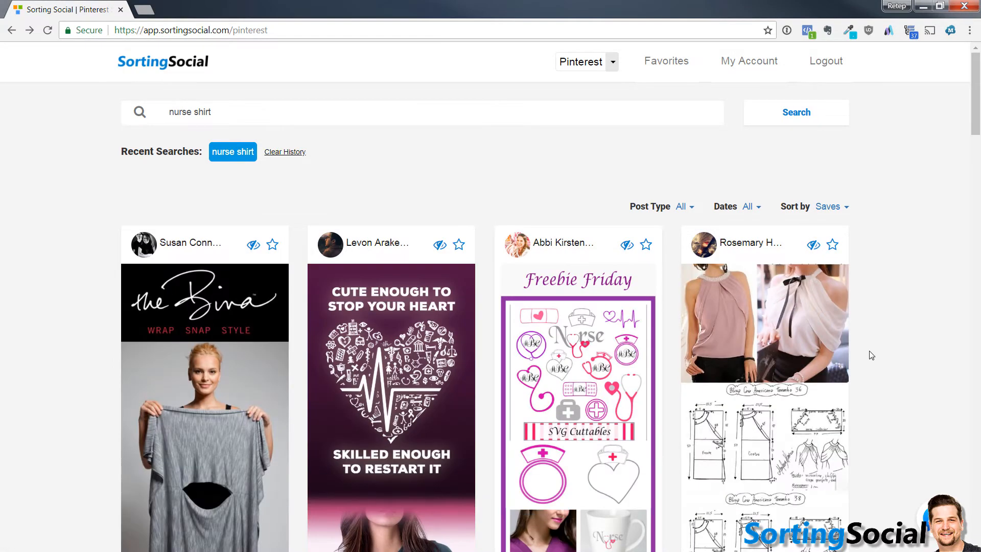
scroll(856, 362, "down", 5)
scroll(408, 367, "down", 1)
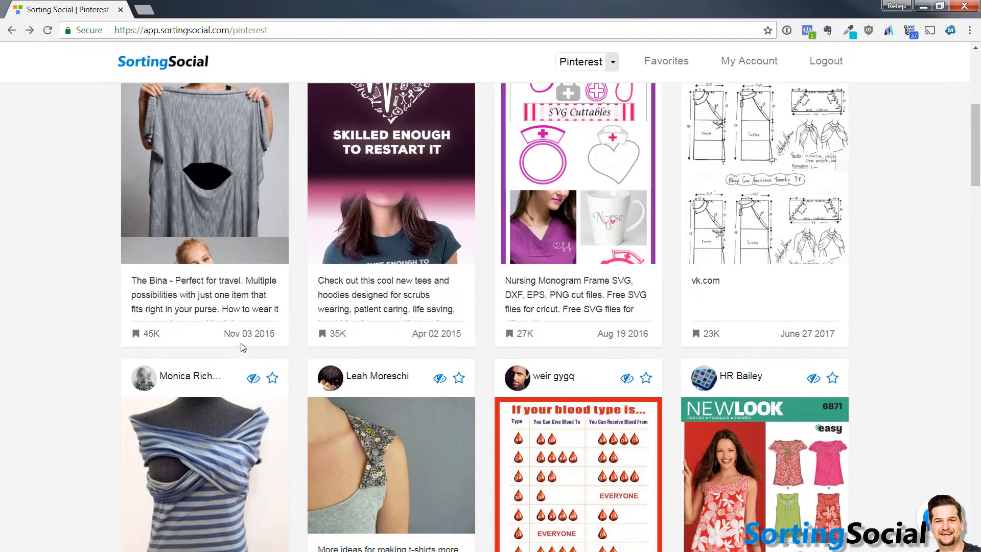
scroll(643, 327, "down", 10)
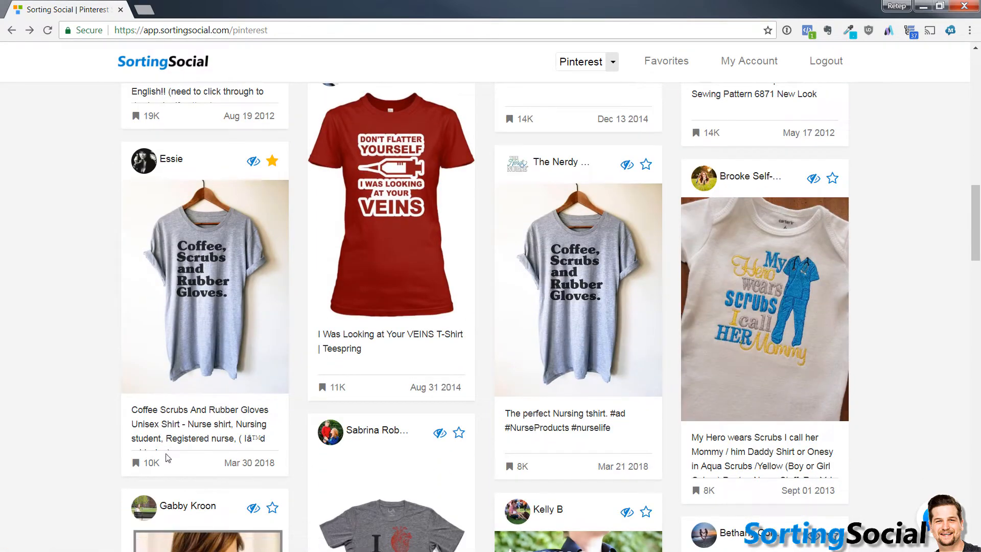
scroll(324, 422, "down", 5)
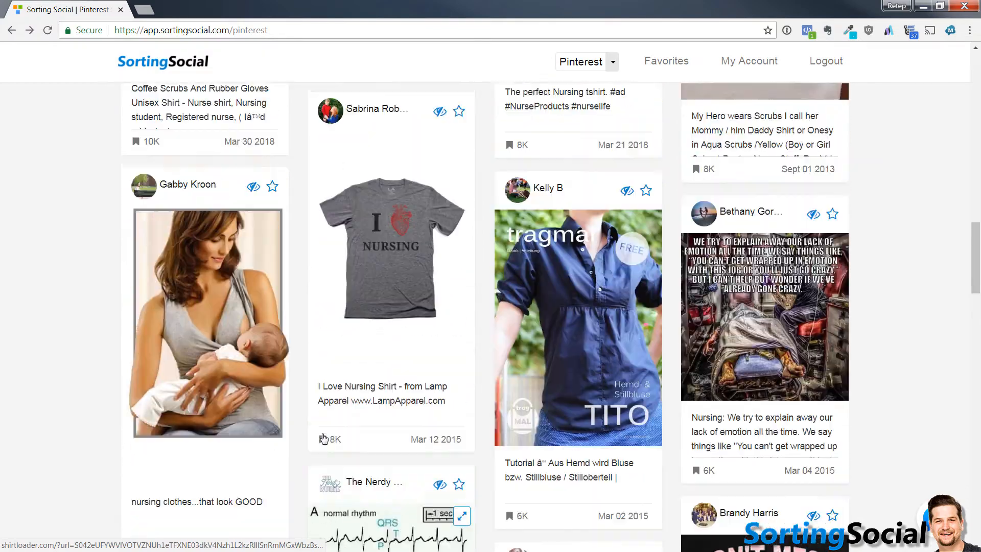
scroll(324, 438, "up", 18)
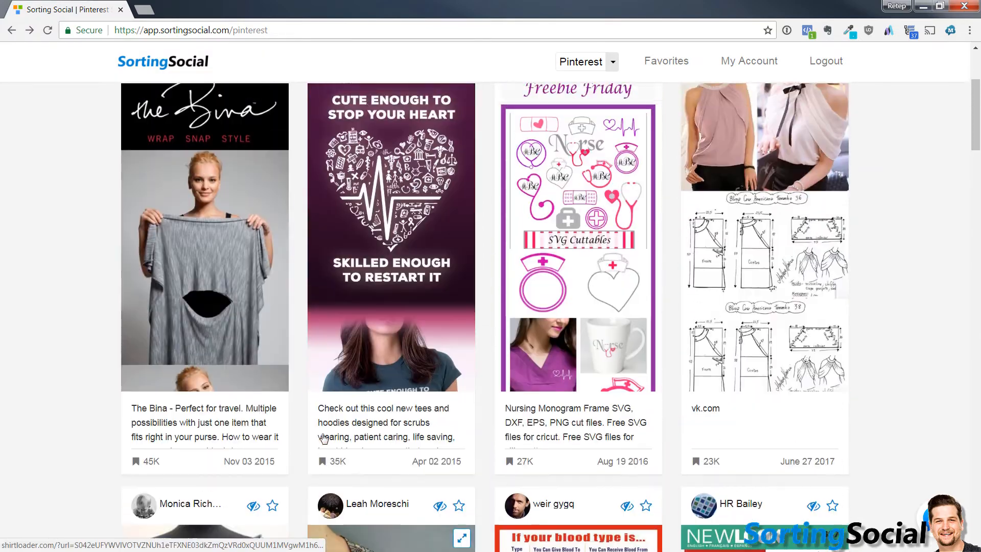
scroll(324, 438, "up", 4)
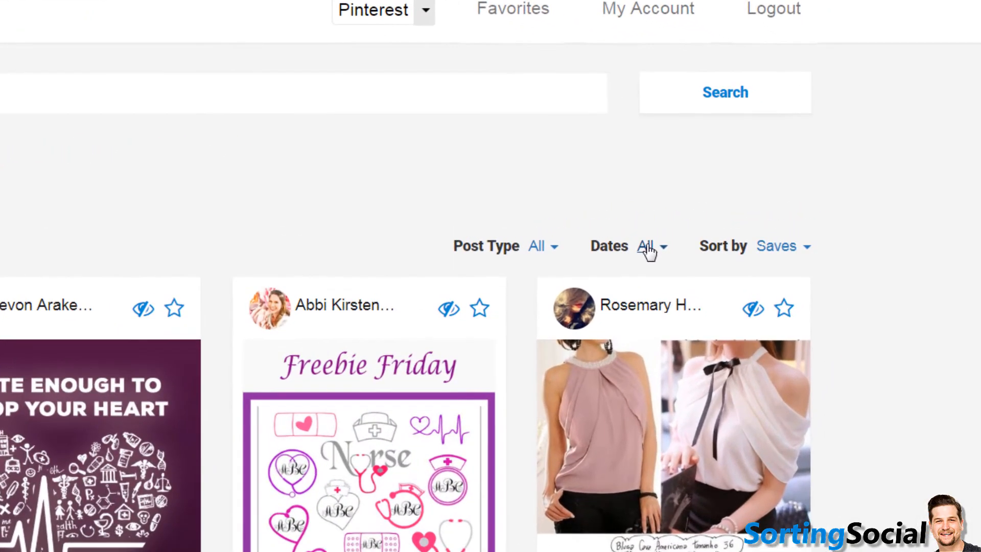
Step: Narrow the nurse shirt results to 1 Month and examine the save counts and dates of the recent designs
left_click(645, 250)
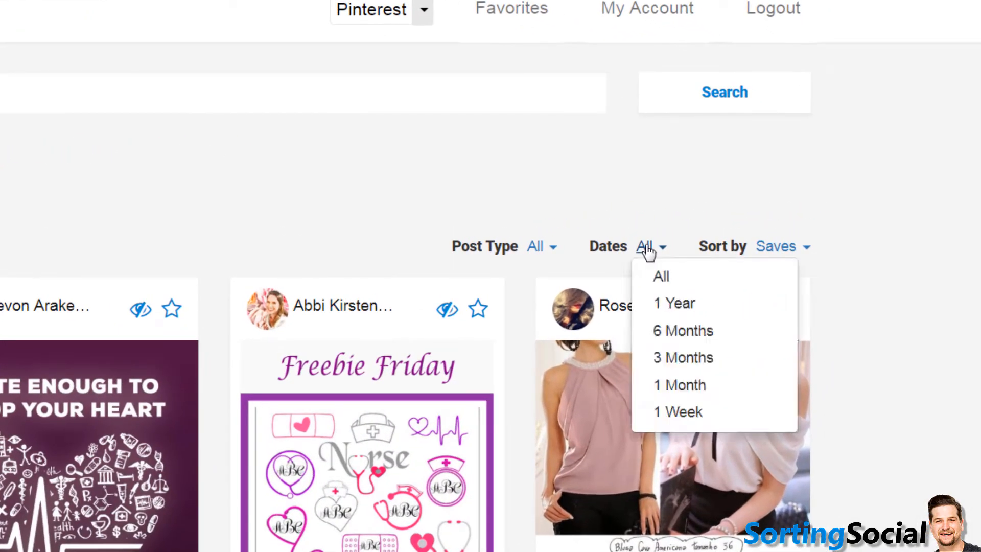
left_click(675, 384)
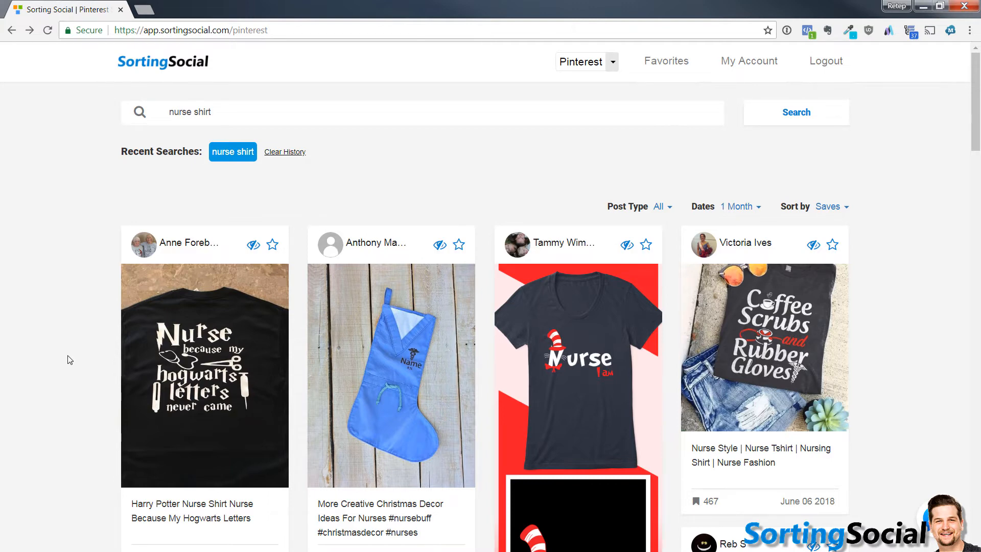
scroll(70, 360, "down", 3)
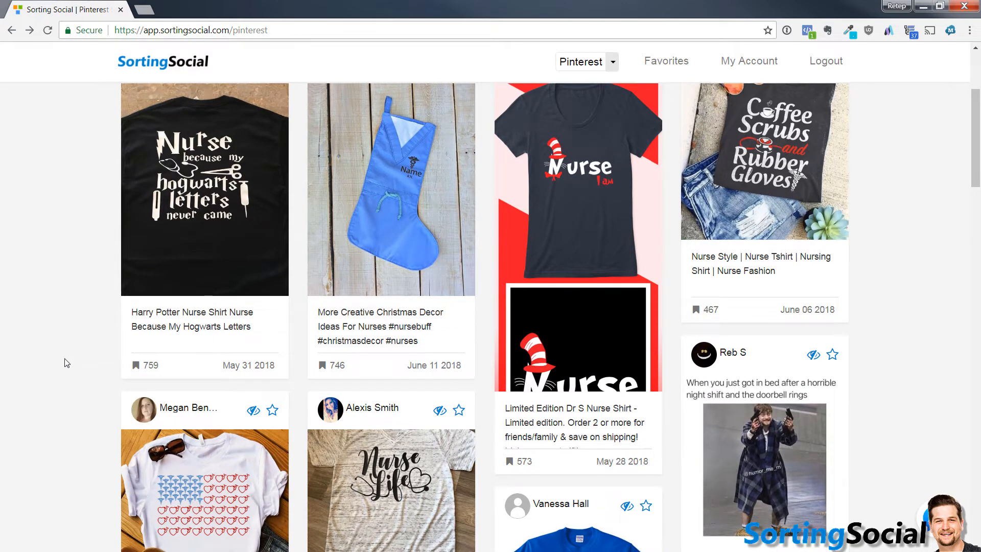
scroll(67, 362, "down", 4)
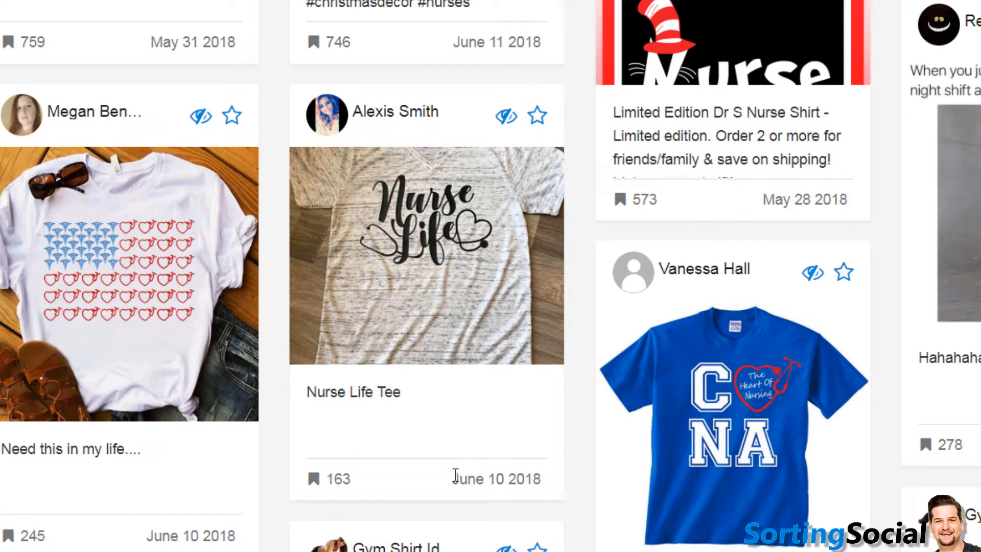
left_click_drag(455, 473, 517, 467)
left_click(517, 466)
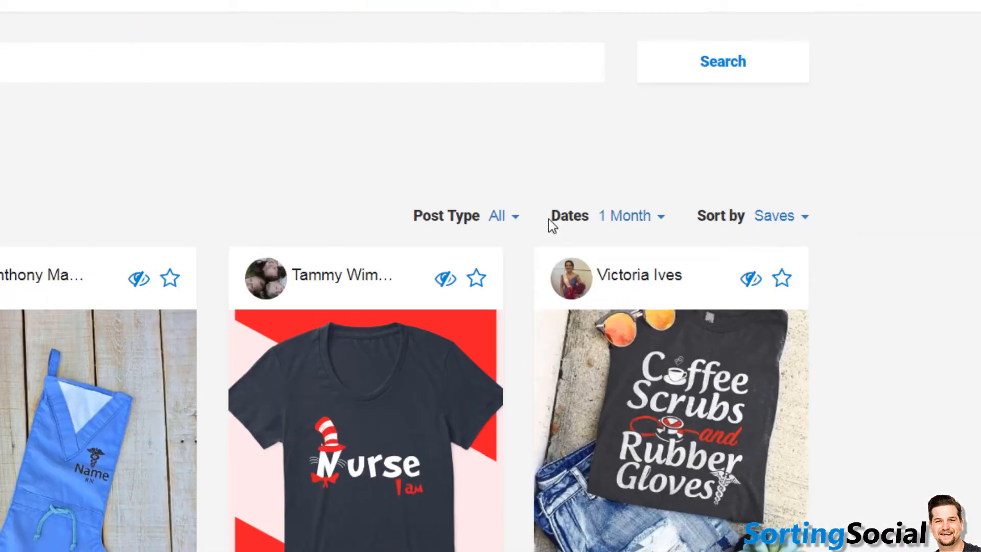
Step: Set the date filter to 3 Months and browse the results down to the Educated Drug Dealer #nurselife shirt
left_click(657, 217)
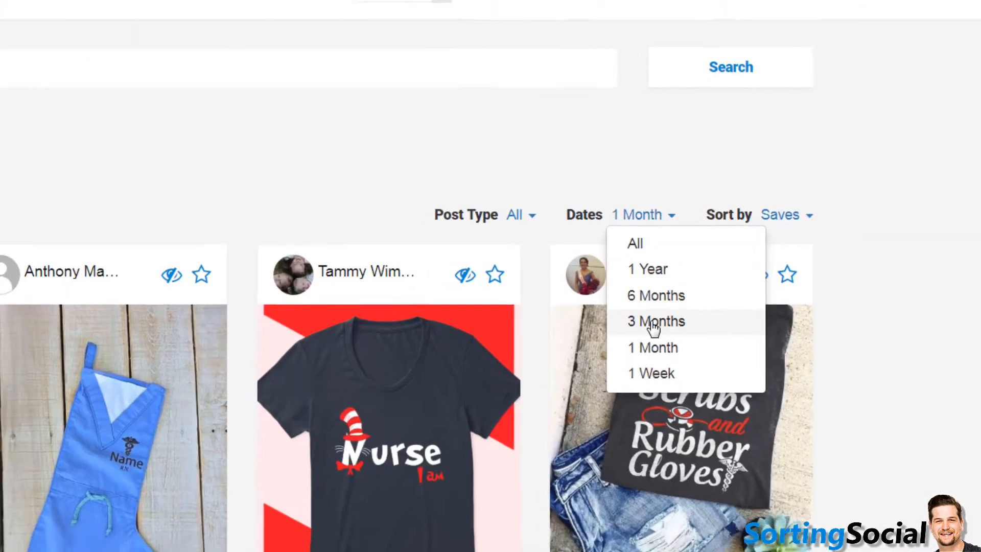
left_click(631, 329)
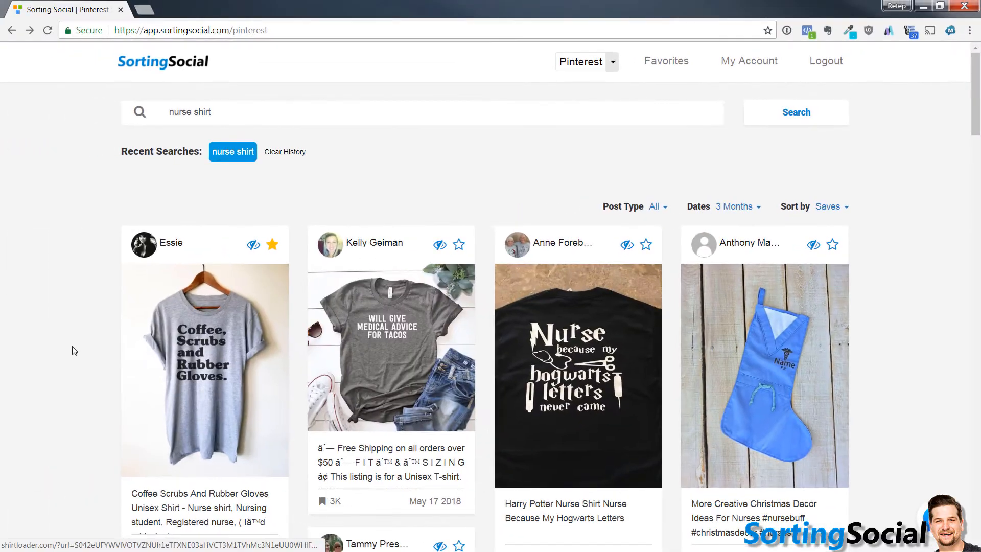
scroll(31, 362, "down", 2)
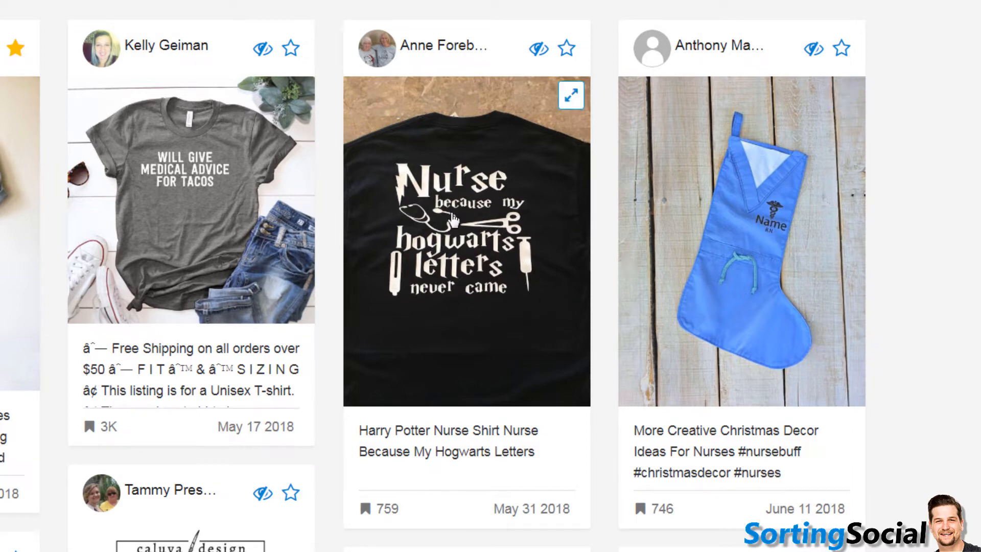
scroll(974, 332, "down", 8)
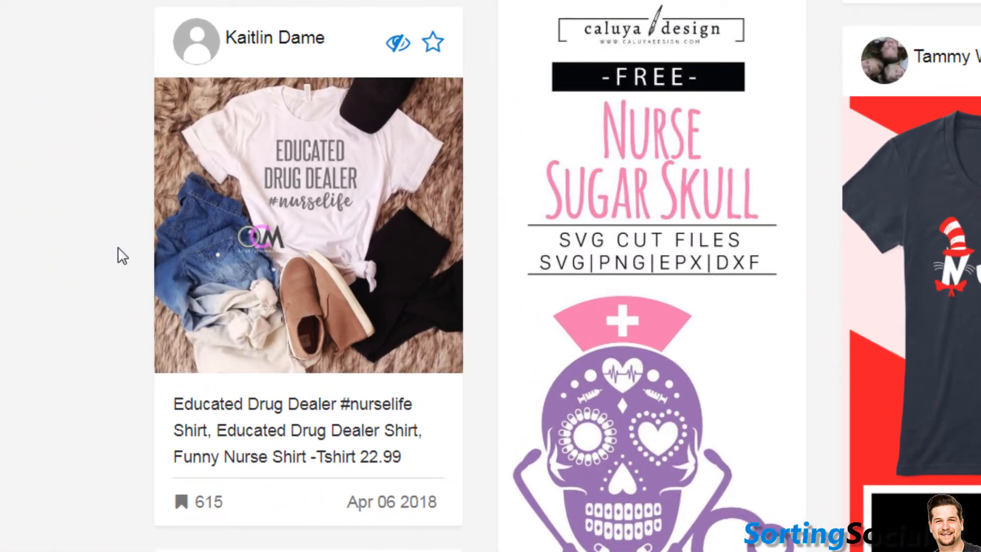
Step: Favorite the "Educated Drug Dealer #nurselife" shirt and assign it the categories Nurse and Next Up
left_click(432, 42)
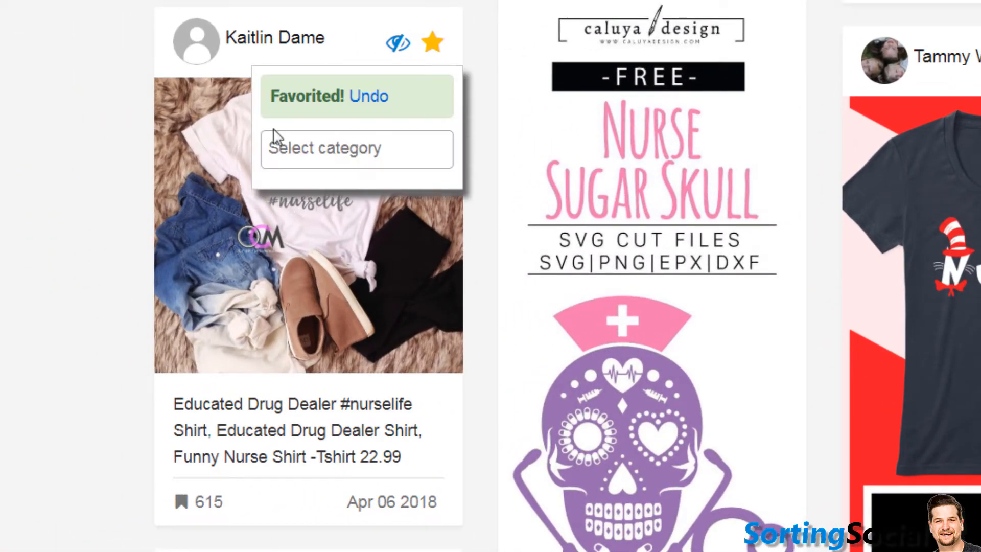
left_click(317, 141)
key("Return")
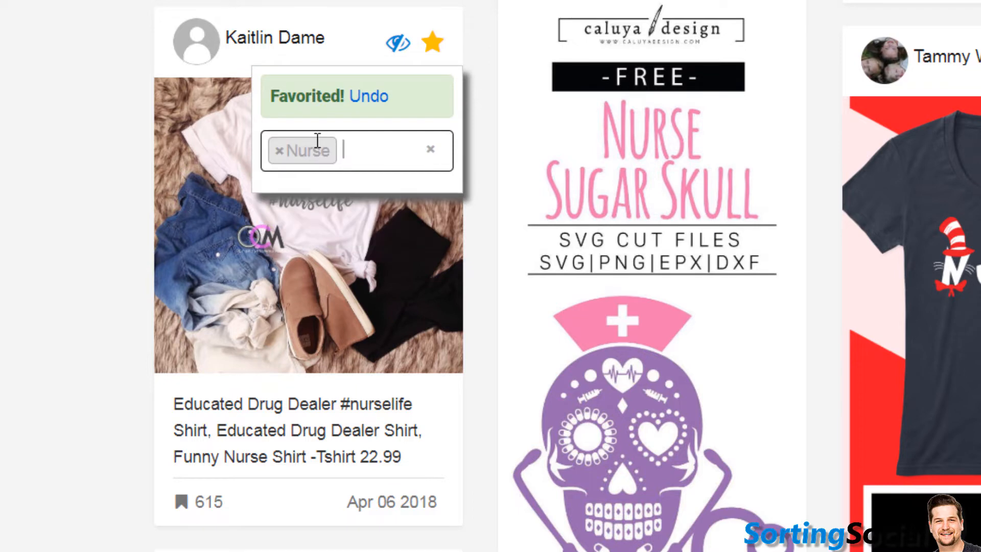
type("Nex")
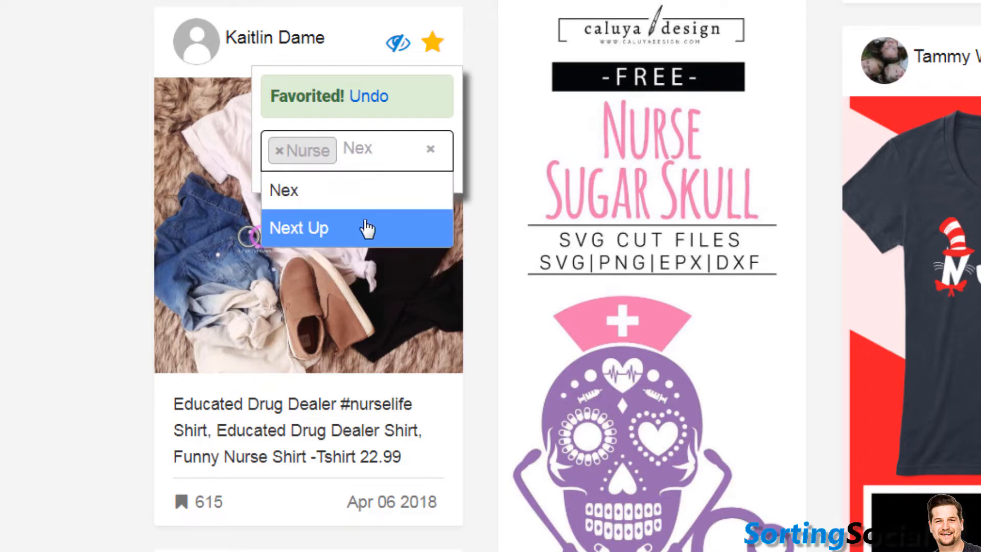
left_click(366, 225)
left_click(74, 293)
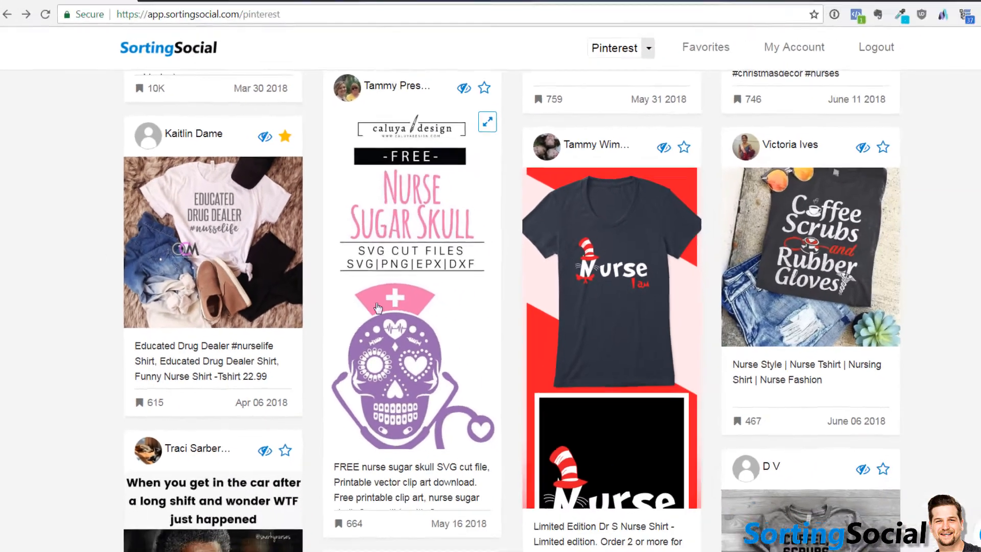
Step: Finish browsing the Pinterest results and switch the search platform to Wanelo
scroll(18, 371, "down", 1)
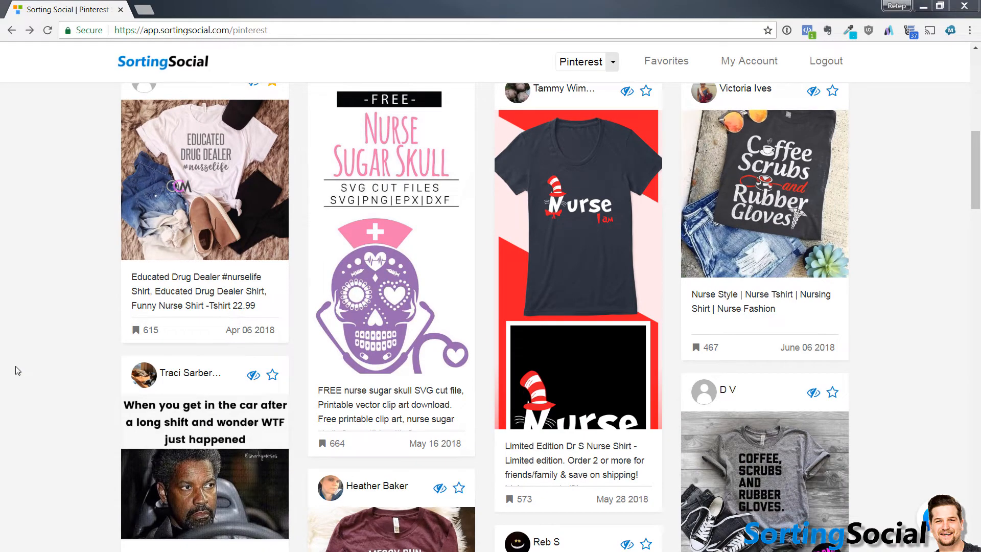
left_click_drag(103, 316, 77, 332)
scroll(94, 322, "up", 10)
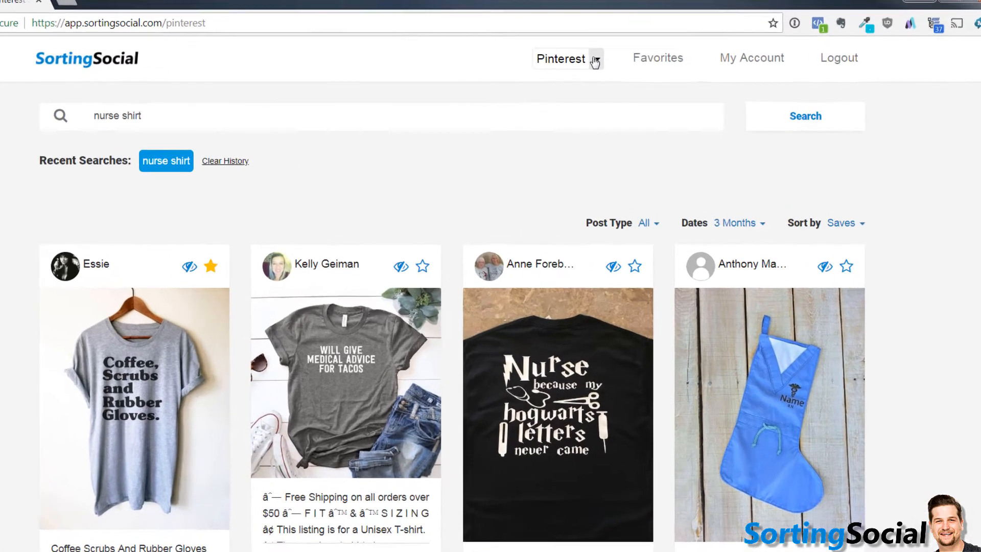
left_click(613, 62)
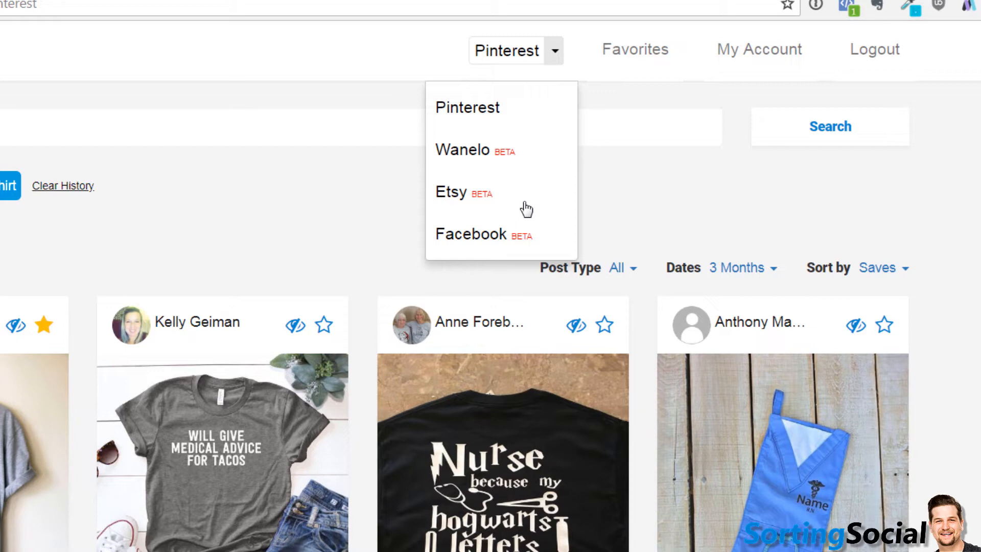
left_click(495, 158)
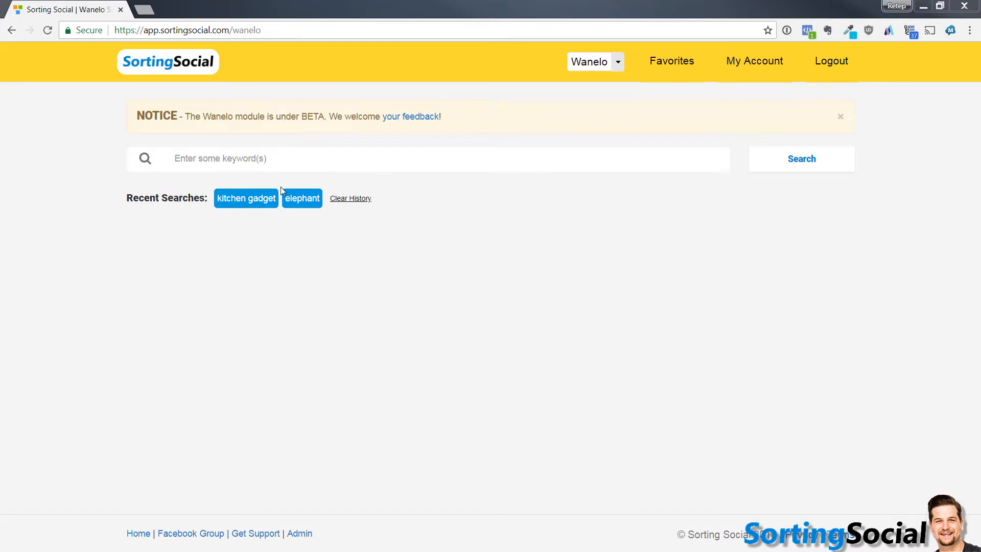
Step: Rerun the recent "kitchen gadget" search on Wanelo and look through the products and their save counts
left_click(252, 202)
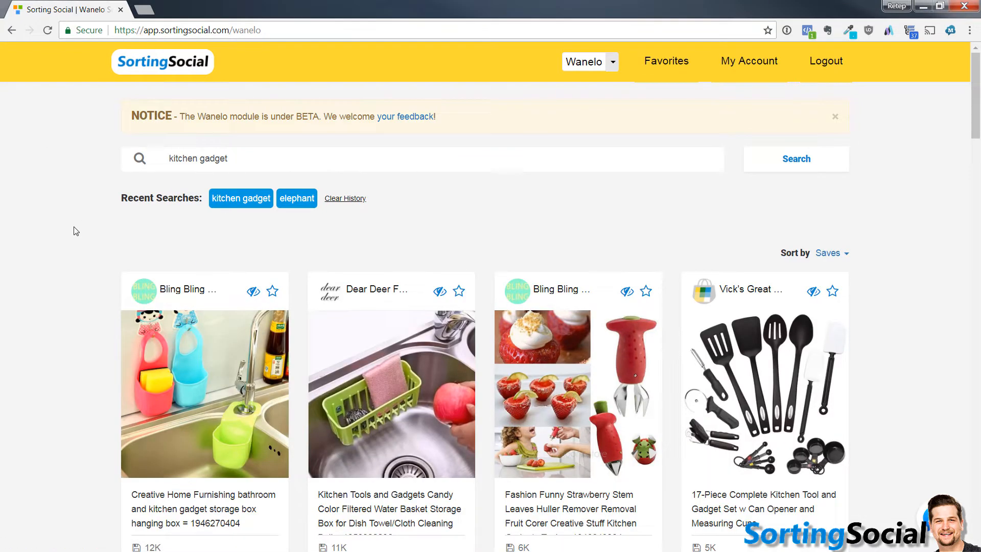
scroll(76, 231, "down", 10)
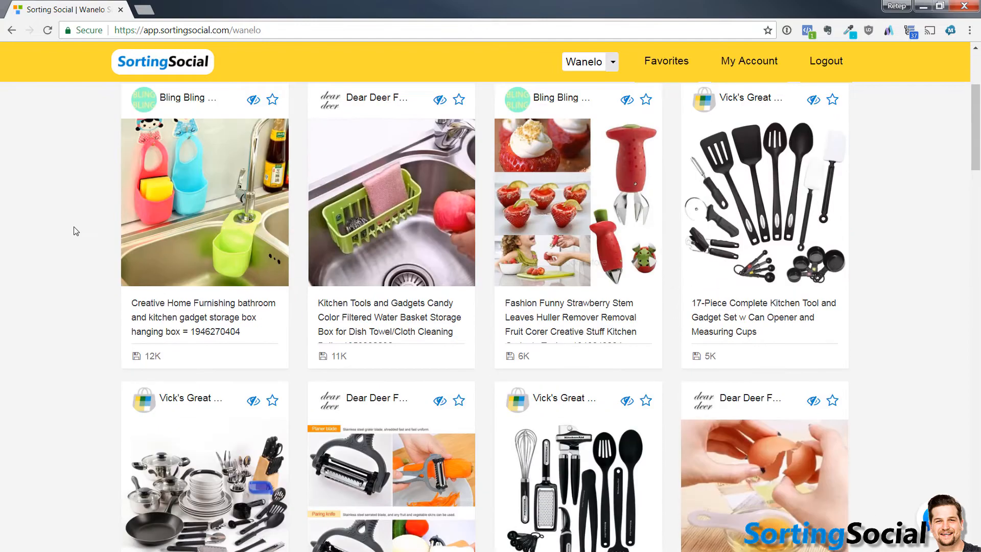
scroll(76, 231, "down", 10)
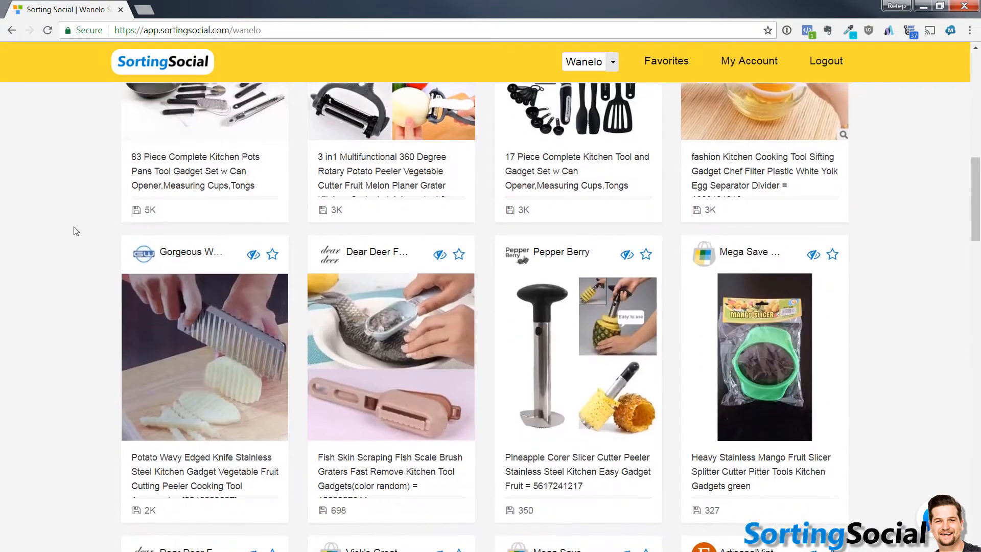
scroll(74, 237, "up", 7)
scroll(74, 236, "up", 10)
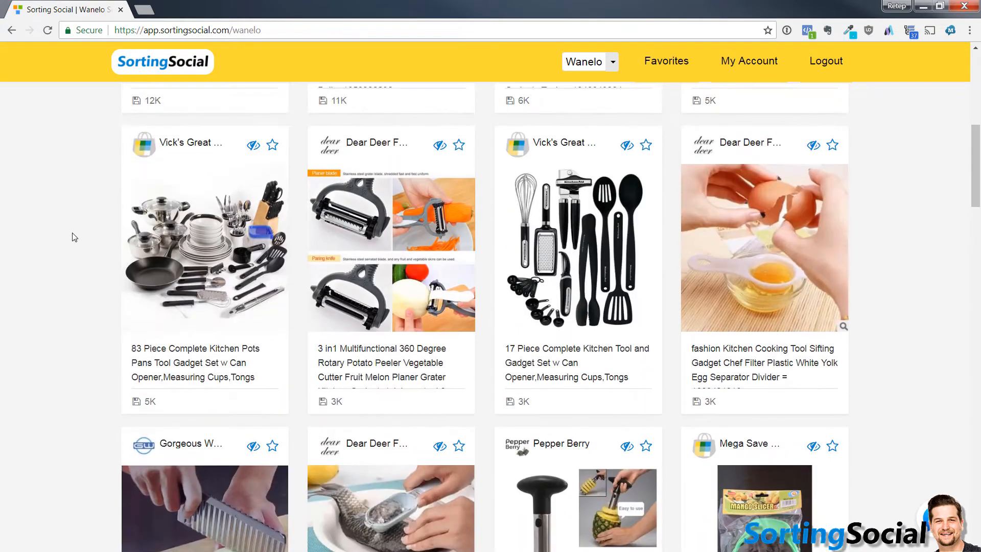
Step: Copy "3 in1 Multifunctional" from the rotary potato peeler's title and enter it in the product search on AliExpress in a new tab
scroll(72, 236, "down", 1)
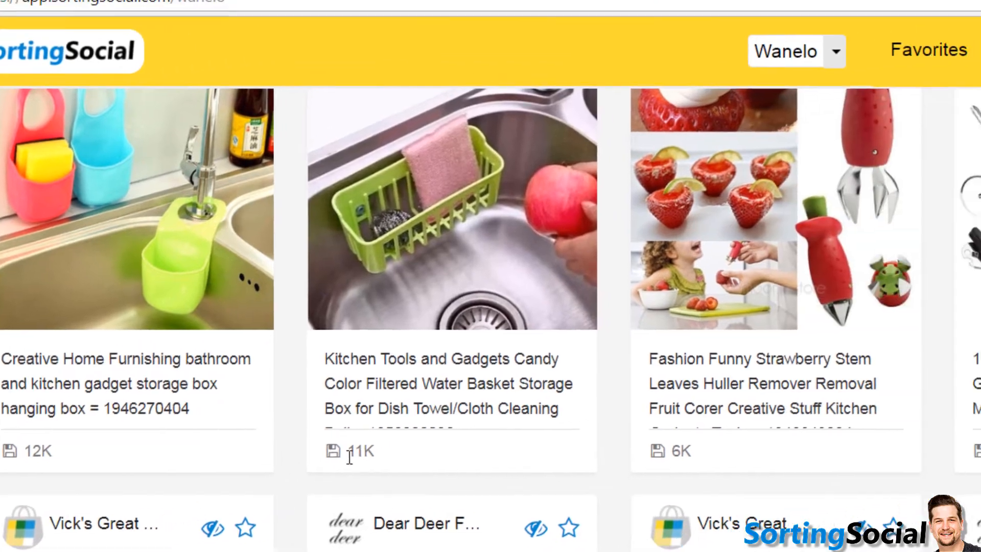
scroll(189, 405, "down", 6)
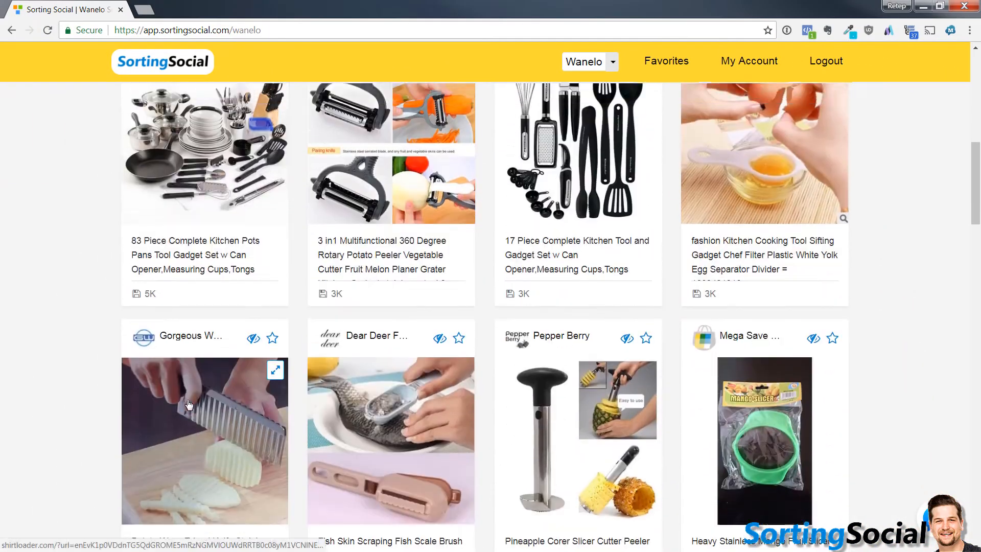
scroll(188, 405, "up", 1)
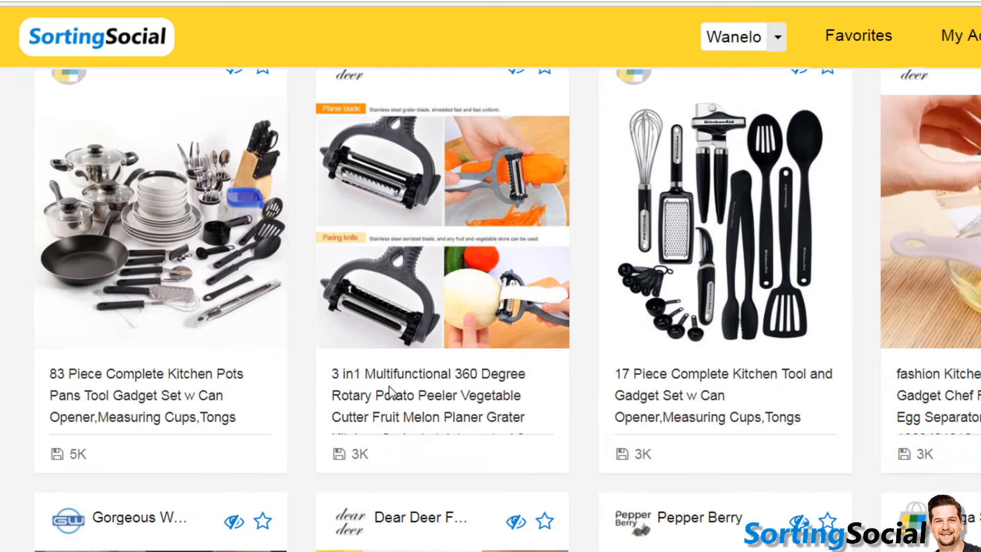
scroll(508, 311, "up", 2)
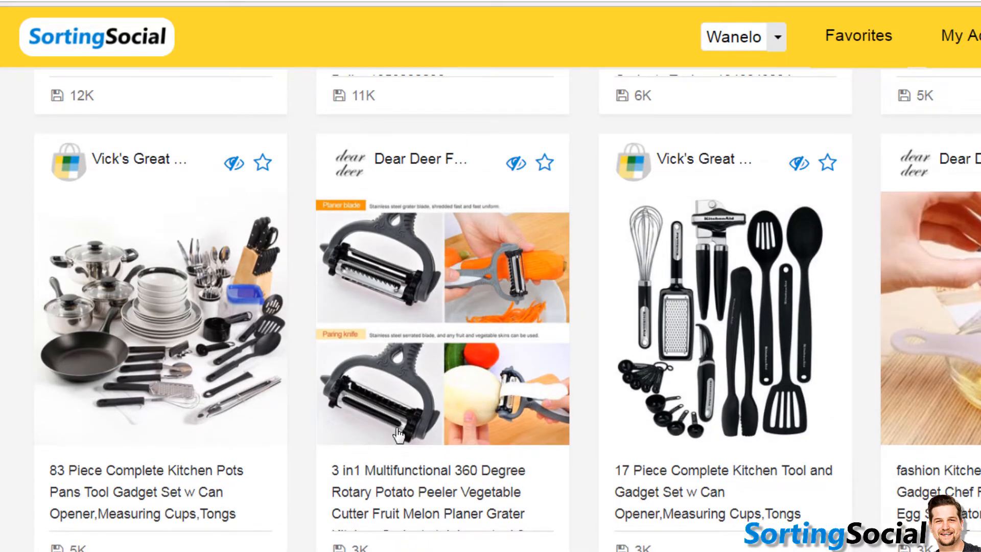
left_click_drag(327, 470, 451, 470)
key("ctrl+c")
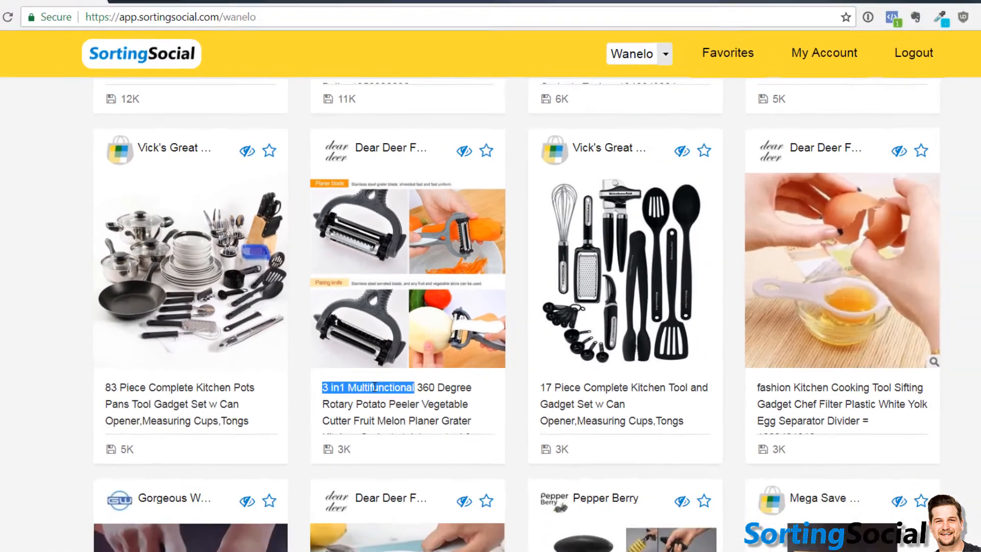
key("ctrl+t")
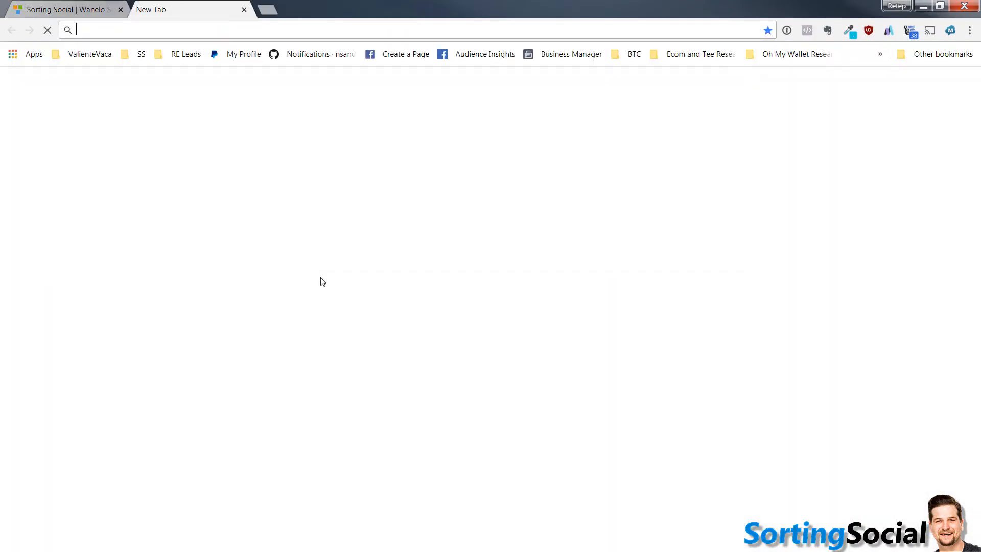
type("ali ex")
key("ctrl+v")
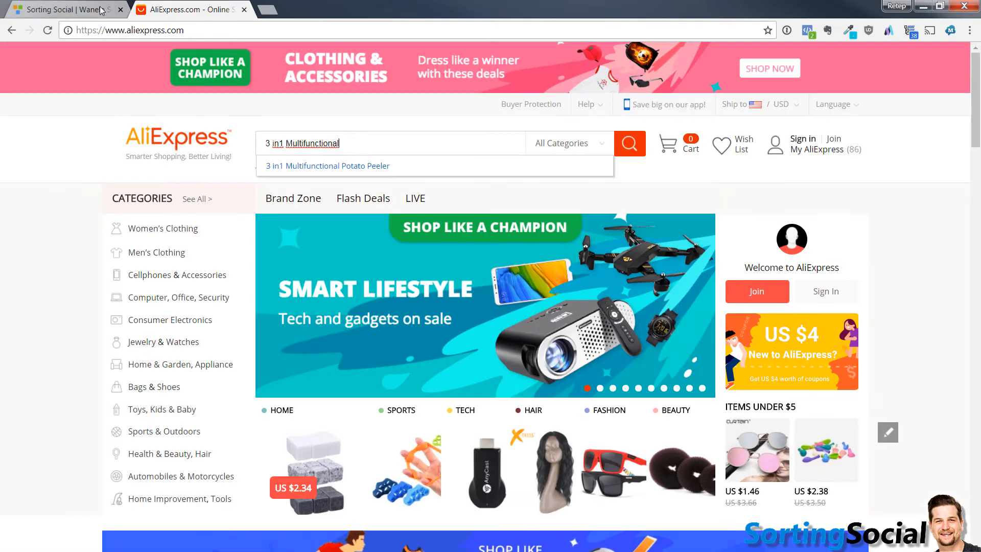
Step: Add "Potato Peeler" from the Wanelo product title to the AliExpress query and run the search
key("ctrl+shift+Tab")
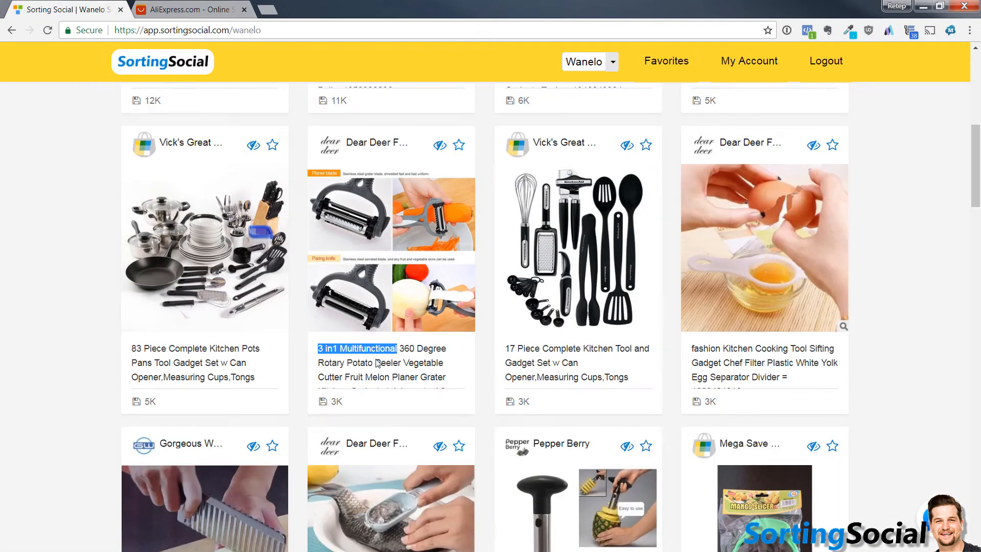
left_click(341, 369)
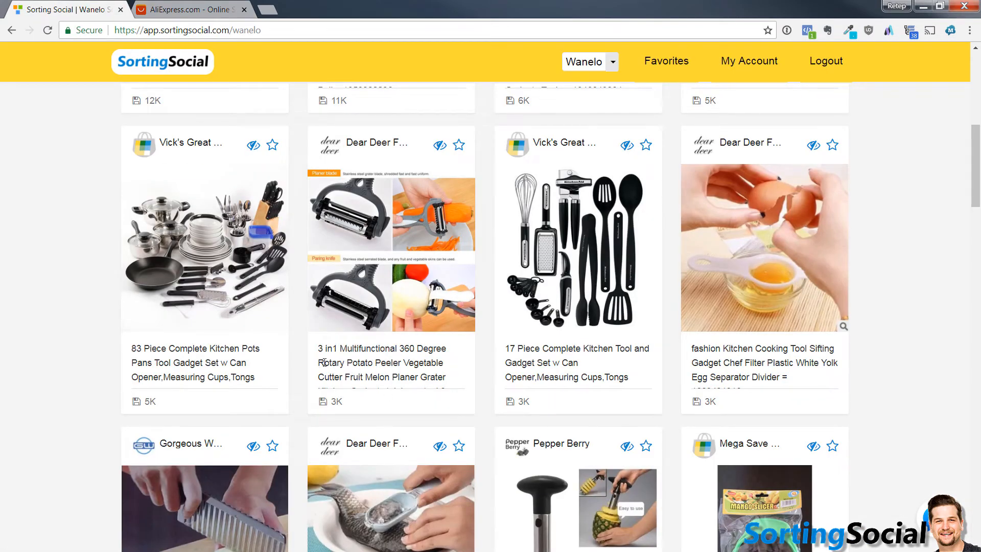
left_click_drag(348, 365, 400, 366)
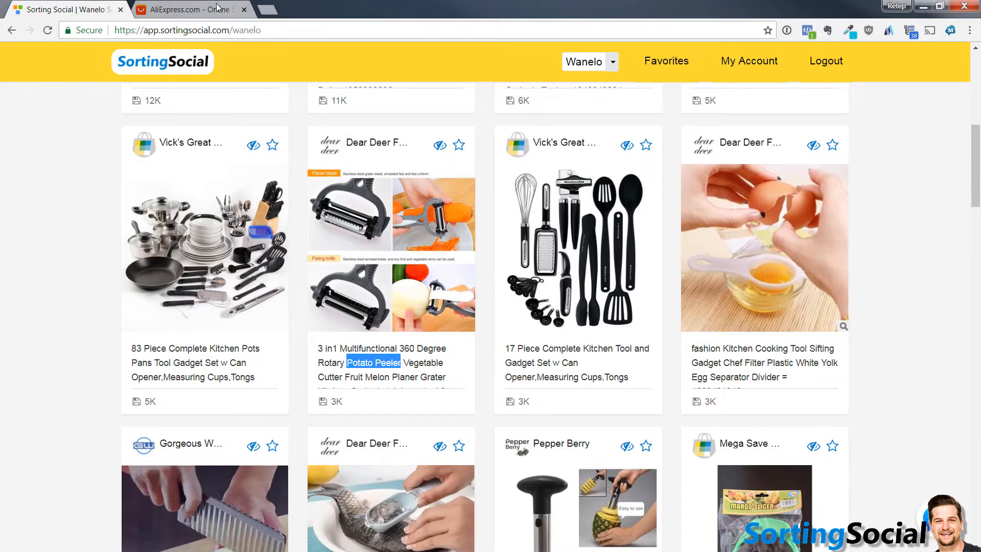
key("ctrl+Tab")
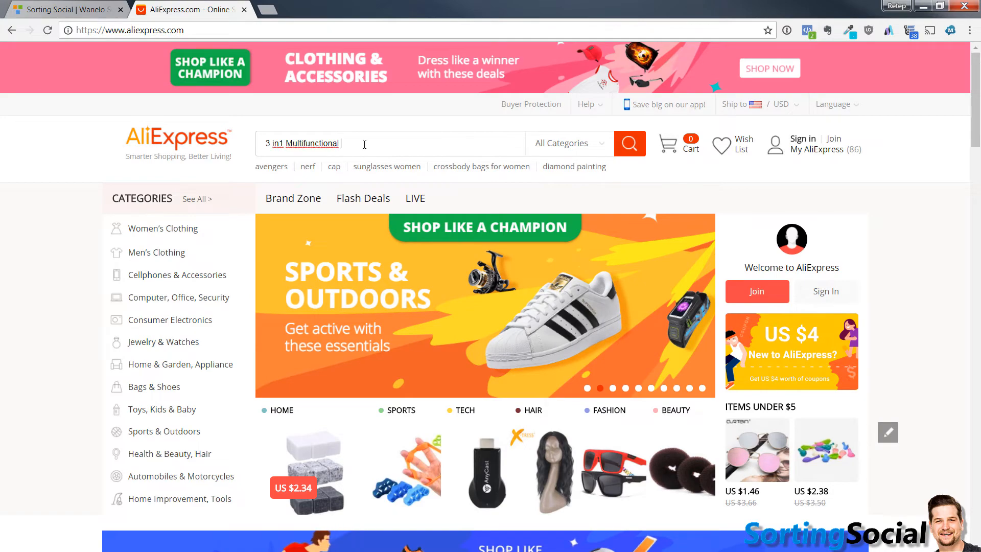
type("Potato Peeler")
left_click(625, 148)
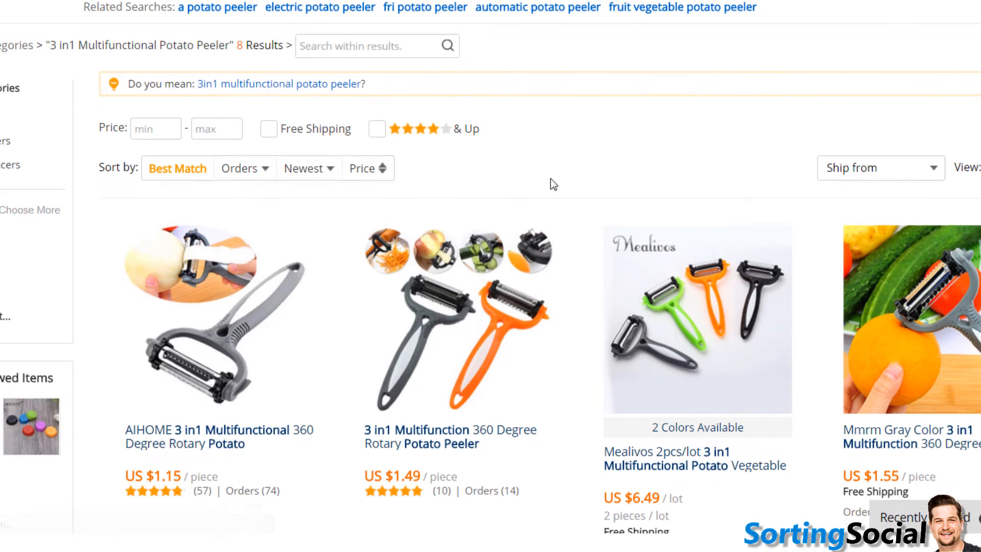
Step: Sort the AliExpress potato peeler results by Orders and look through the matching products
scroll(553, 184, "down", 5)
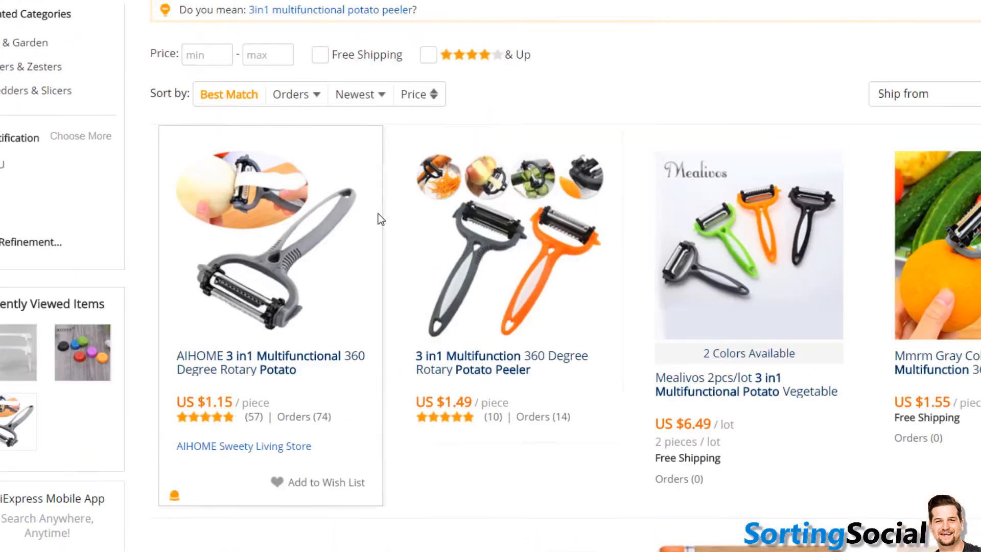
left_click(322, 119)
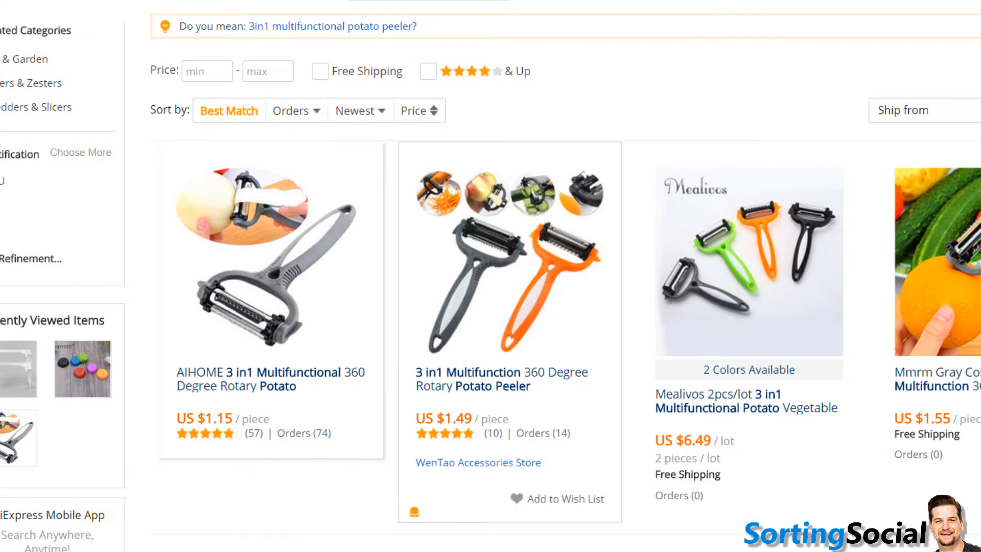
scroll(386, 517, "down", 3)
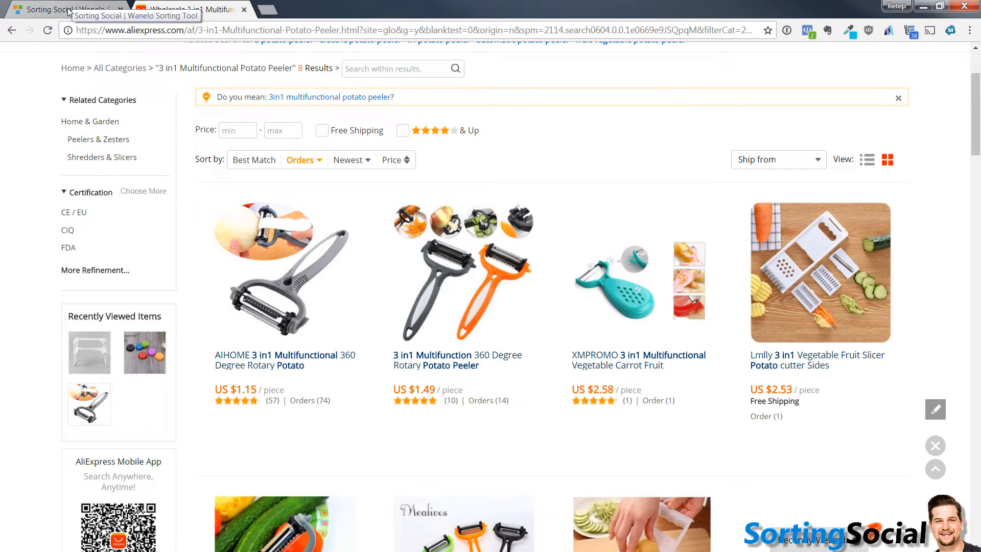
Step: Return to Sorting Social, favorite the 3 in1 Multifunctional potato peeler and assign it a new category named Kitchen Gadgets
left_click(69, 10)
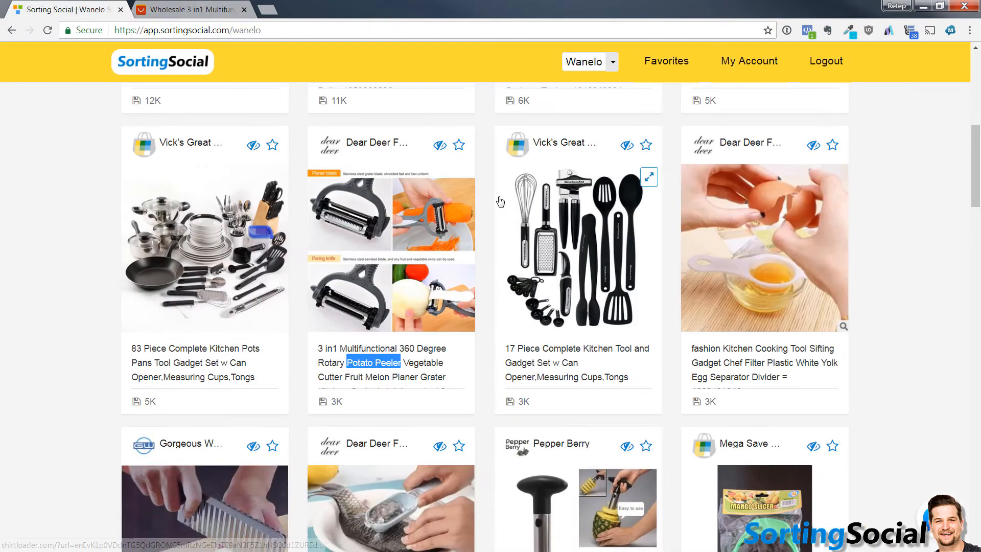
left_click(459, 145)
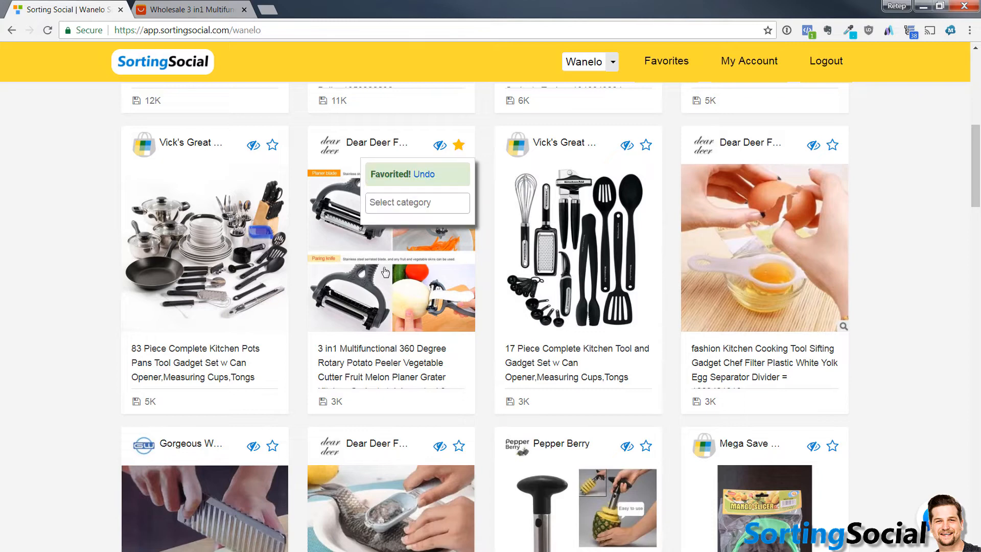
left_click(400, 210)
type("Kit")
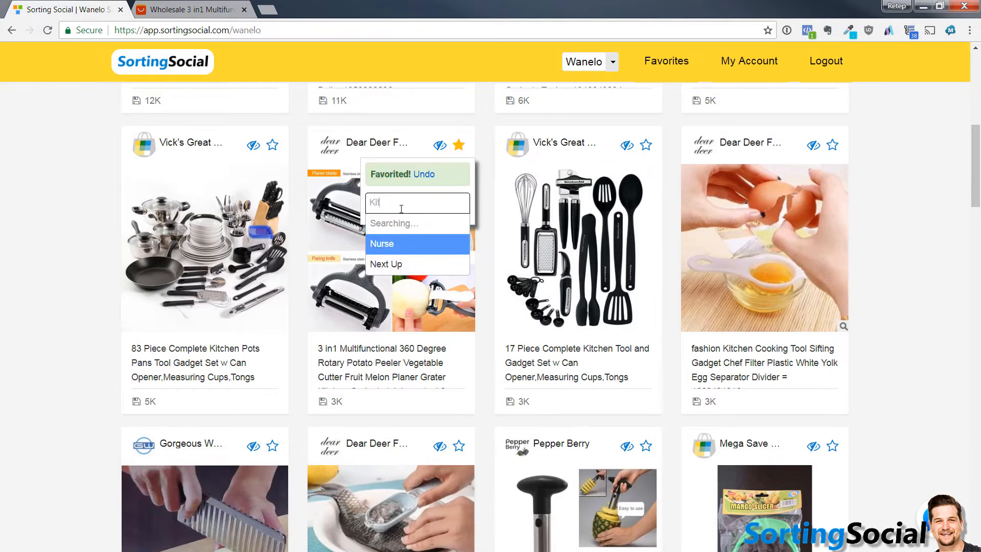
type("chen Gadgets")
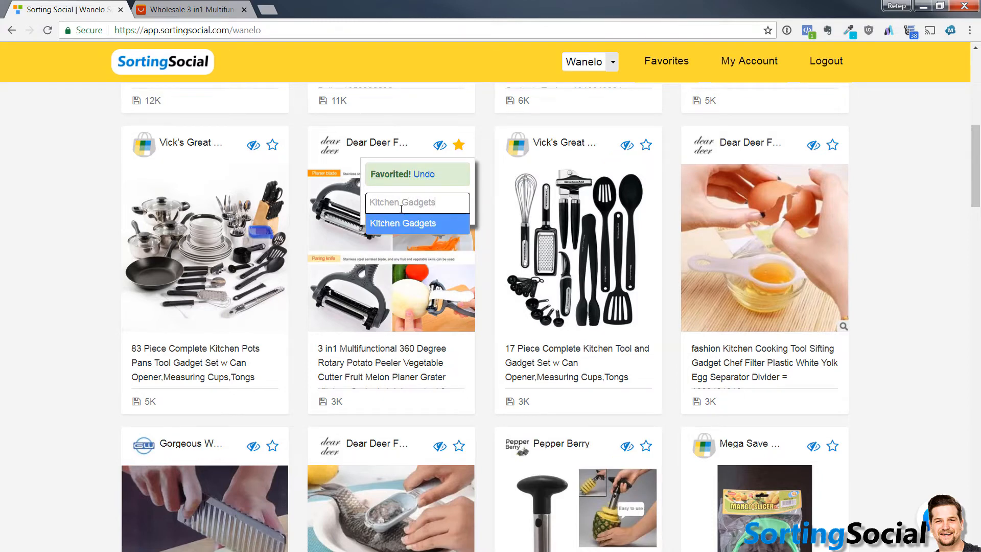
key("Return")
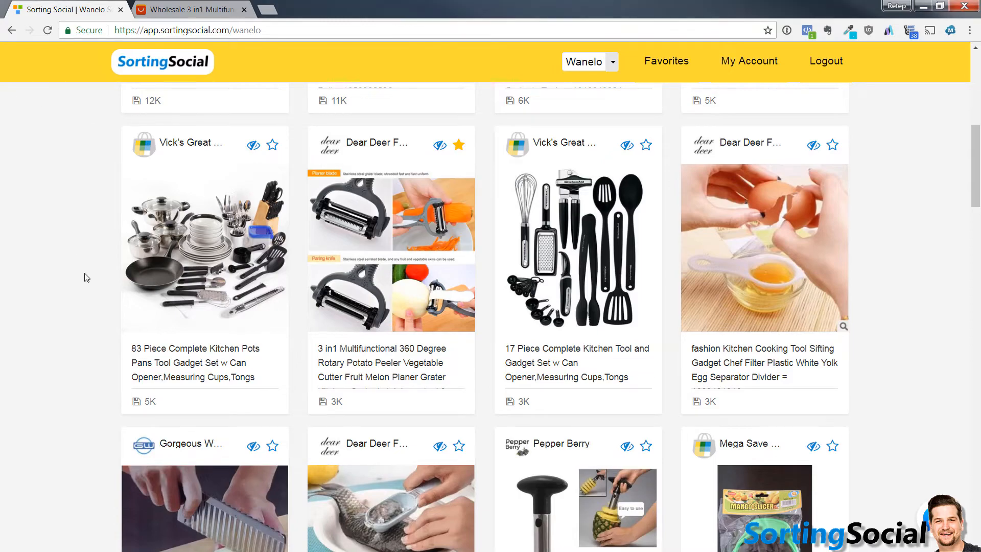
Step: Browse the Wanelo results to the red marinade flavour injector syringe, favorite it and assign it the category Kitchen Gadgets
scroll(82, 276, "down", 10)
scroll(76, 288, "up", 5)
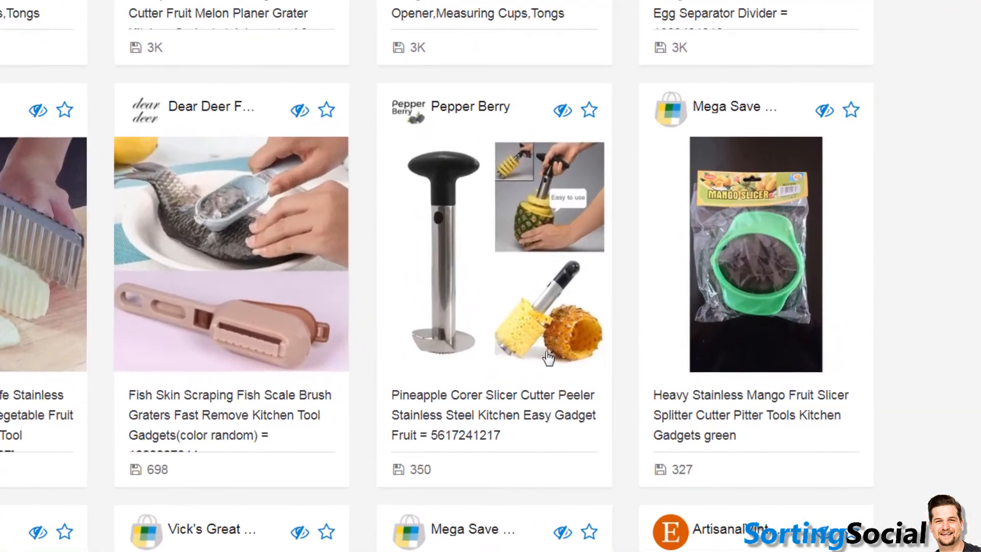
mouse_move(466, 329)
scroll(295, 199, "down", 5)
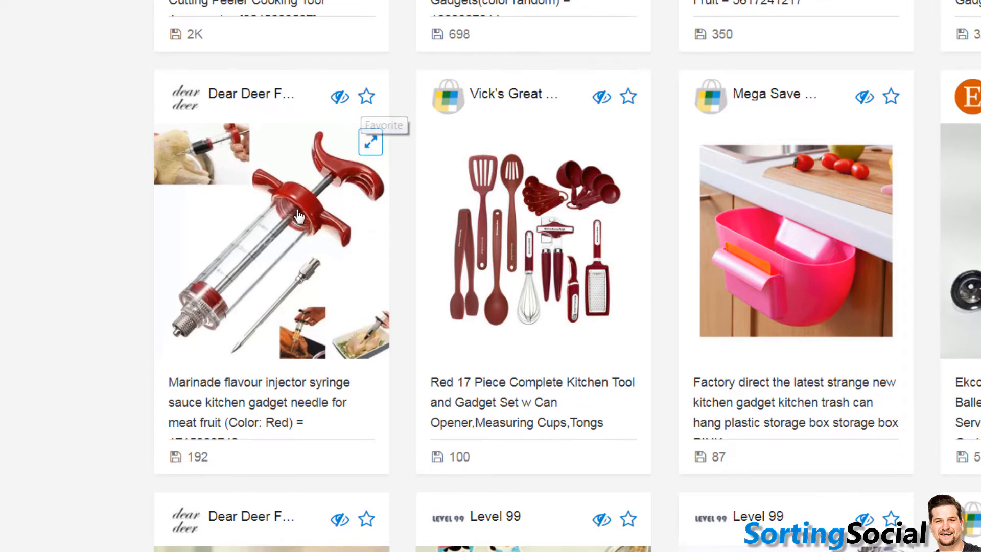
left_click(365, 99)
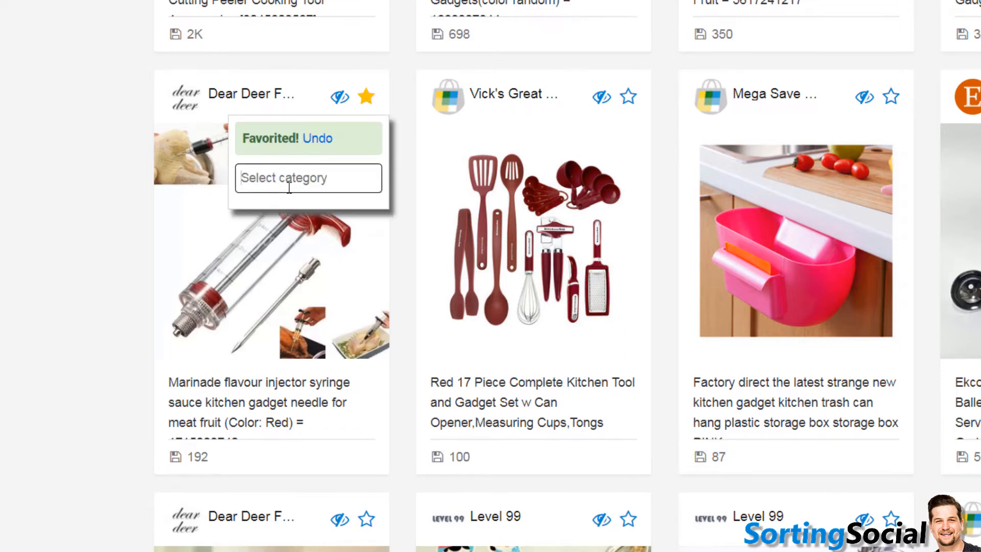
left_click(296, 184)
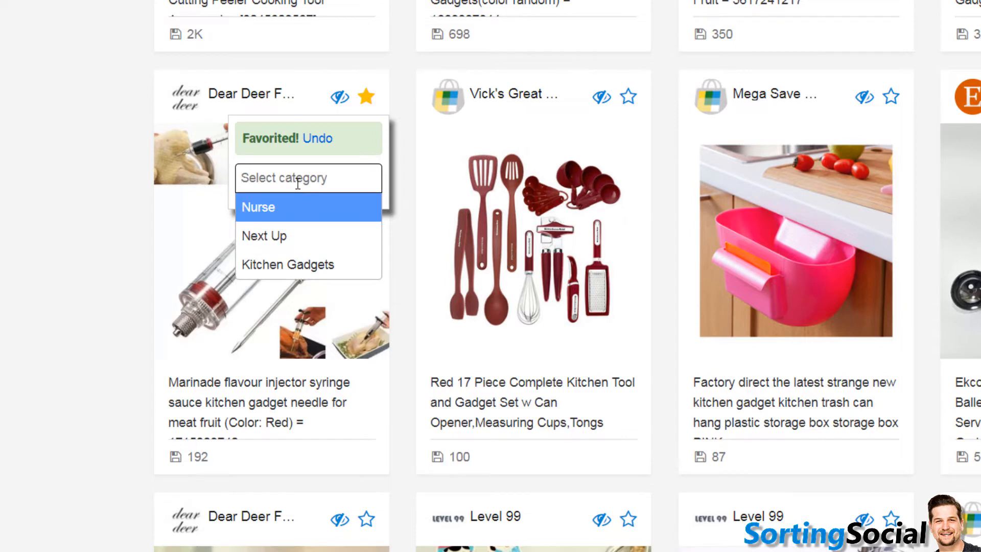
left_click(291, 265)
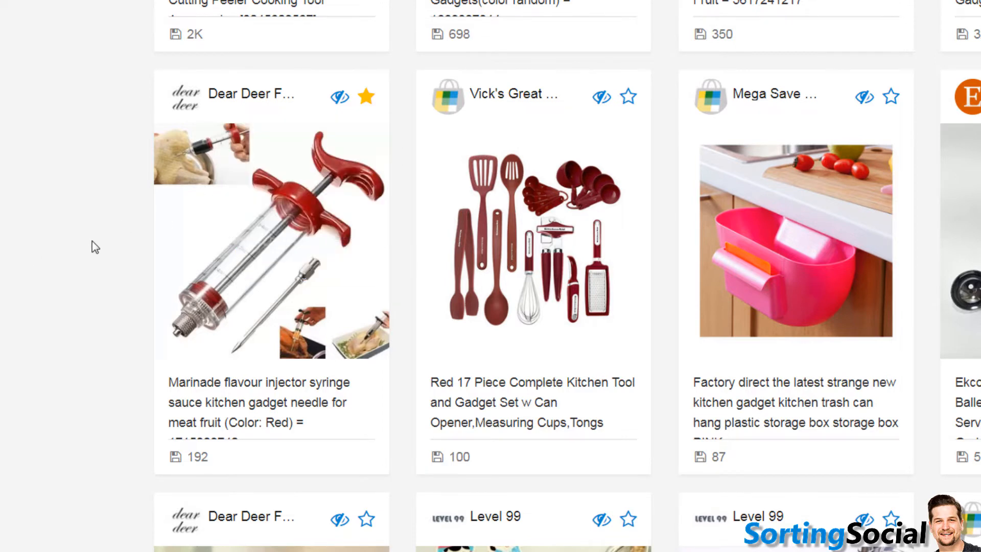
Step: Copy "Marinade flavour injector syringe" from the product title and search for it on AliExpress in a new tab
left_click_drag(169, 383, 357, 393)
key("ctrl+c")
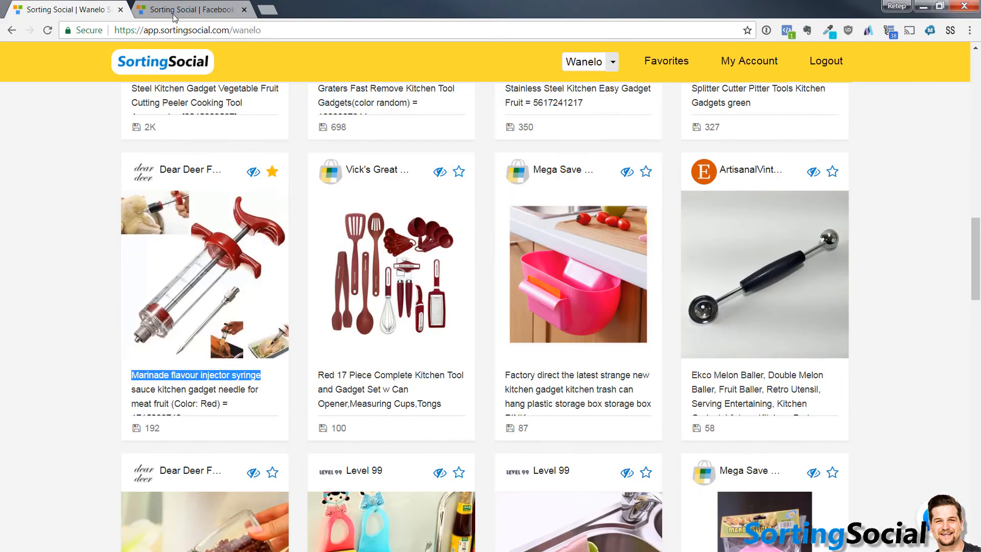
key("ctrl+t")
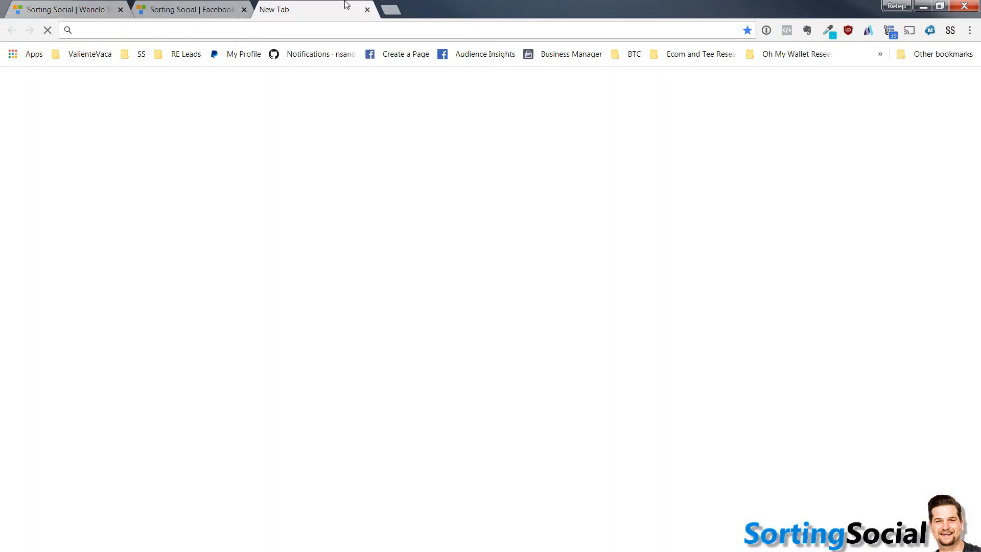
type("aliexpress.com")
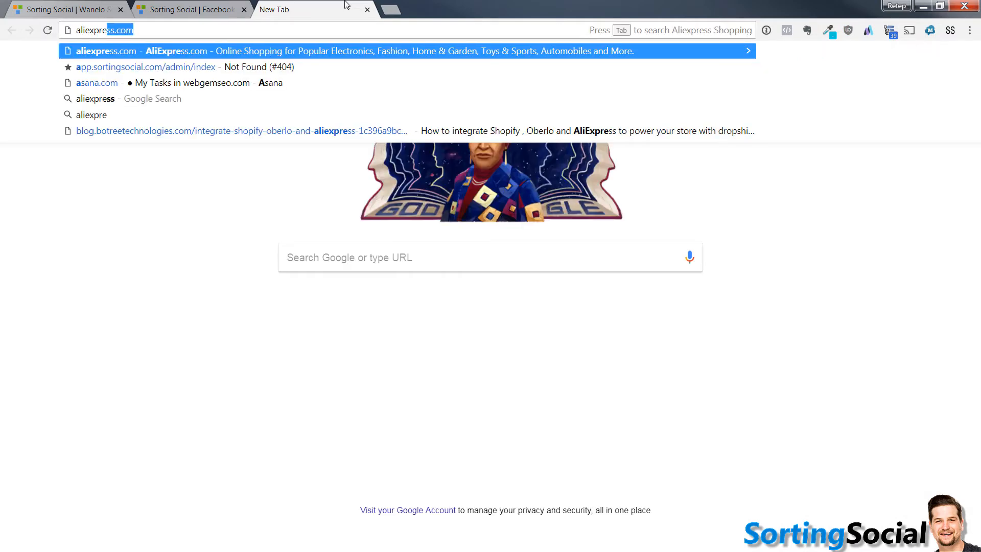
key("Return")
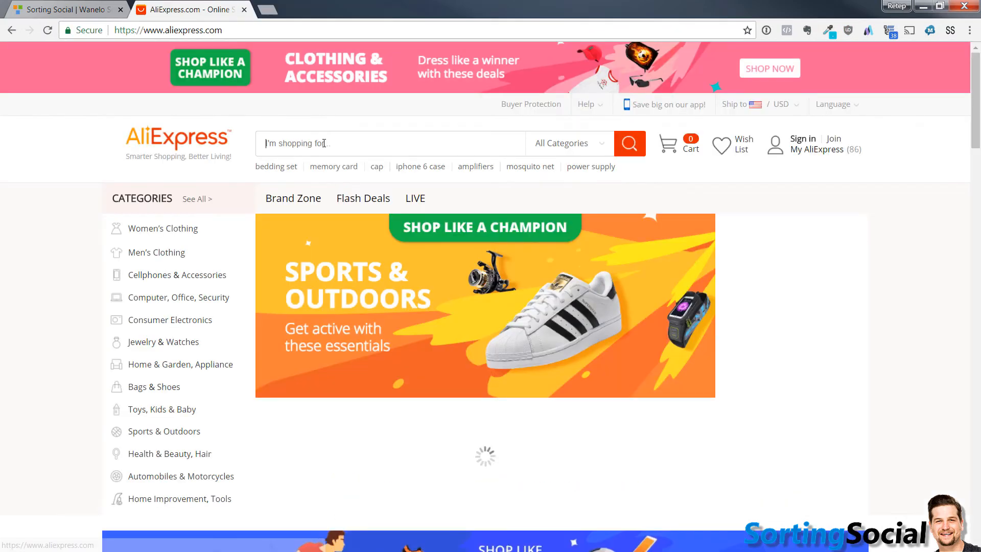
left_click(324, 143)
key("ctrl+v")
key("Return")
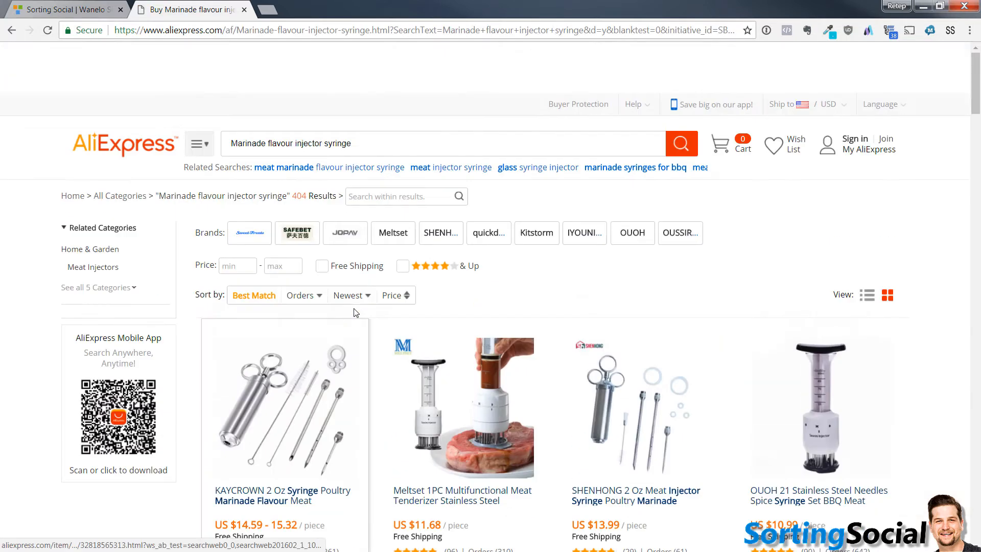
Step: Look through the AliExpress injector syringe results, sort them by Orders and examine the best-selling matches
scroll(311, 354, "down", 3)
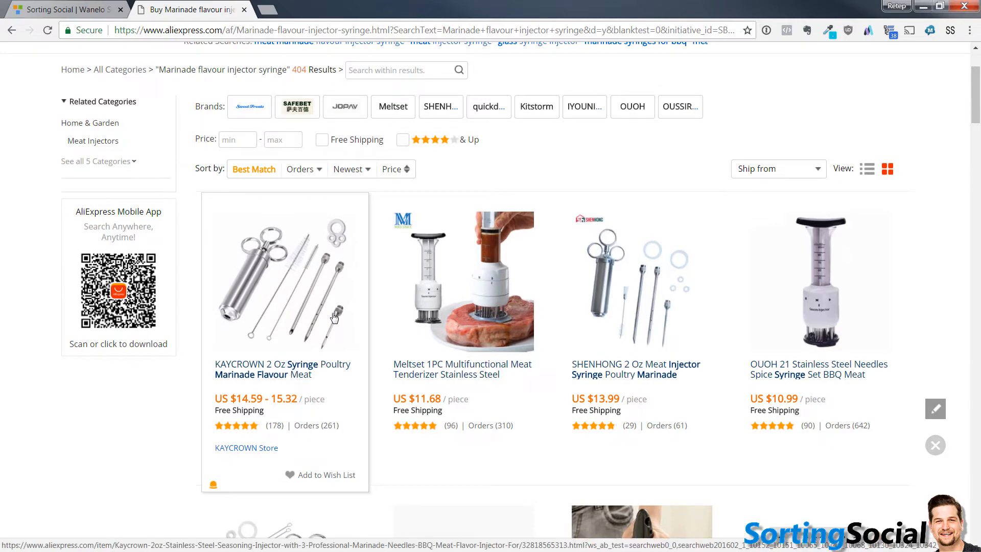
scroll(442, 417, "down", 1)
scroll(500, 376, "down", 5)
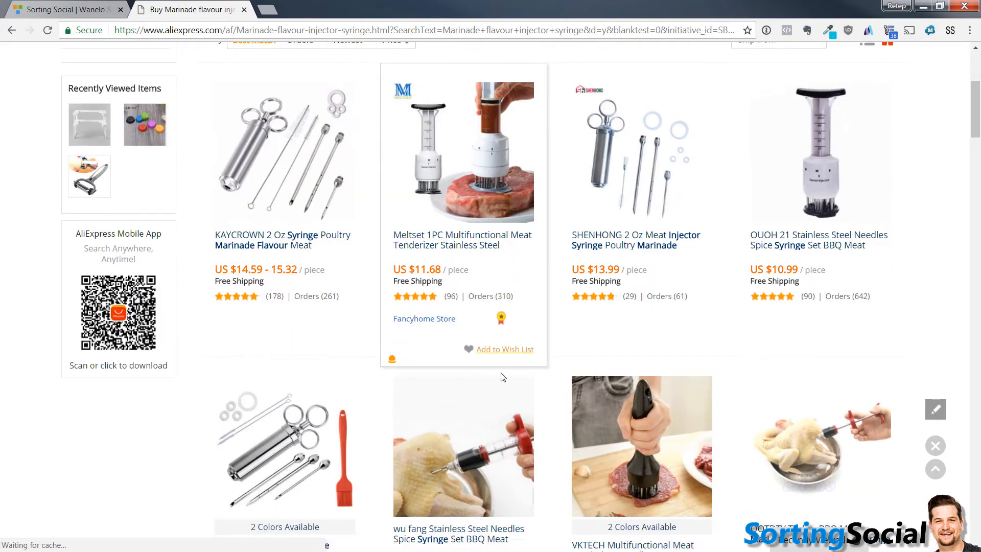
scroll(495, 381, "up", 6)
scroll(494, 381, "up", 3)
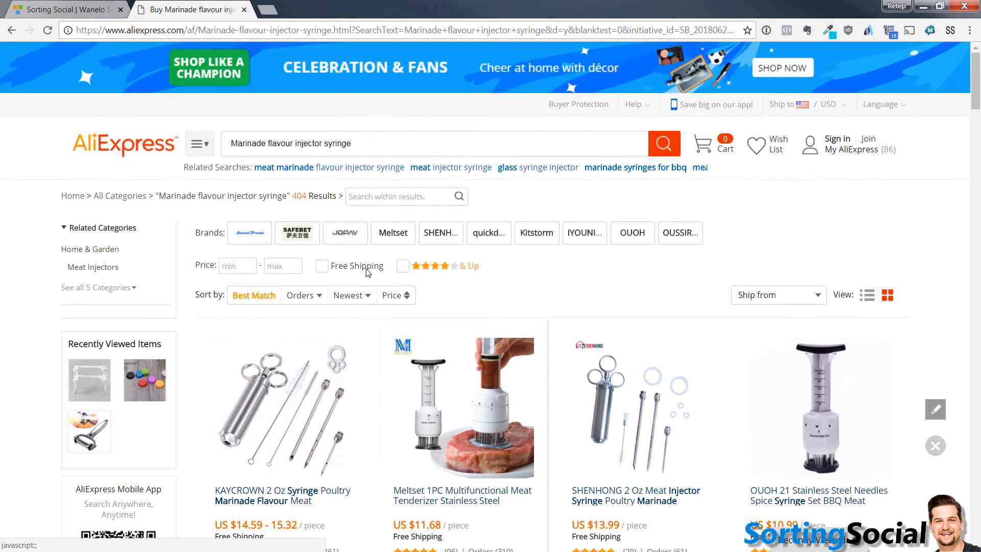
left_click(313, 305)
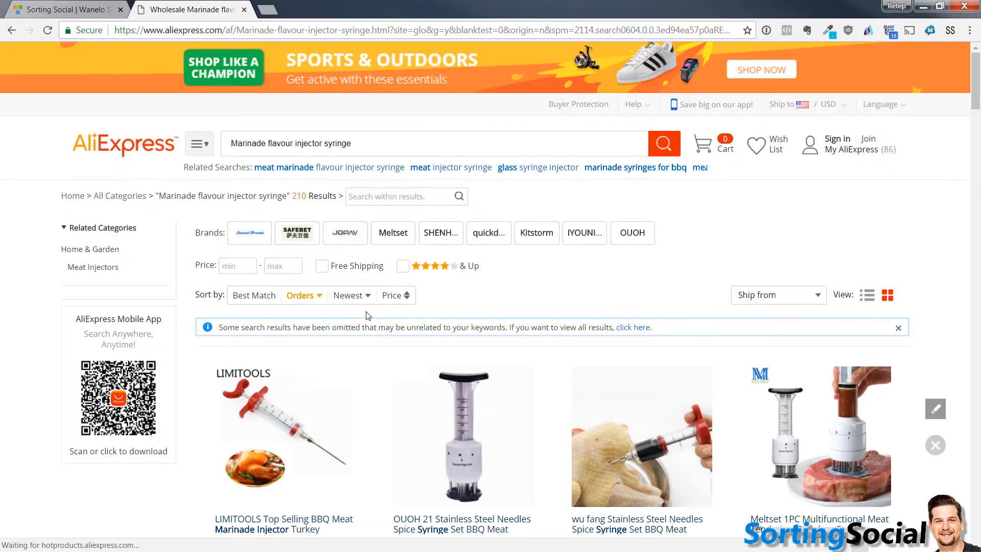
scroll(367, 316, "down", 5)
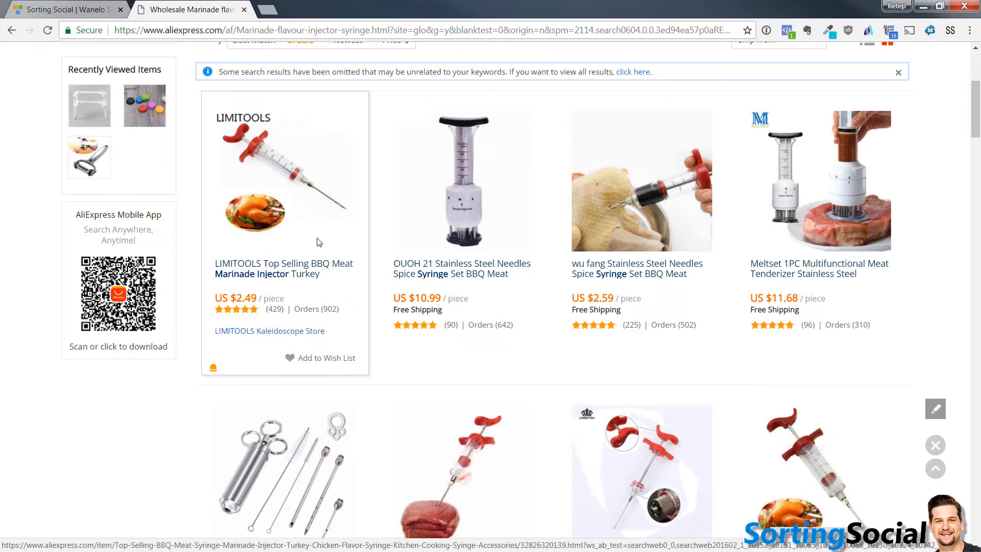
Step: Compare the favorited Wanelo injector syringe with the LIMITOOLS marinade injector listing on AliExpress
left_click(53, 10)
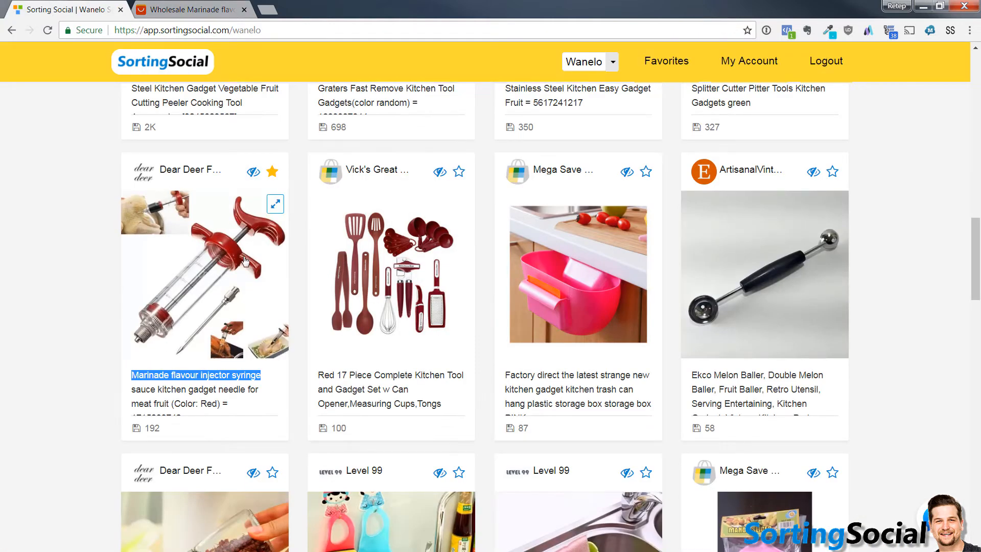
key("ctrl+Tab")
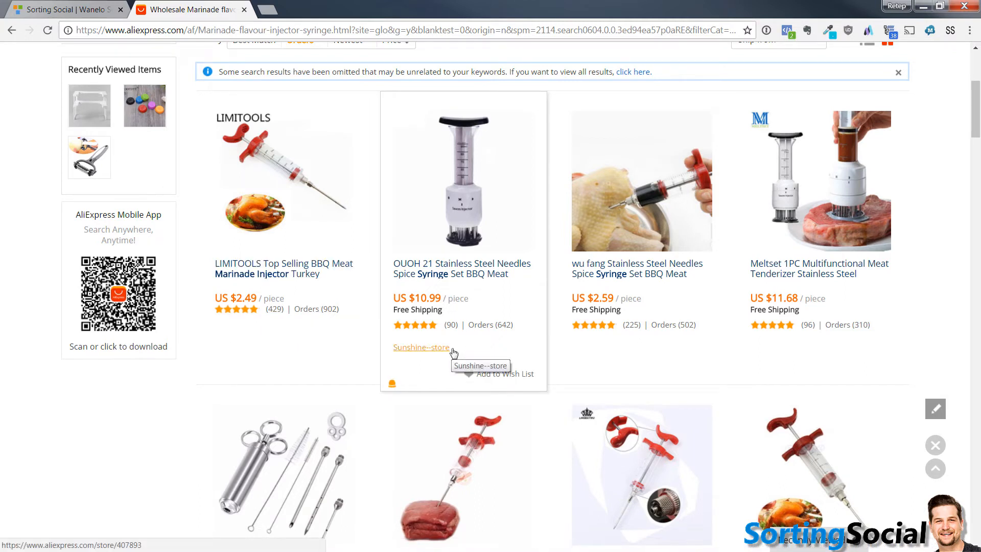
left_click(72, 8)
left_click(185, 7)
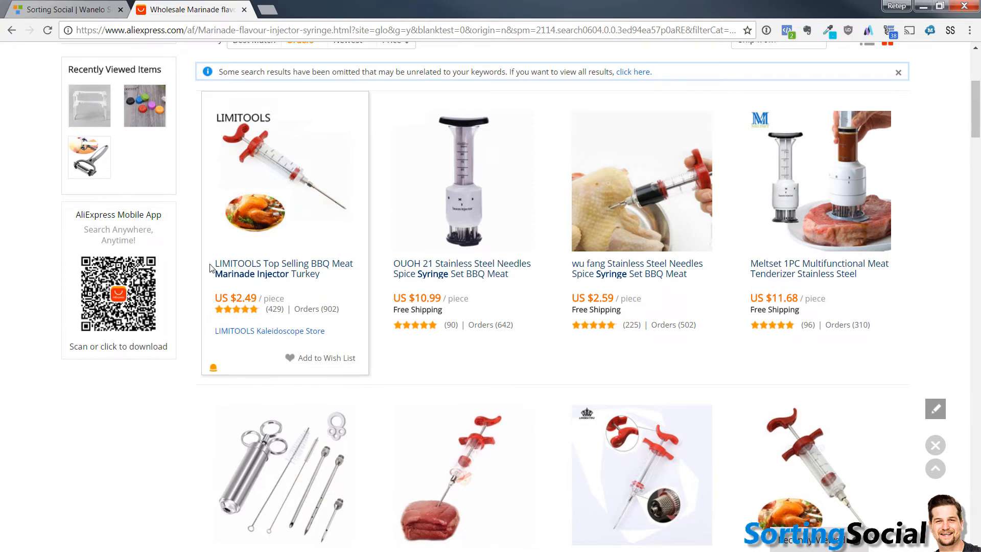
left_click_drag(211, 268, 339, 267)
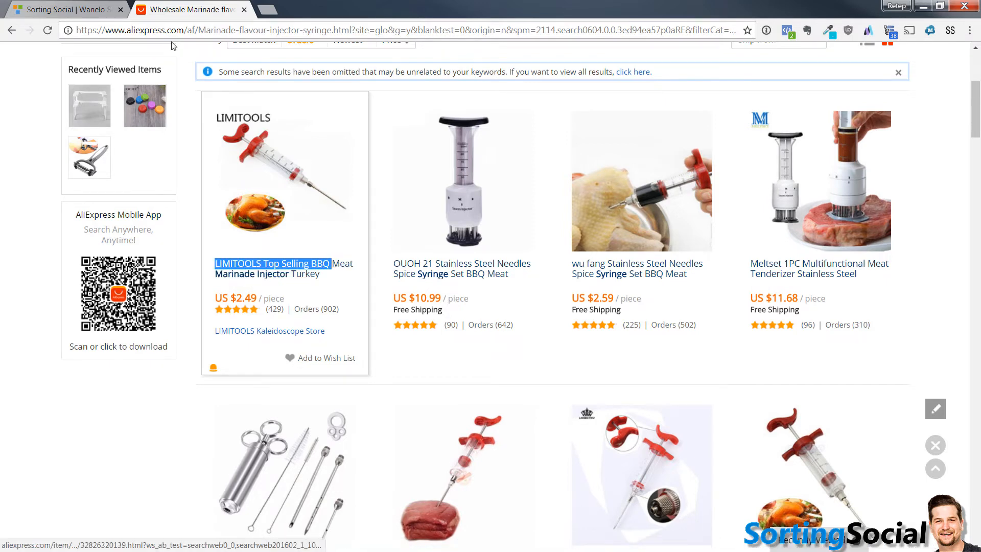
Step: Open Sorting Social's Facebook module in a new tab and search all posts for "meat marinade injector"
key("ctrl+shift+Tab")
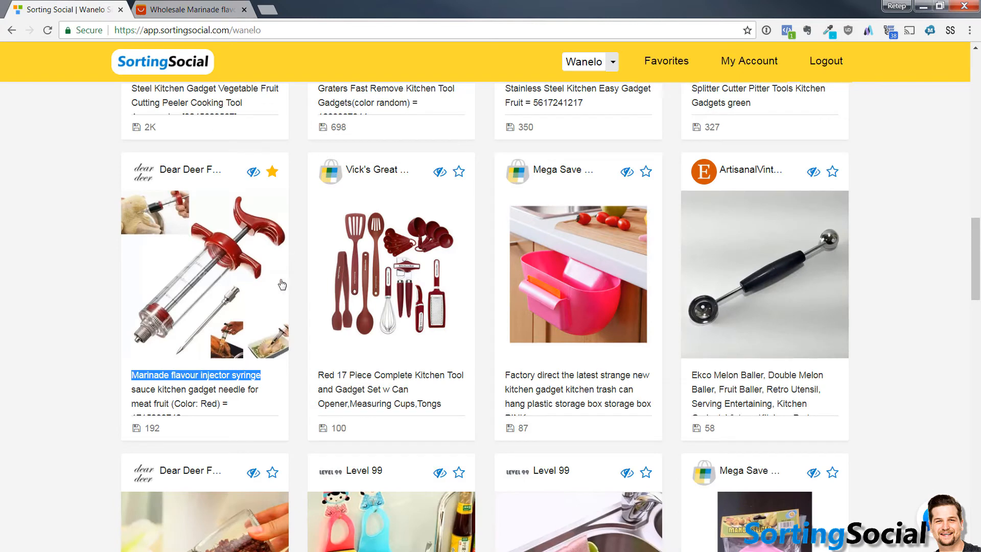
left_click(614, 62)
left_click(562, 184)
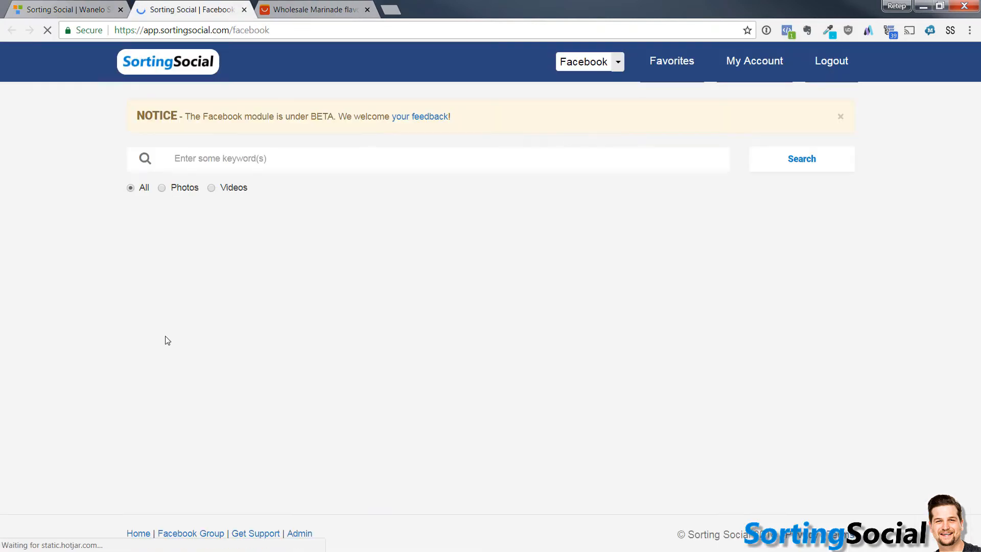
left_click(265, 6)
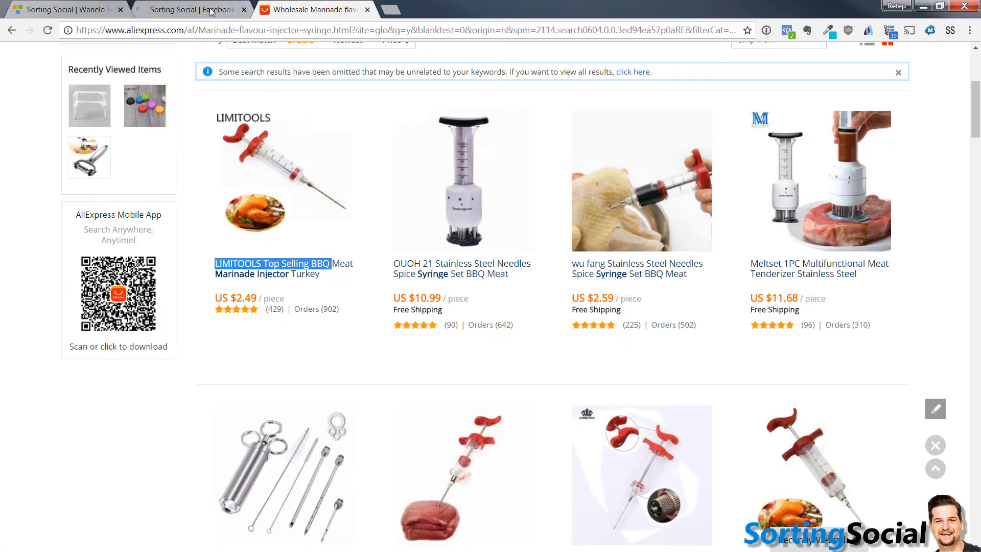
left_click(211, 11)
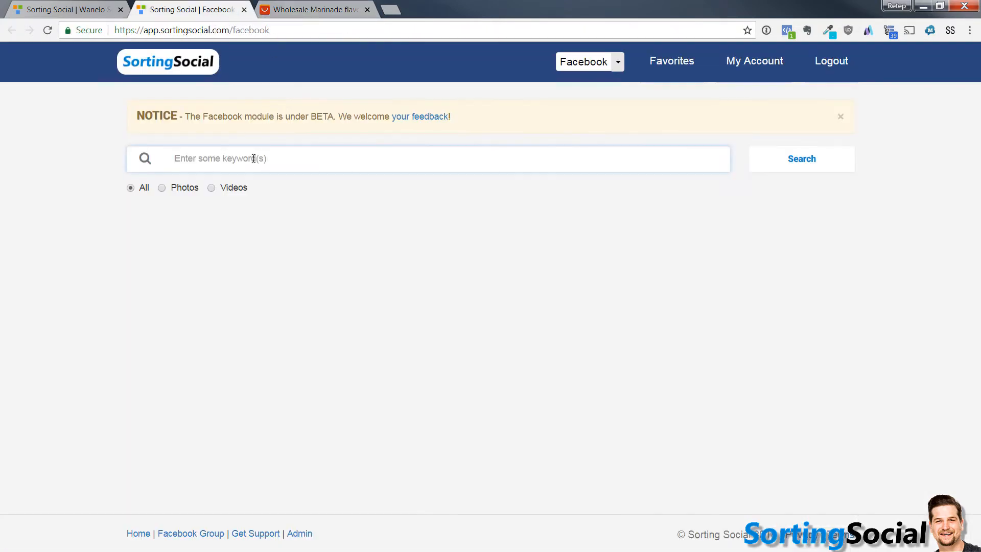
type("meat marinade inj")
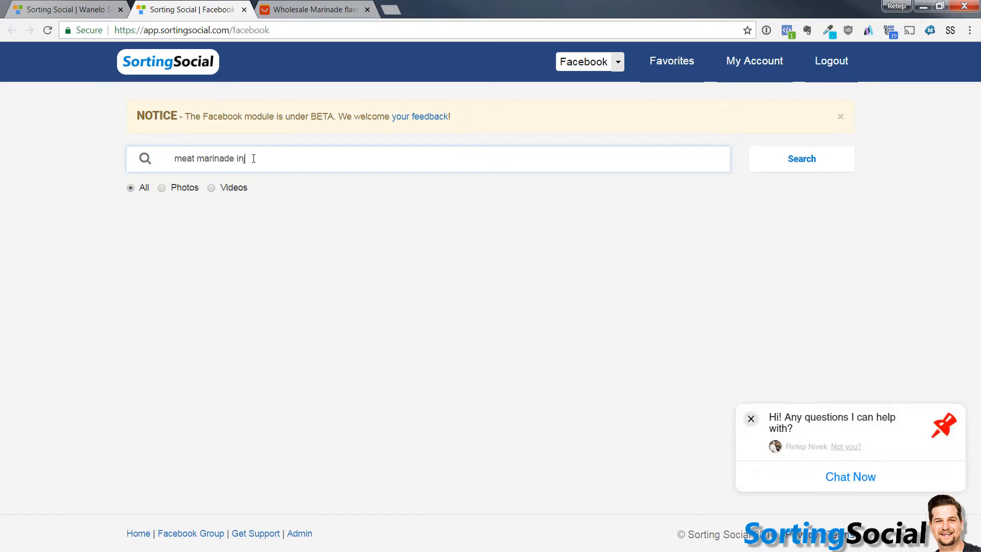
type("ector")
left_click(801, 162)
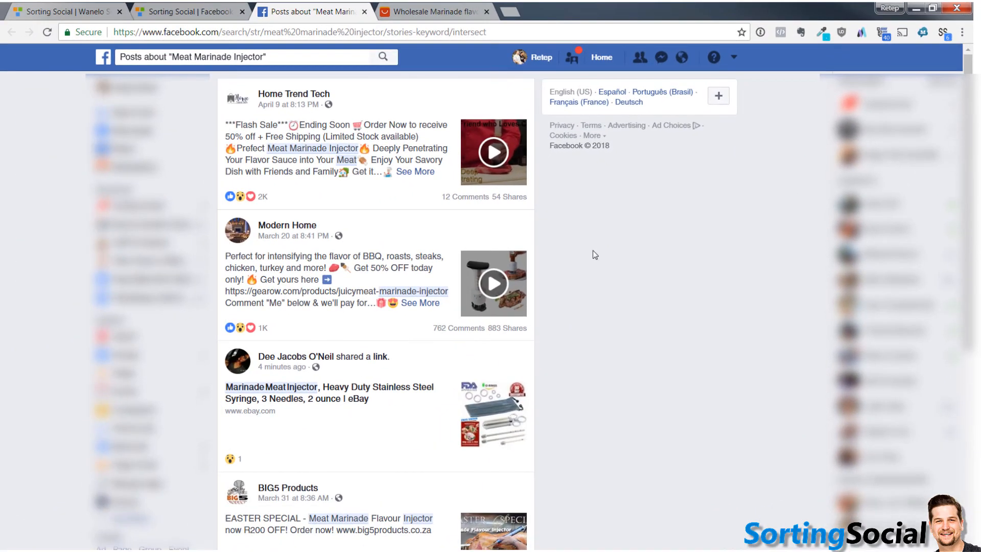
Step: Load many more Facebook posts about "Meat Marinade Injector" and send them to Sorting Social for sorting
scroll(567, 301, "down", 10)
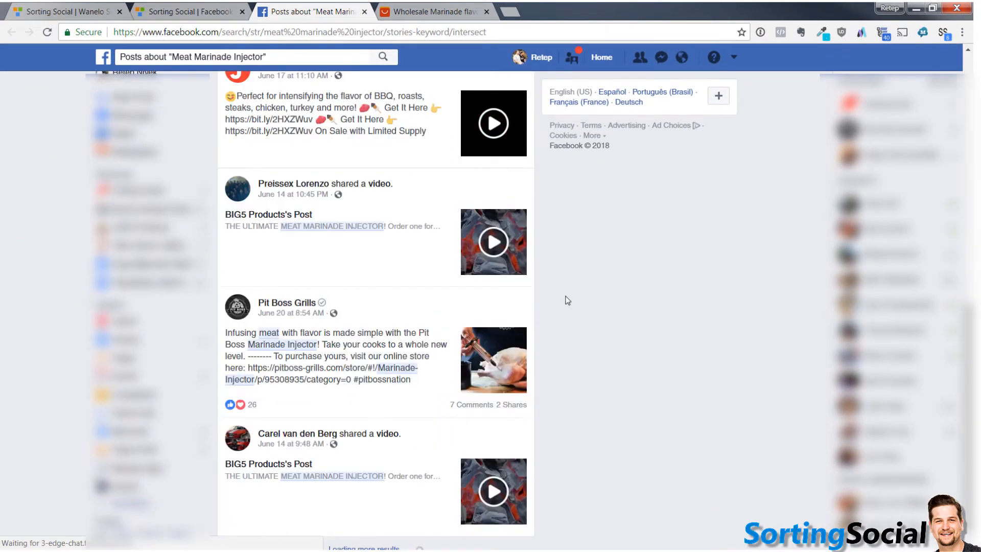
scroll(567, 300, "down", 5)
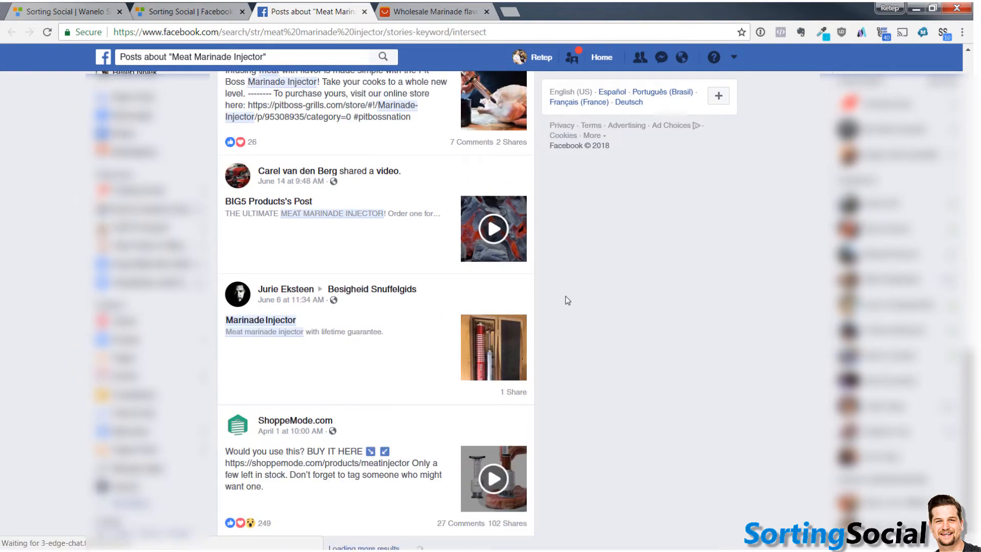
scroll(568, 300, "down", 5)
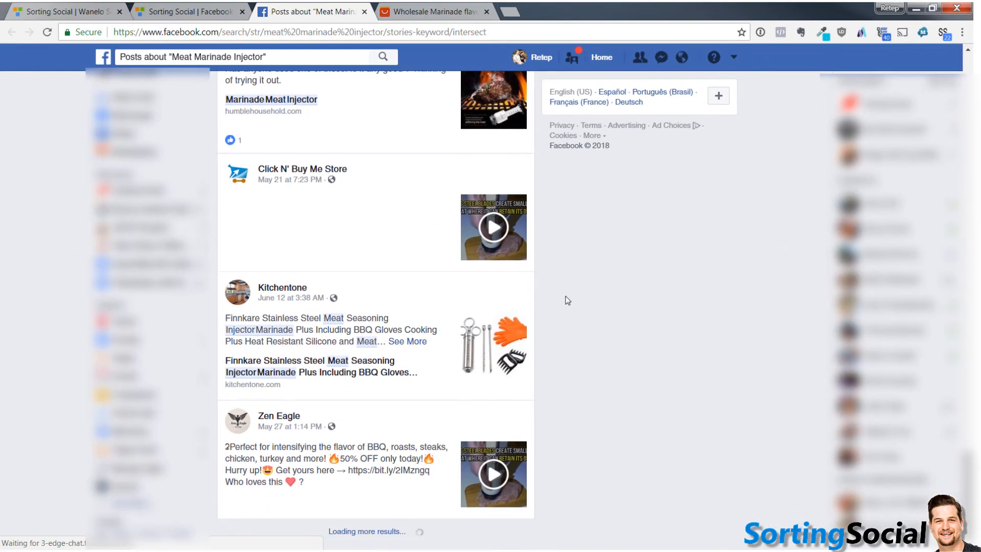
scroll(567, 300, "down", 5)
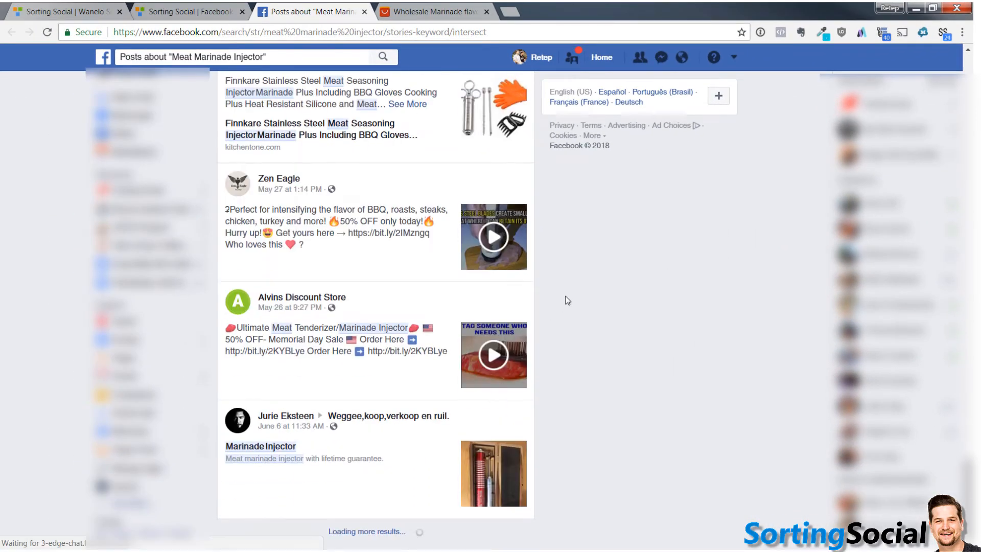
scroll(567, 301, "down", 5)
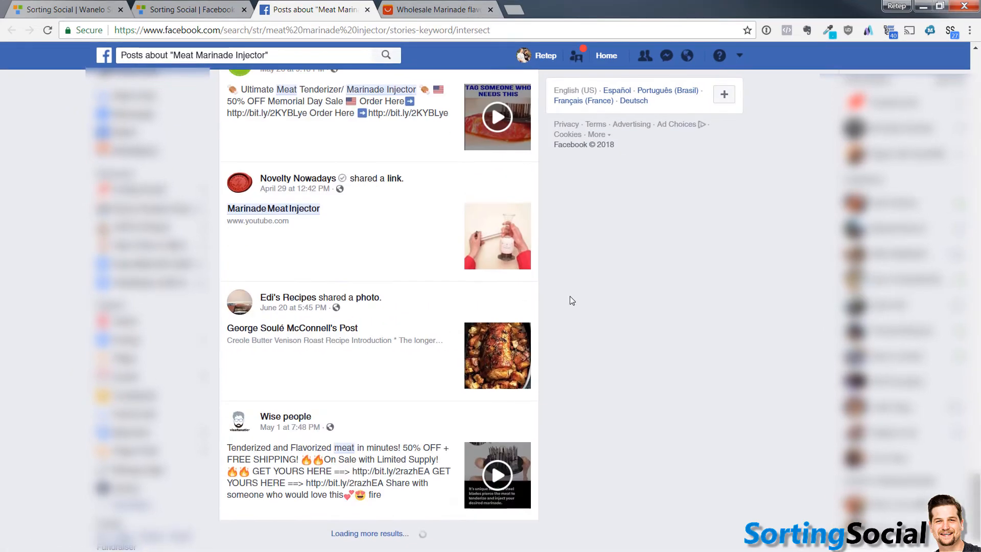
scroll(572, 300, "down", 15)
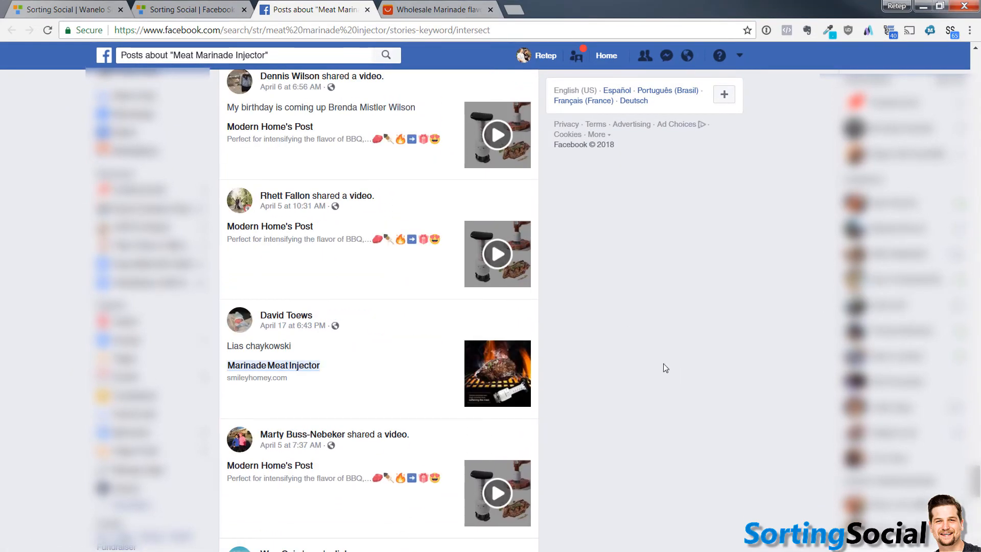
left_click(947, 34)
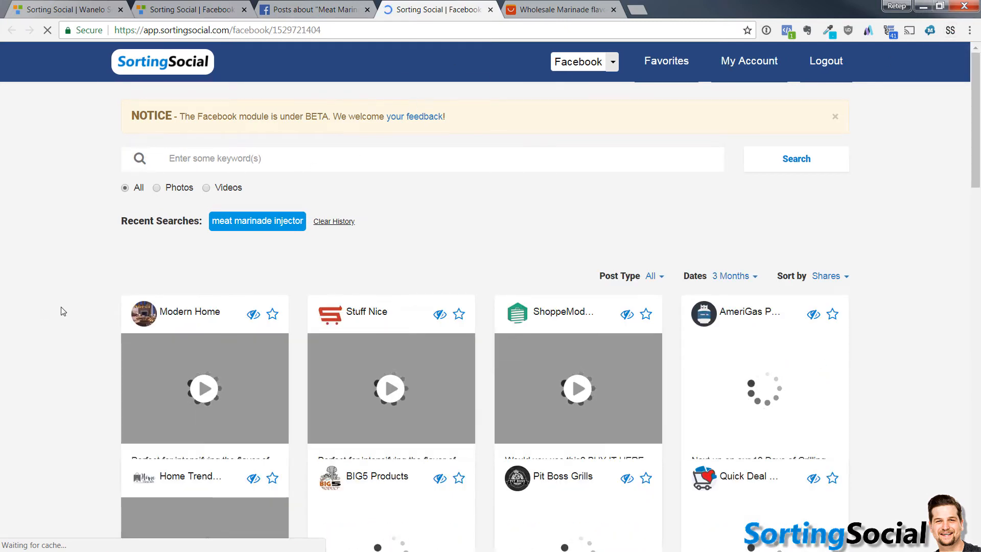
Step: Set the date filter of the collected Facebook posts to All, keep them sorted by Shares and dismiss the chat pop-up
scroll(61, 311, "down", 2)
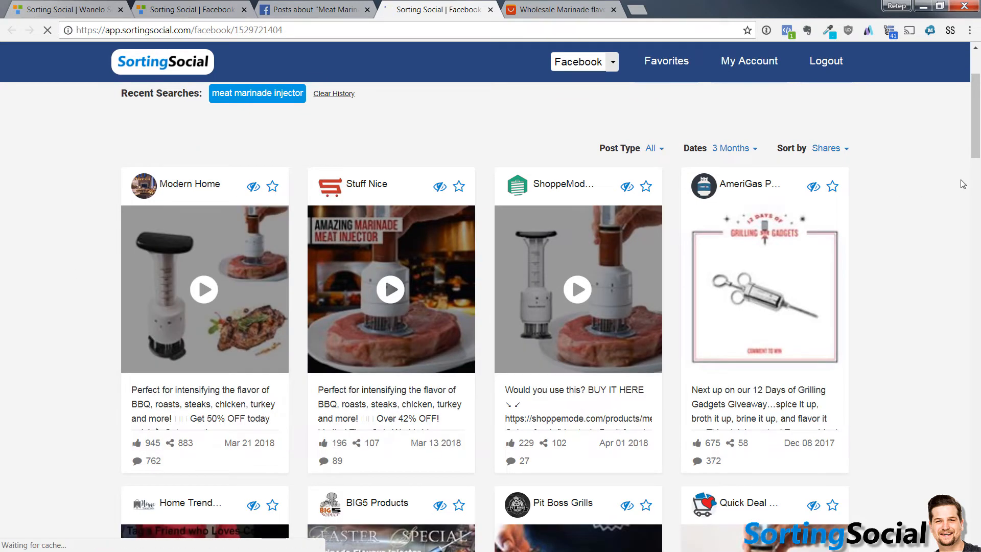
left_click(741, 150)
left_click(741, 168)
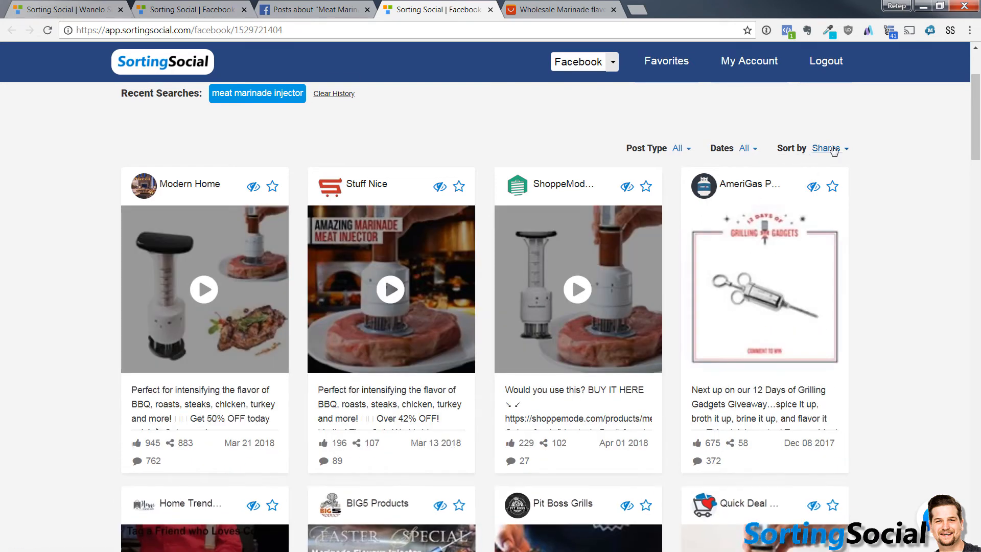
left_click(834, 149)
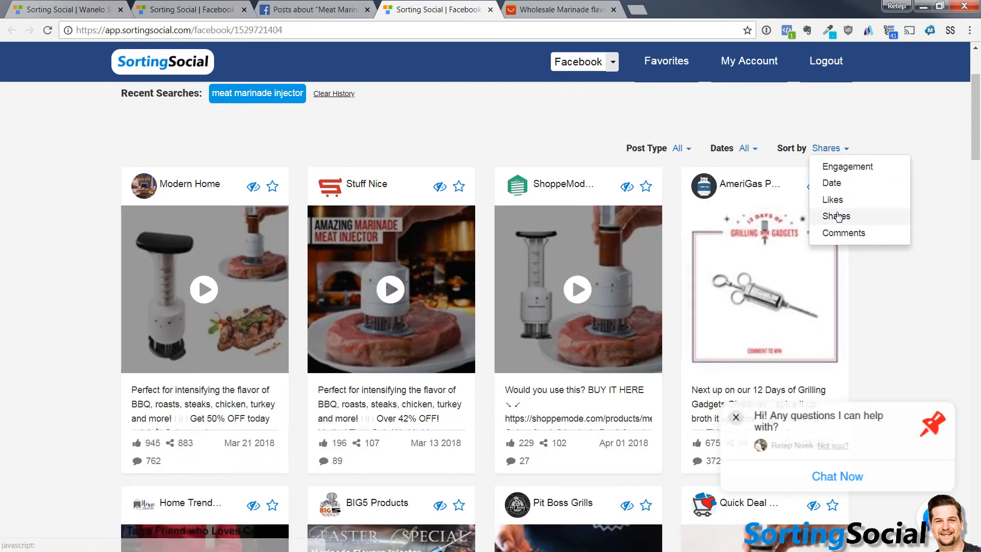
left_click(837, 216)
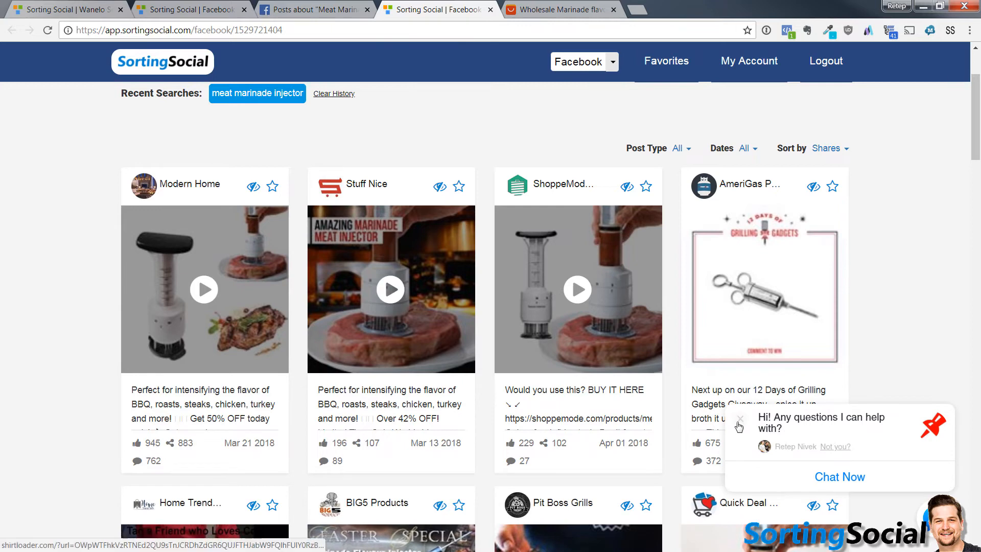
left_click(740, 421)
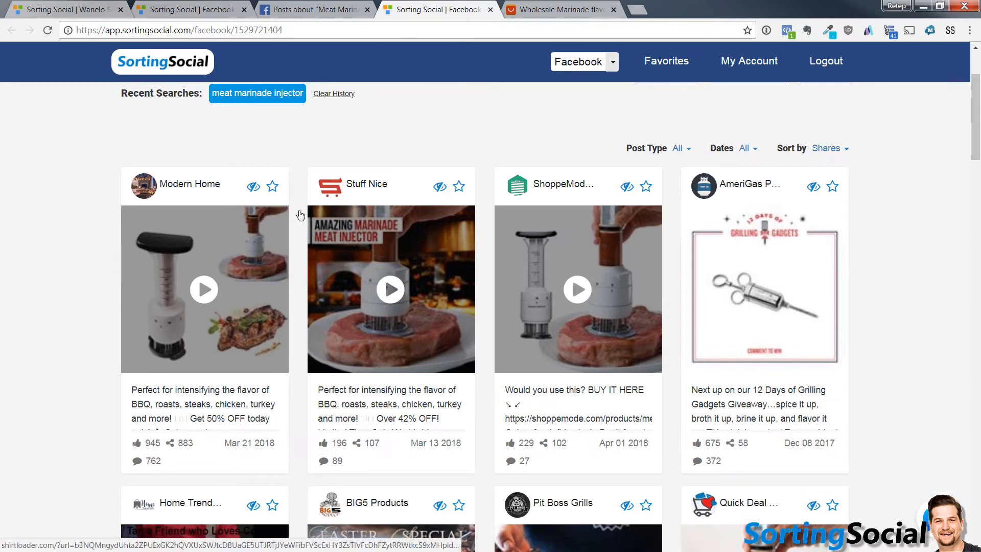
Step: Review the most-shared injector posts, favorite the Modern Home video post and assign it the category Kitchen Gadgets
scroll(801, 329, "down", 5)
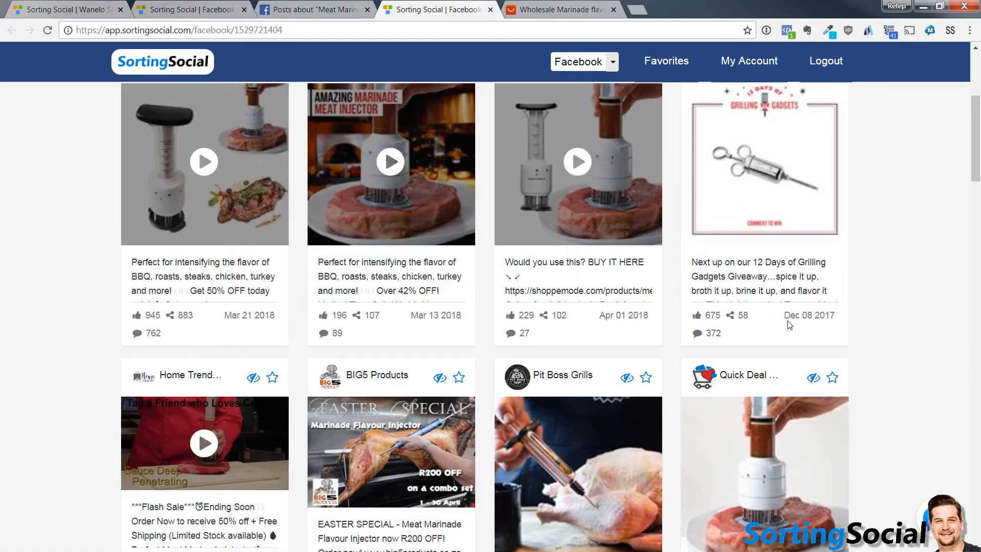
scroll(789, 321, "down", 5)
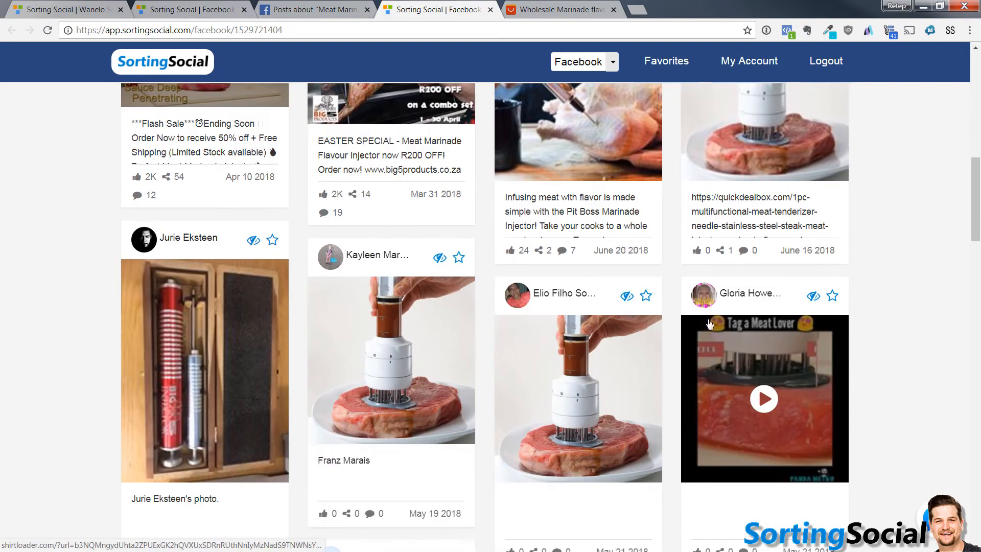
scroll(351, 207, "up", 10)
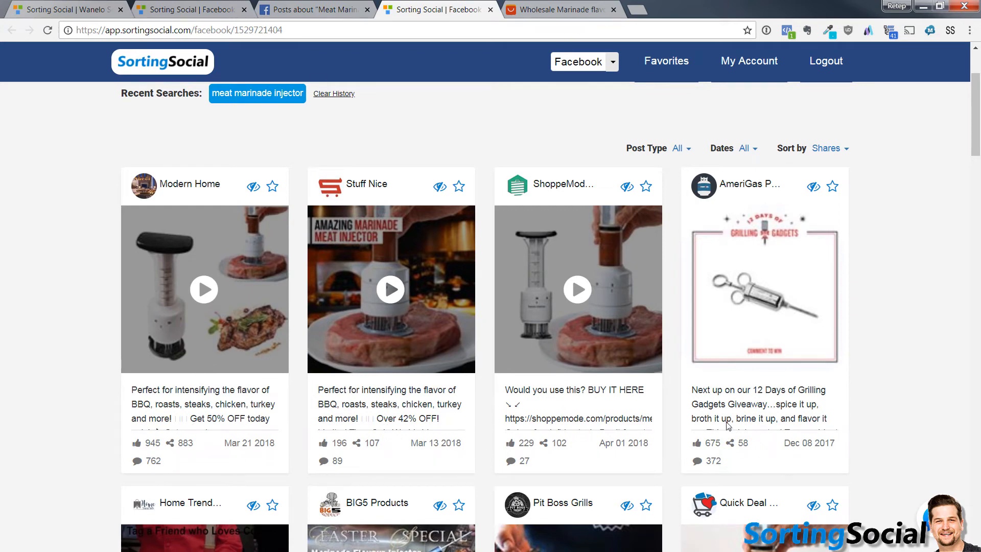
left_click(273, 187)
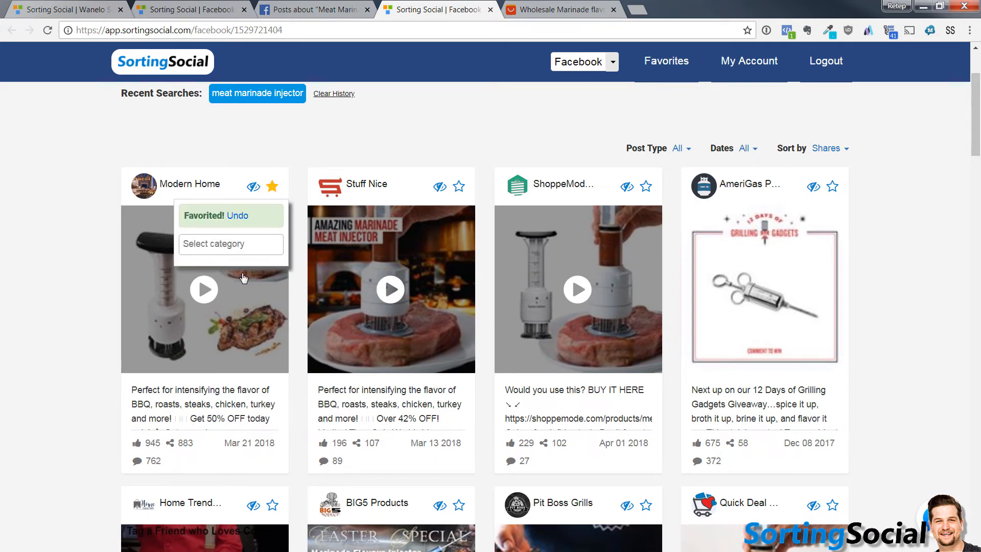
left_click(211, 242)
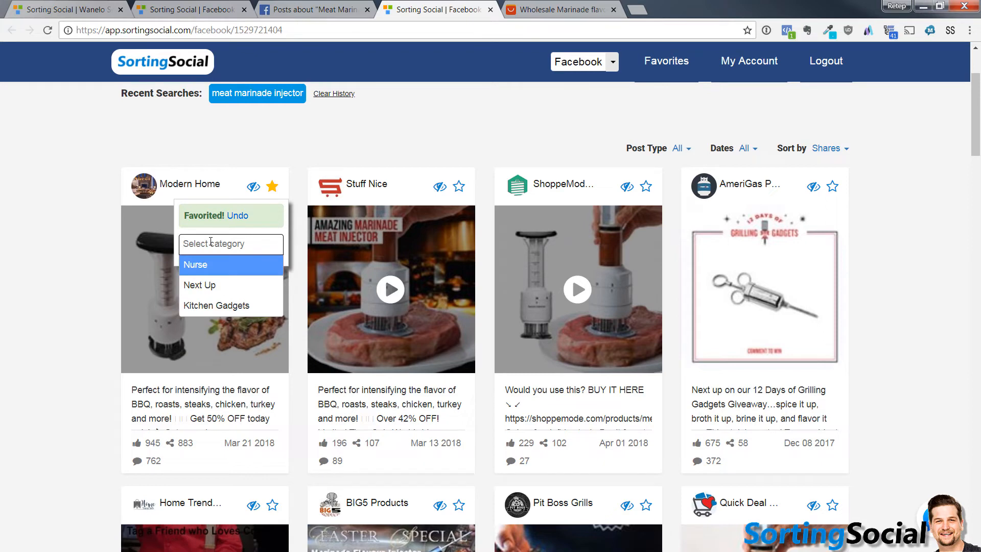
left_click(212, 305)
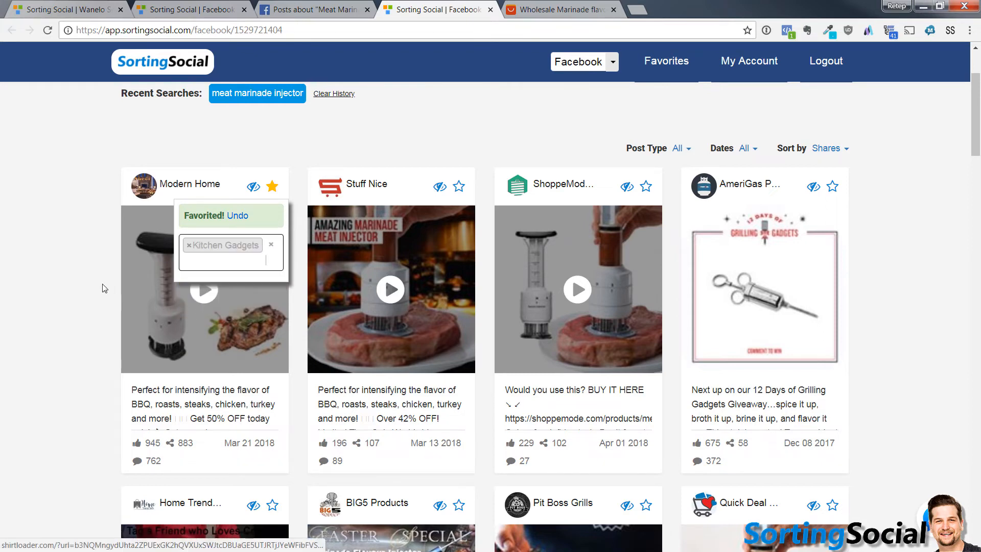
left_click(104, 289)
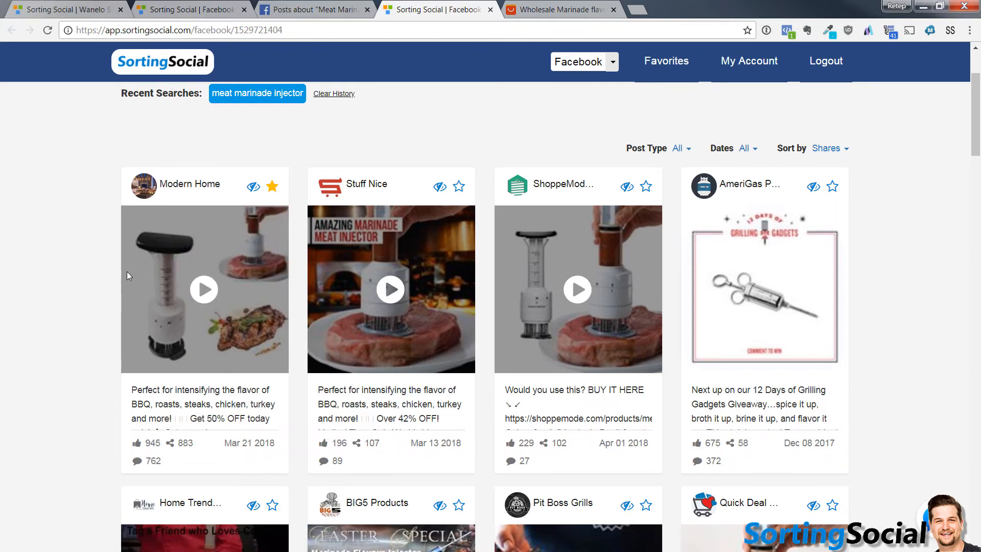
Step: Open Modern Home's marinade injector video on Facebook, examine its comments and open the profile of someone tagged there
left_click(538, 6)
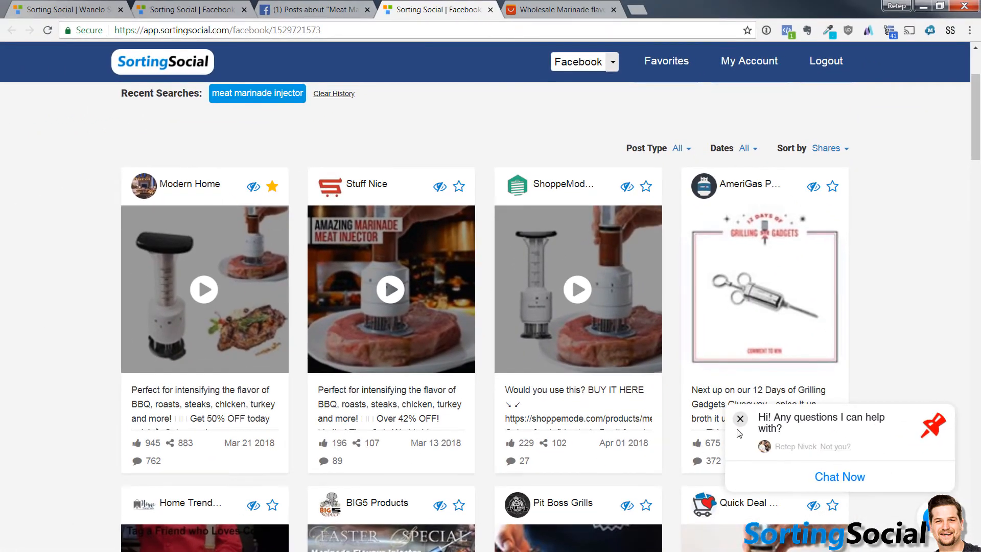
left_click(740, 420)
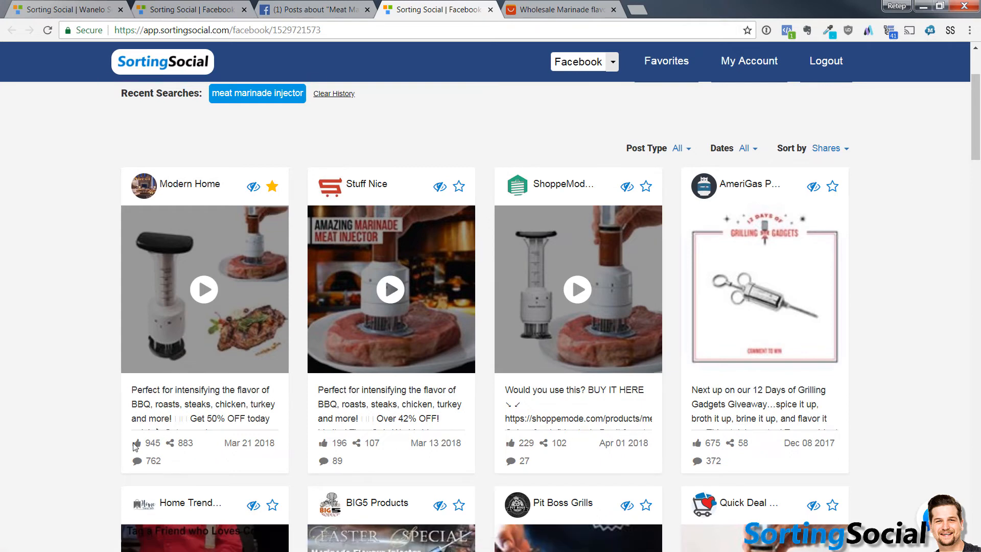
left_click(214, 364)
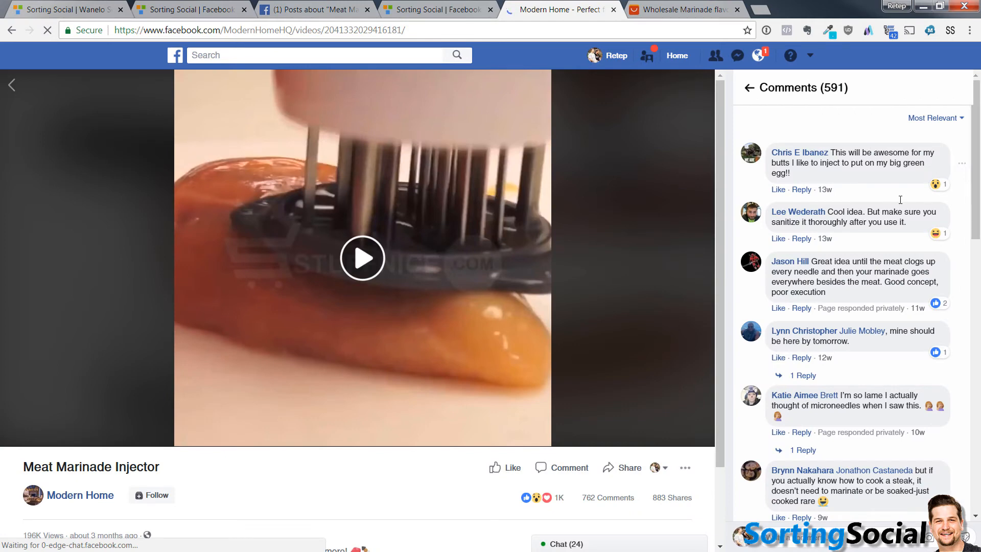
scroll(902, 262, "down", 10)
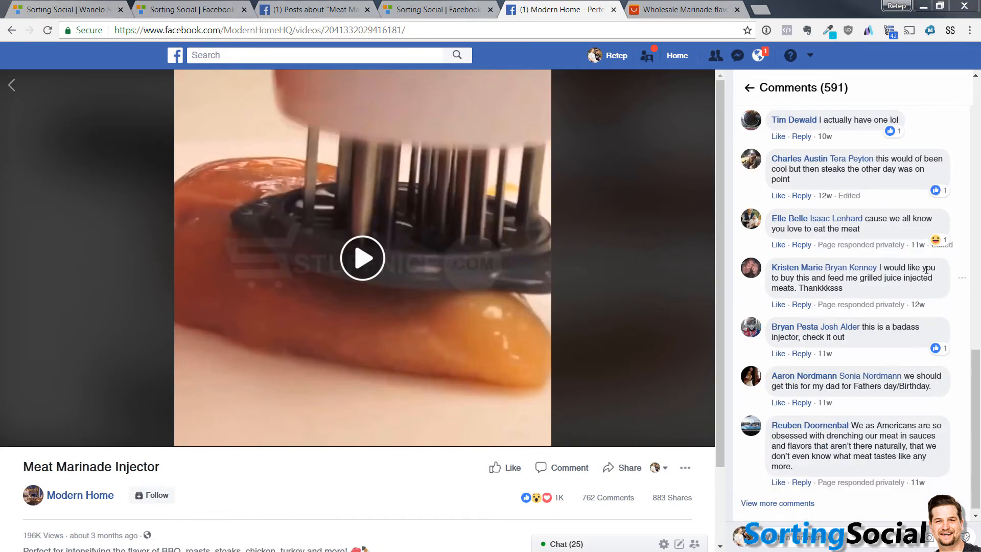
scroll(906, 320, "down", 1)
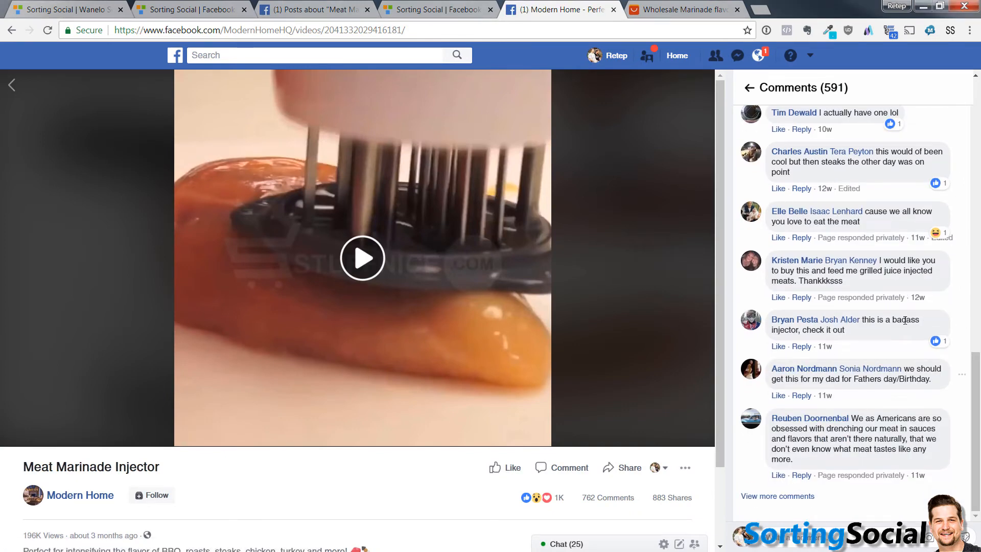
left_click(876, 369)
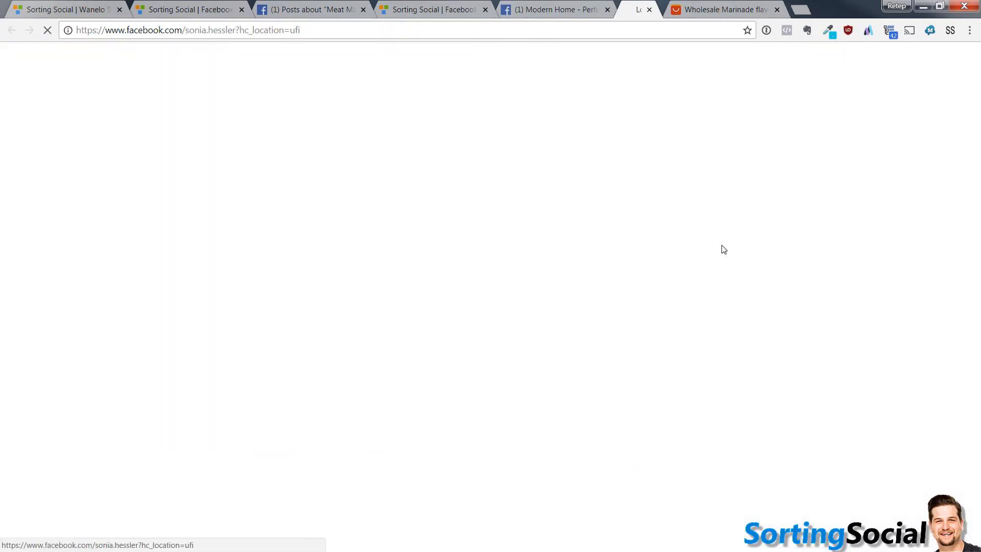
Step: Load more comments on Modern Home's marinade injector video, read through them, and check the injector listings on AliExpress
left_click(591, 8)
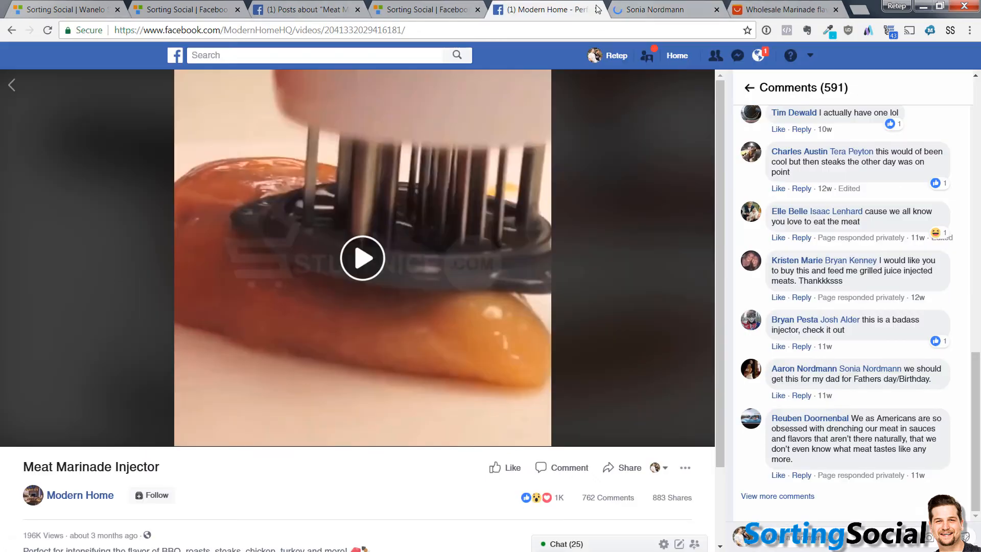
left_click(778, 496)
scroll(831, 377, "down", 10)
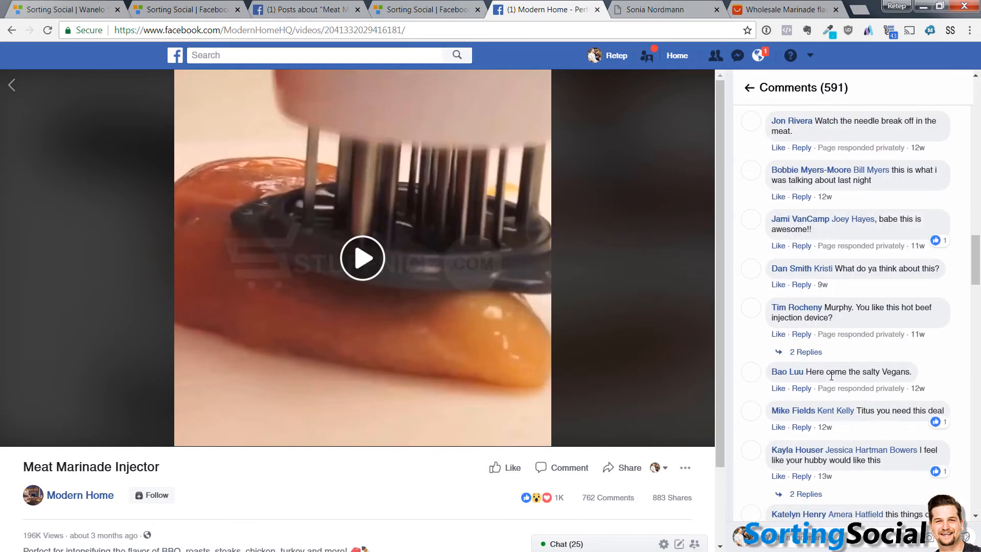
scroll(821, 393, "down", 5)
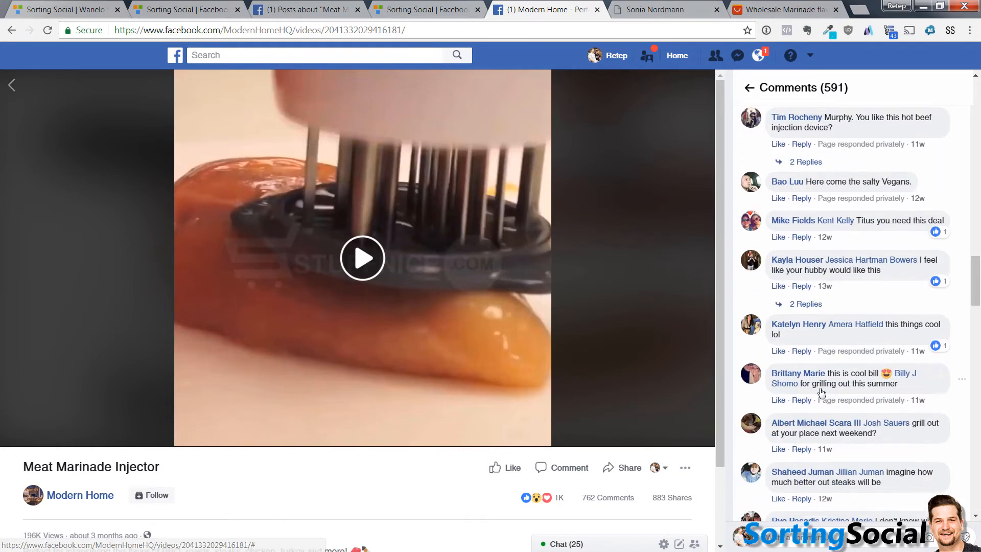
scroll(821, 389, "down", 4)
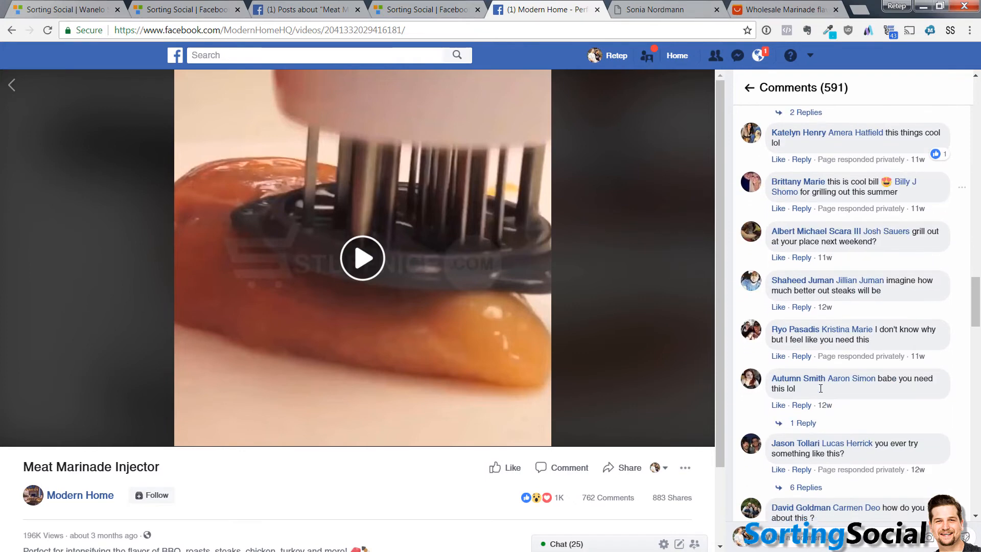
scroll(821, 388, "down", 6)
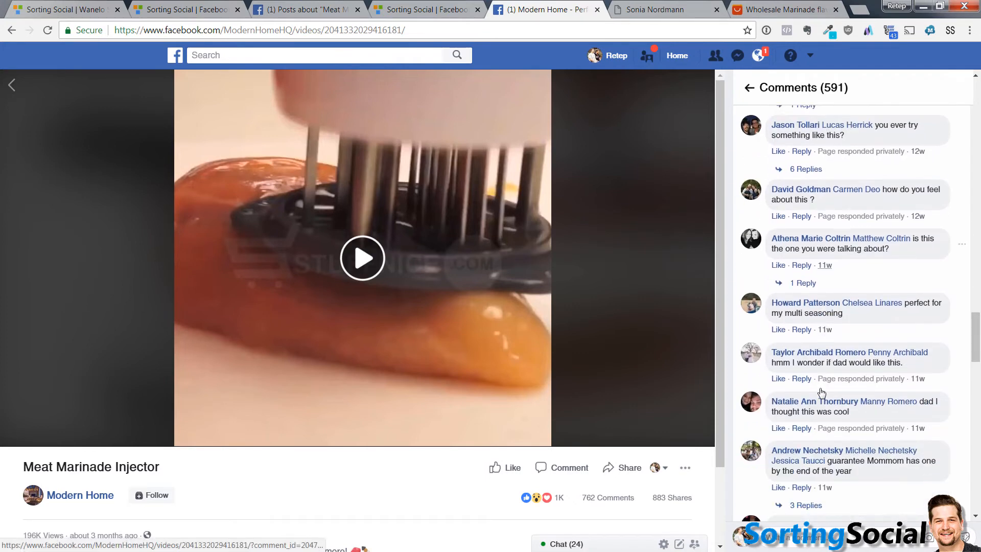
scroll(821, 393, "down", 5)
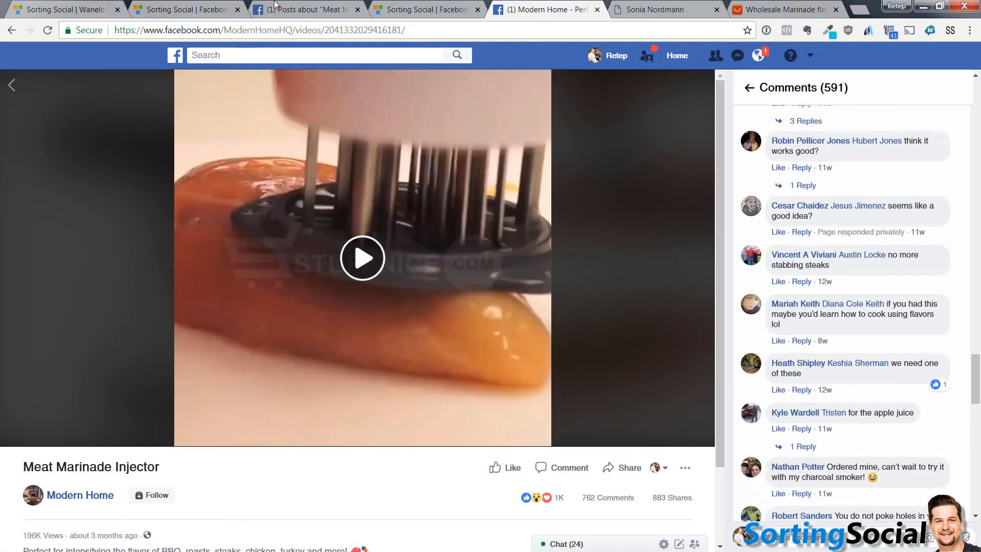
left_click(757, 5)
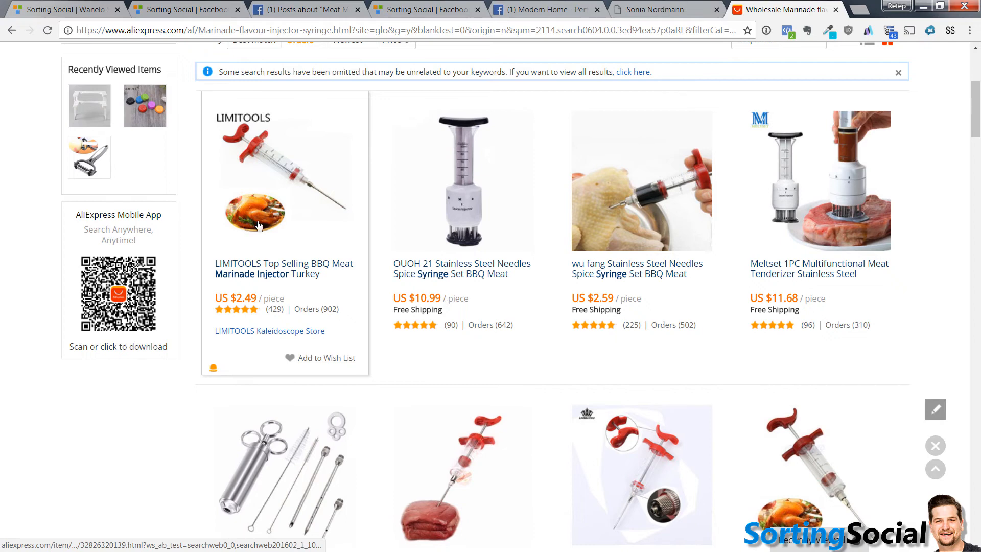
Step: In Sorting Social, set the favorite categories of the Modern Home injector post to Next Up and Kitchen Gadgets
left_click(424, 9)
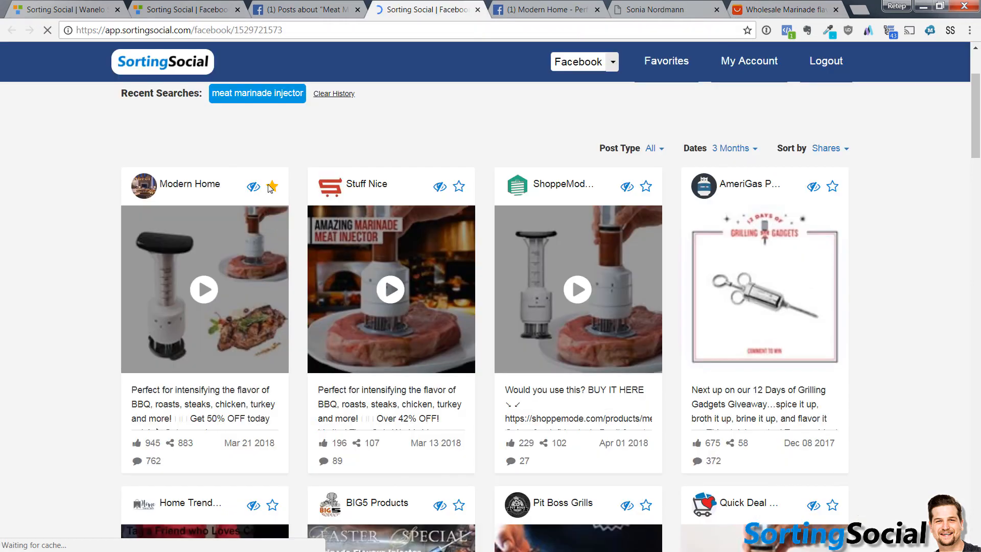
left_click(271, 187)
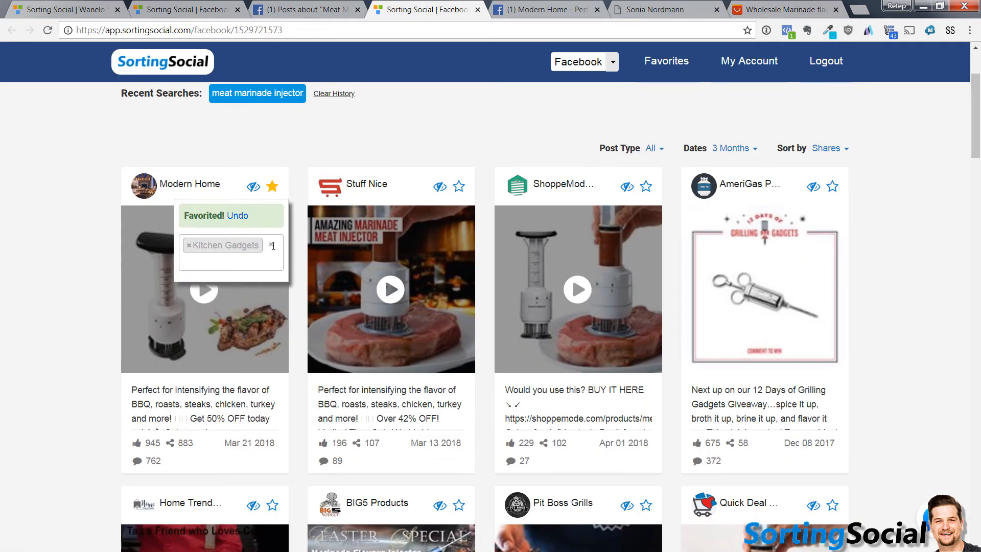
left_click(272, 246)
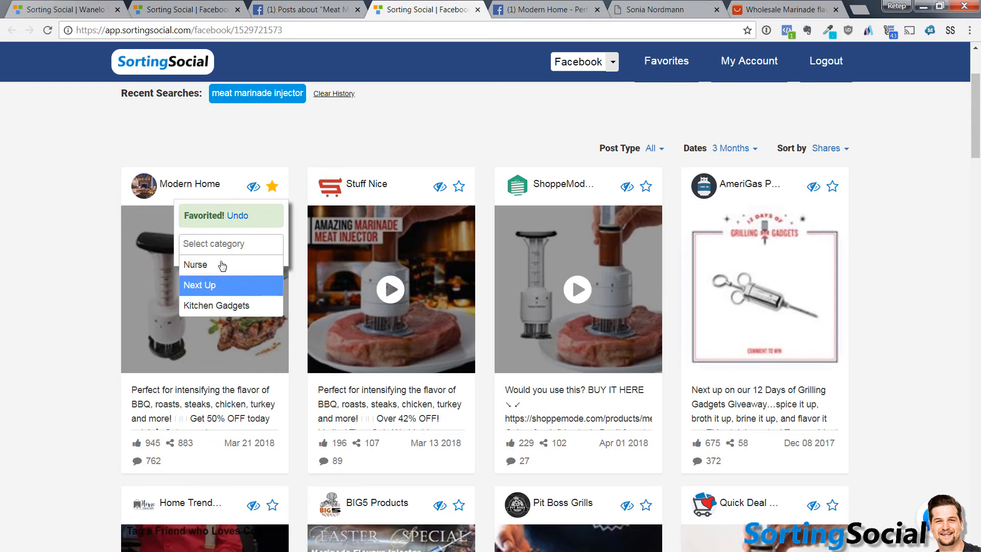
left_click(215, 286)
type("kitch")
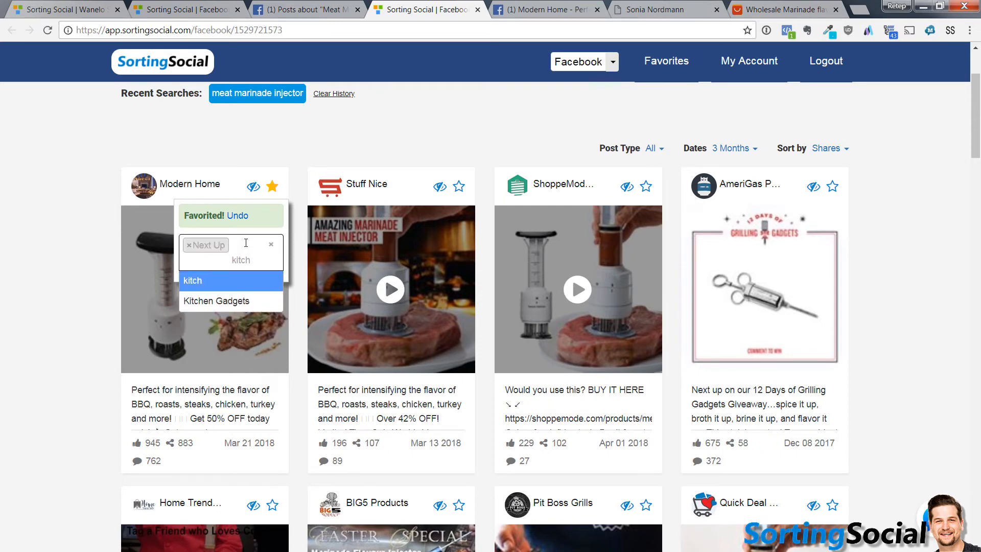
left_click(244, 300)
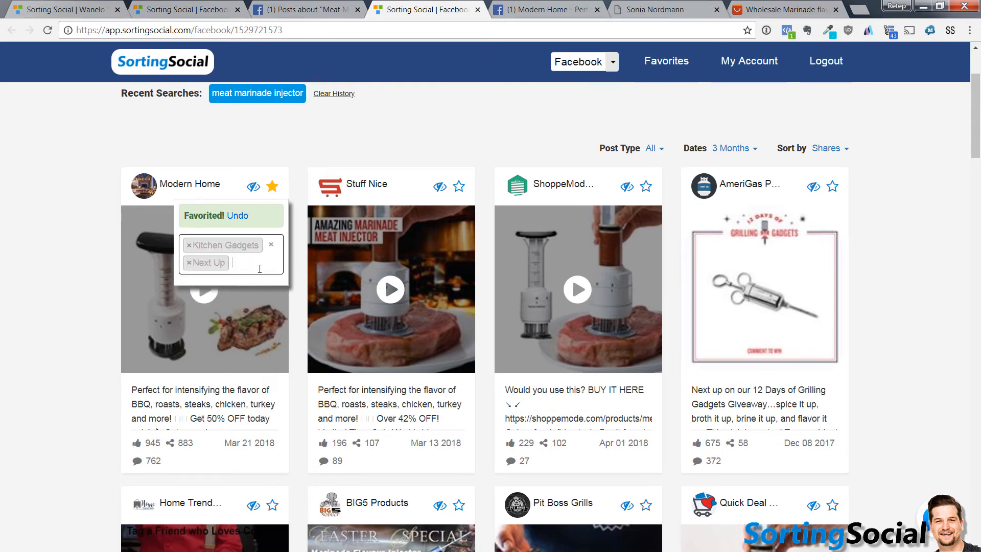
Step: Open the favorites in a separate tab and show only the posts in the Next Up category
middle_click(683, 64)
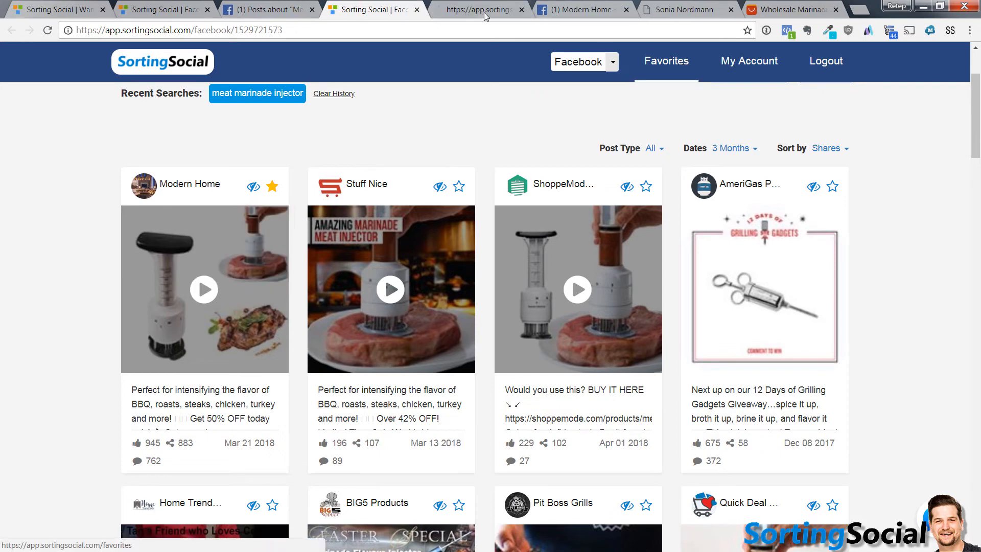
left_click(489, 14)
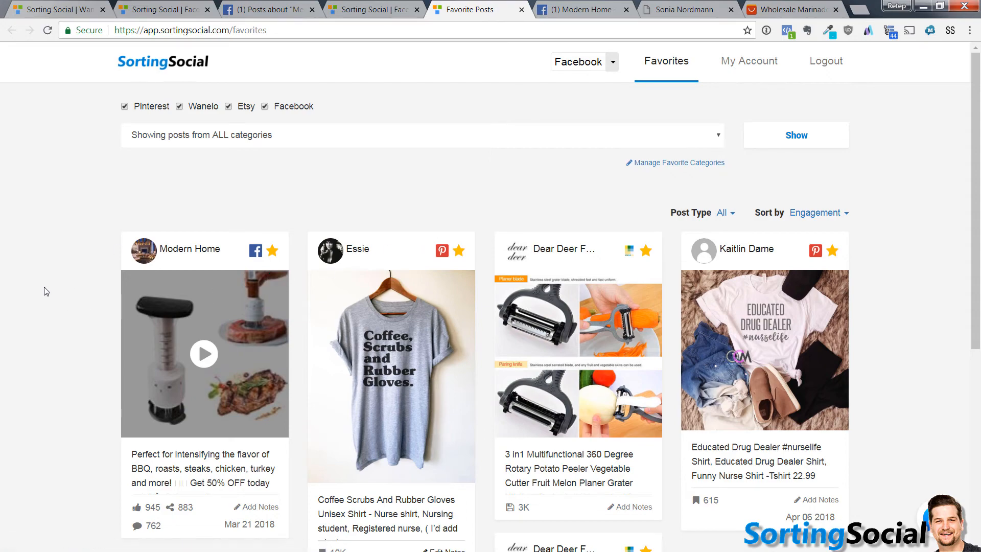
scroll(77, 276, "down", 3)
scroll(77, 276, "up", 3)
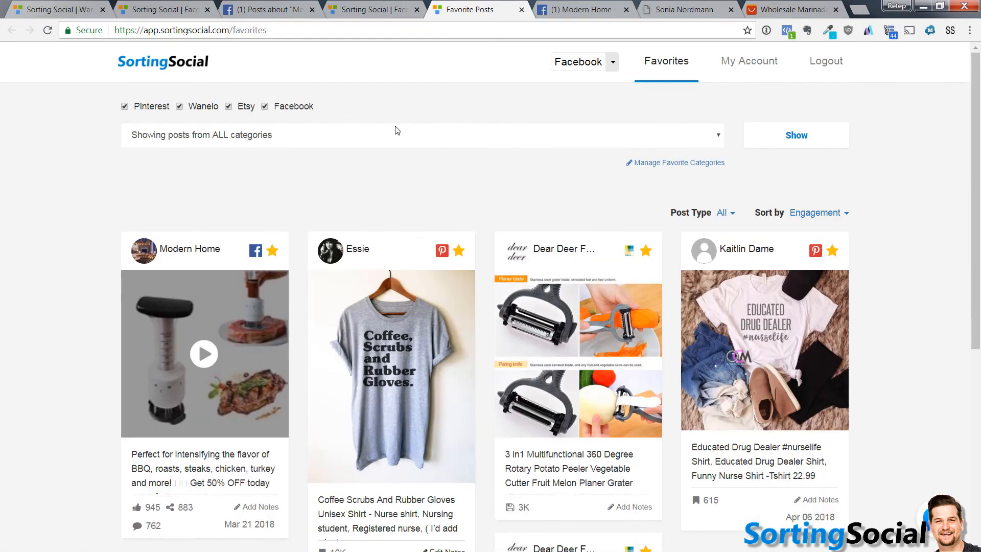
left_click(353, 134)
left_click(184, 174)
left_click(831, 146)
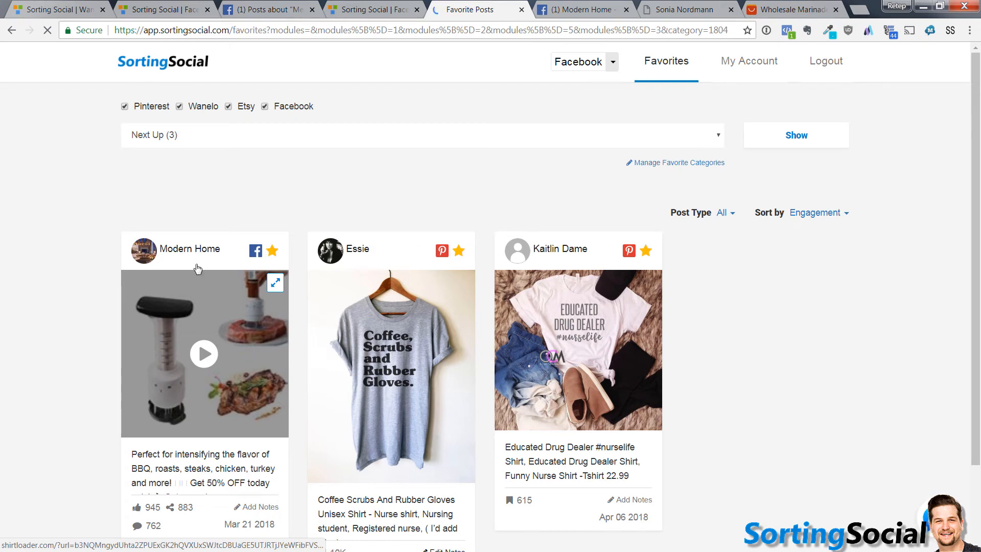
Step: Start a note on the Modern Home post reading "VA Load into Shopify. here is the Ali link:"
scroll(256, 389, "down", 2)
left_click(259, 413)
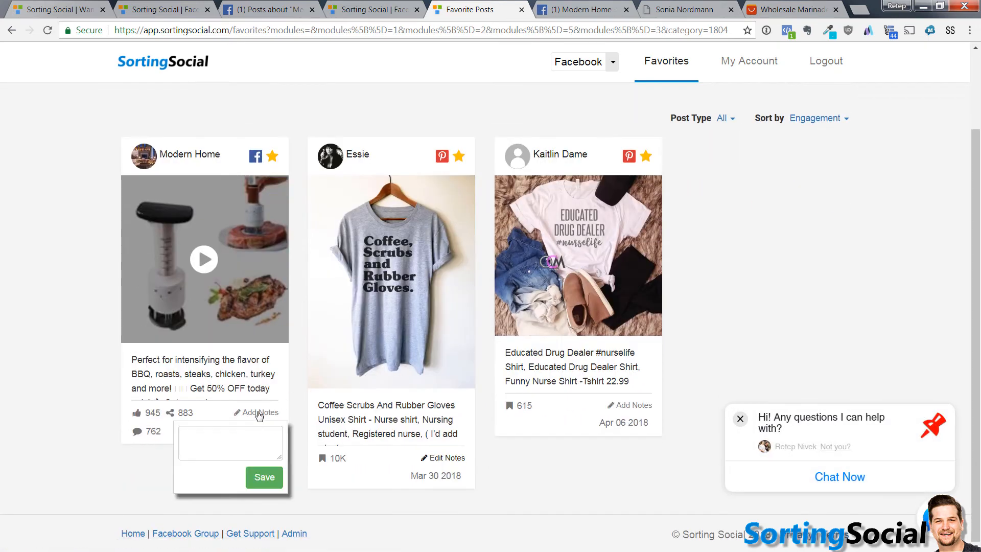
left_click(210, 436)
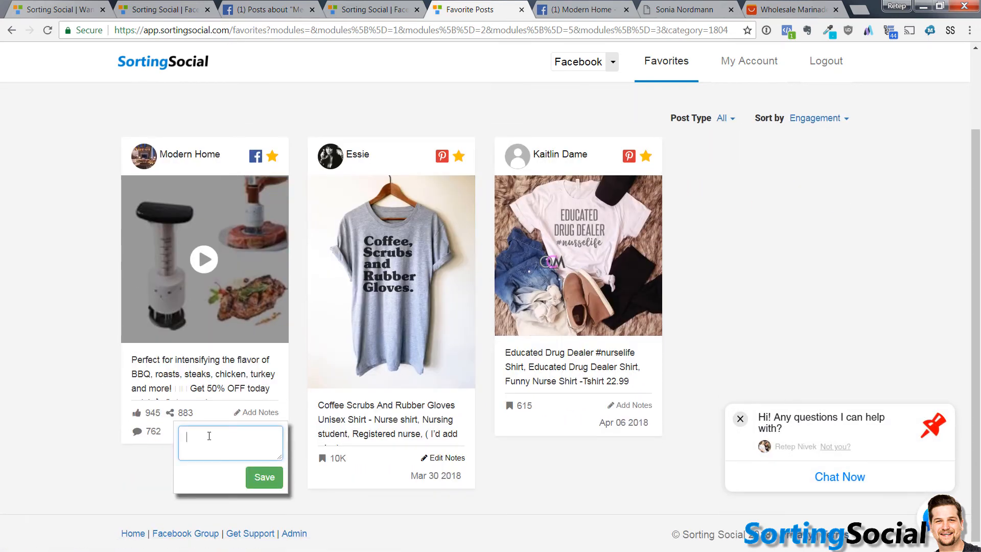
type("VA Load into Shopify")
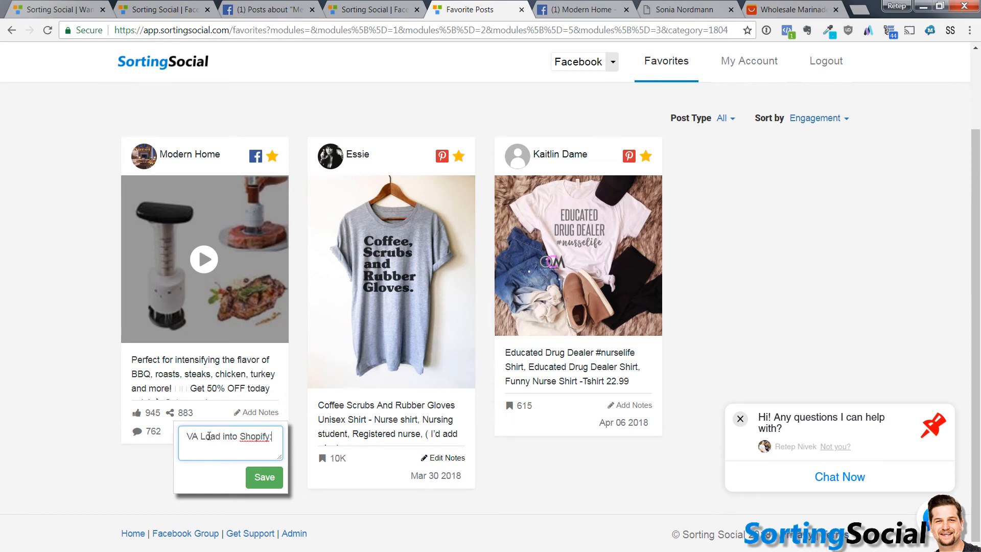
type(". here is the Ali link:")
Step: Copy the AliExpress link of the OUOH 21 Stainless Steel Needles injector and paste it at the end of the Modern Home note
left_click(774, 12)
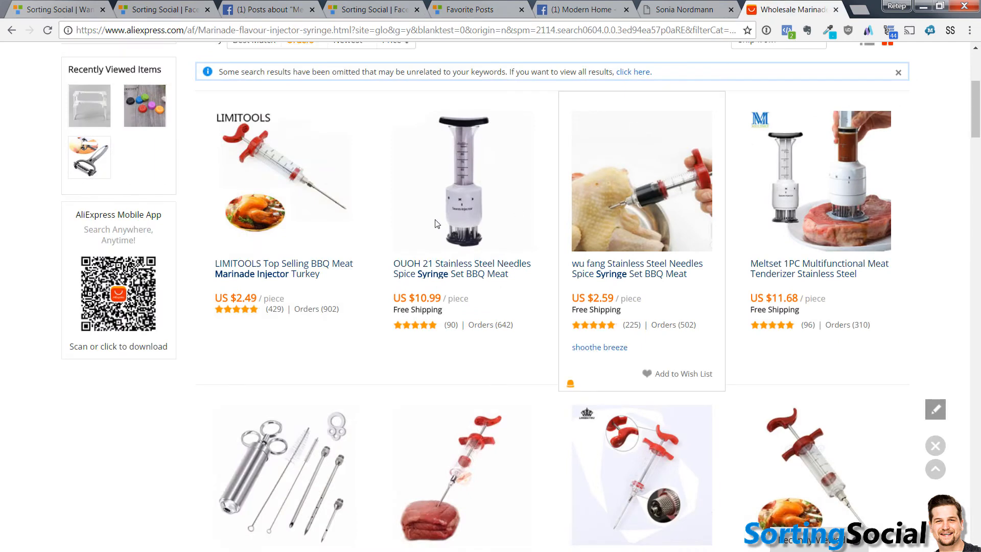
right_click(465, 205)
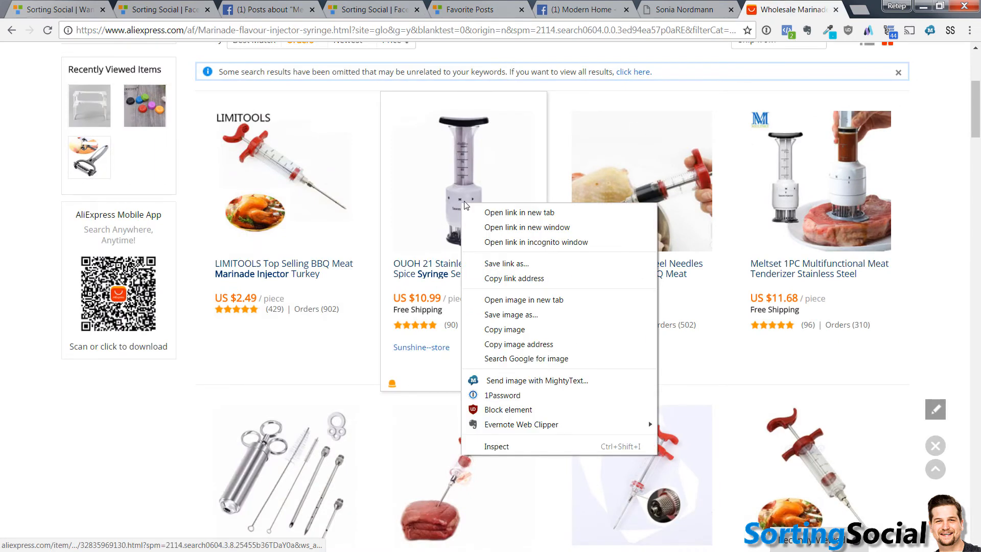
left_click(524, 278)
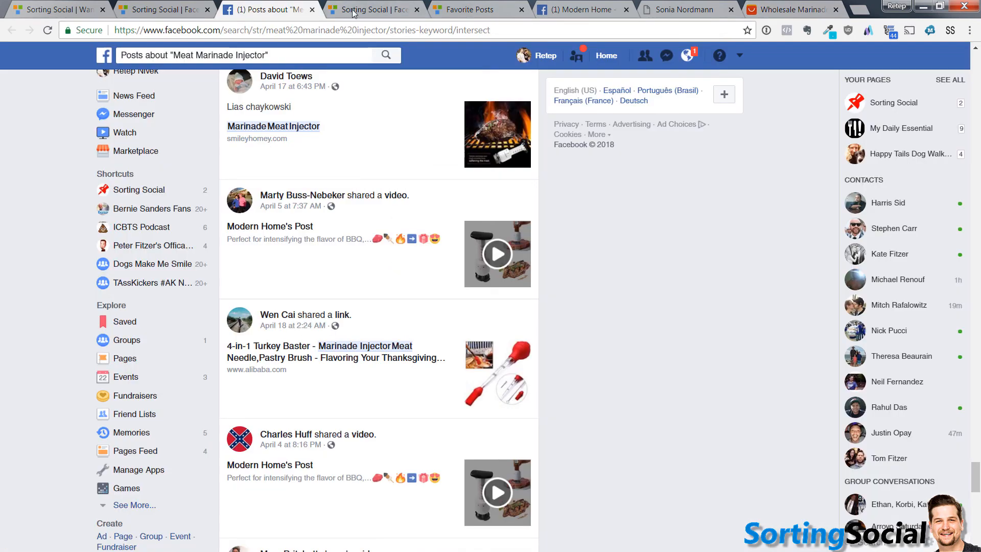
left_click(258, 9)
left_click(460, 9)
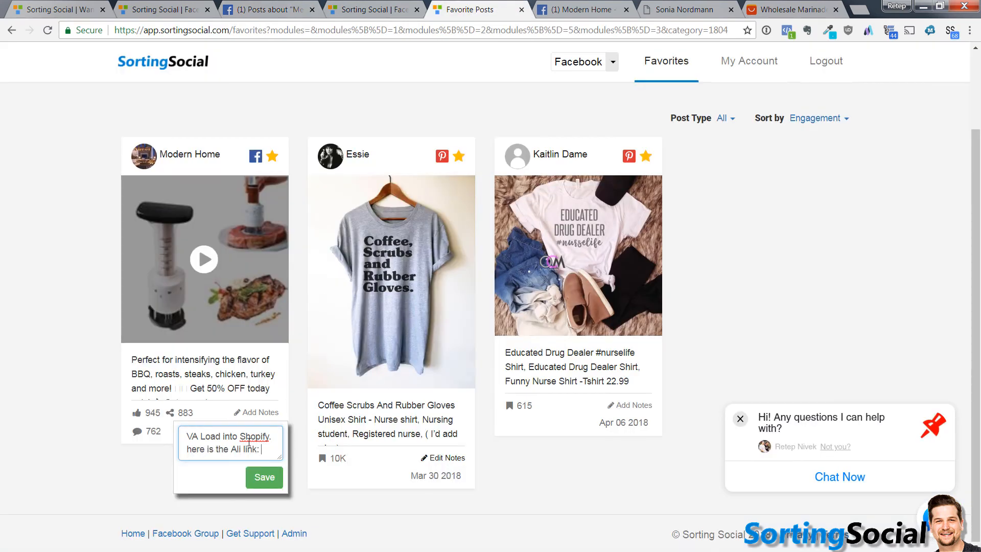
key("ctrl+v")
Step: Enlarge the note box, remove the tracking parameters after ".html" from the AliExpress link and save the note
left_click_drag(282, 456, 653, 551)
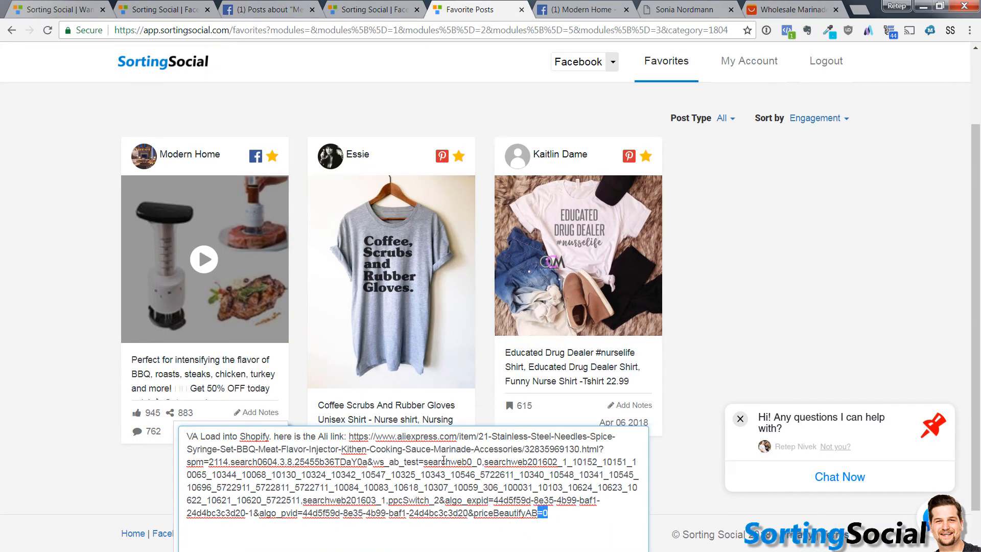
left_click_drag(546, 513, 601, 448)
key("BackSpace")
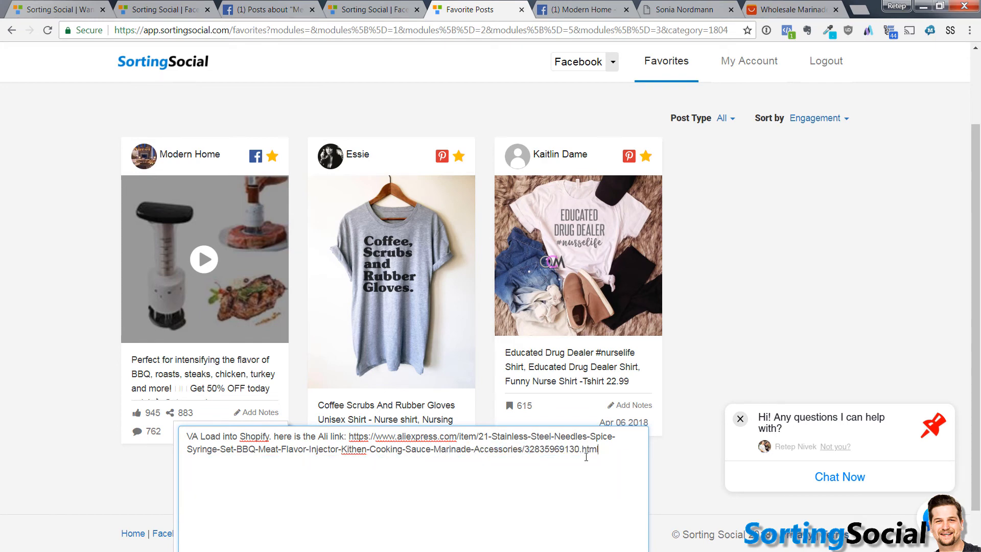
scroll(280, 511, "down", 1)
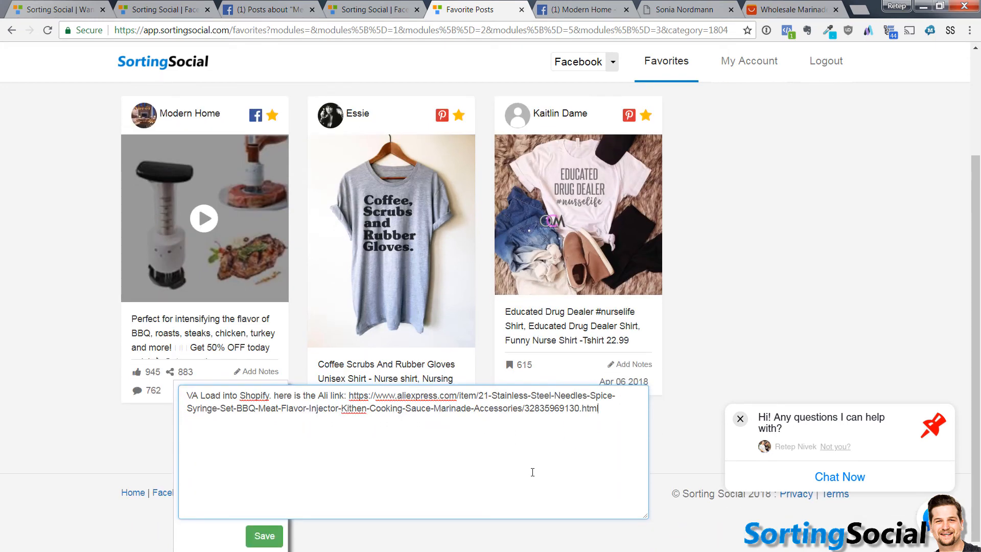
left_click(280, 532)
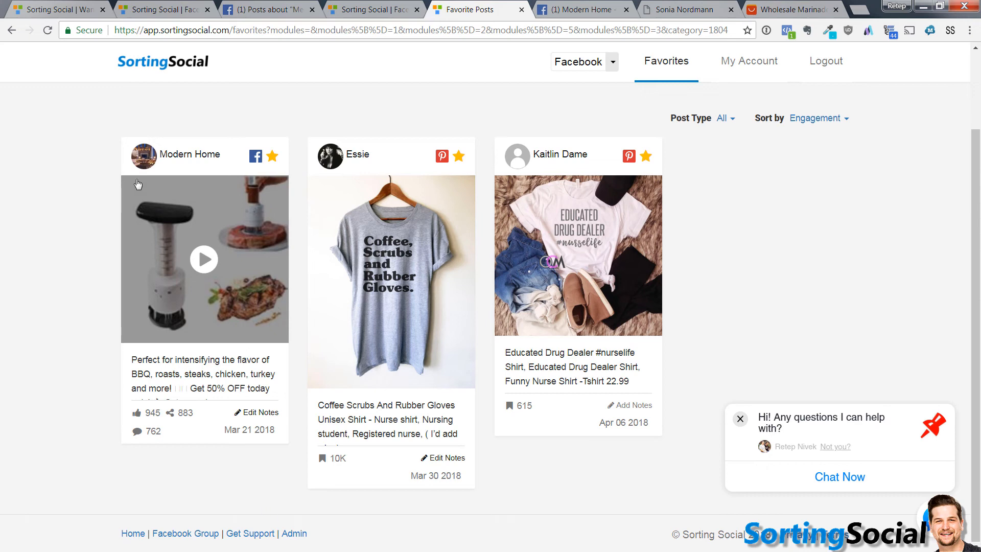
Step: Switch Sorting Social to Etsy and review the favorites, views and dates of the most-favorited "troll" listings
left_click(613, 62)
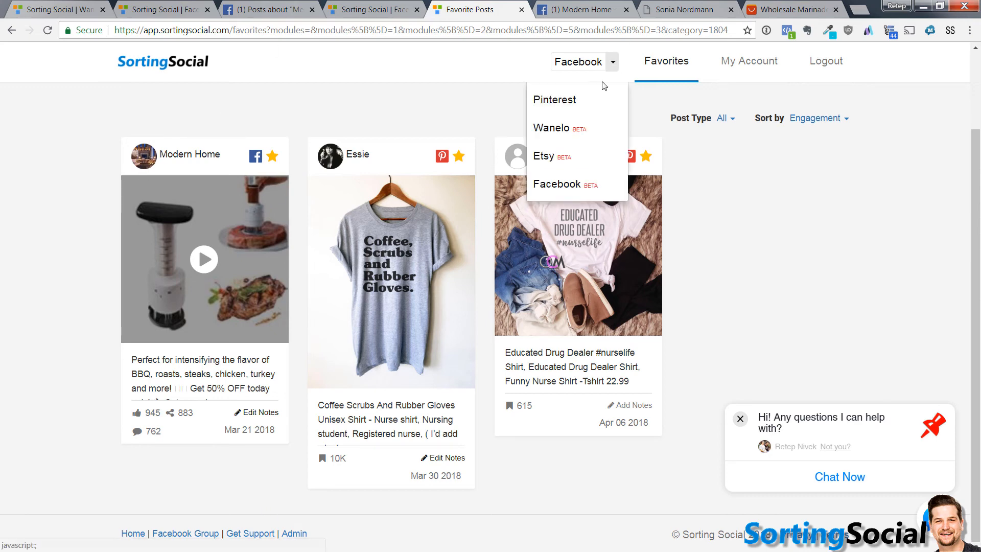
left_click(546, 156)
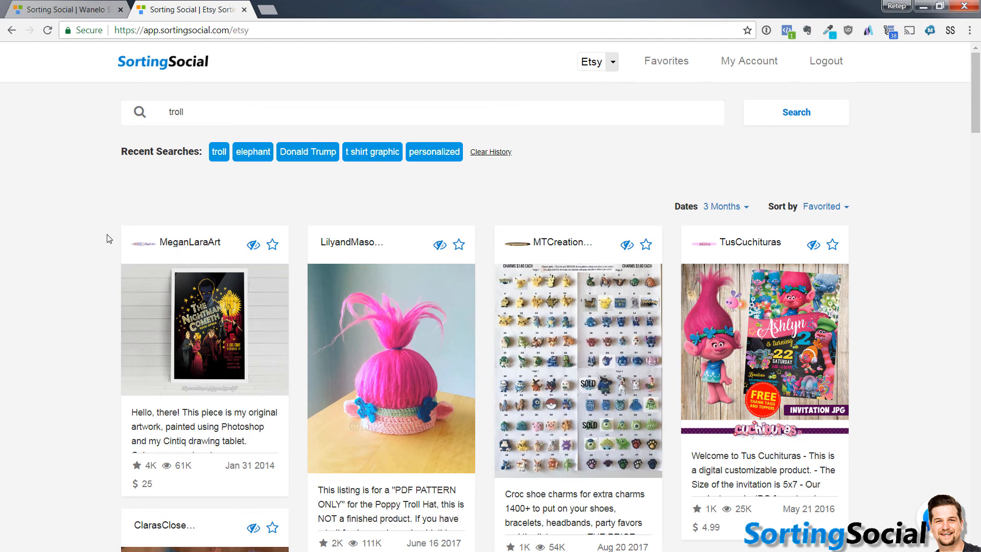
scroll(80, 291, "down", 3)
scroll(80, 291, "down", 3)
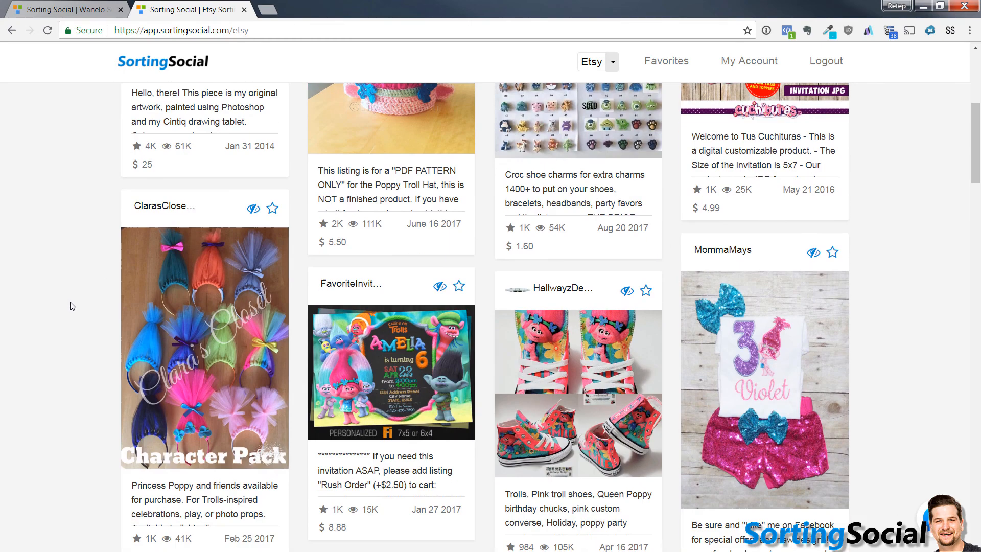
scroll(69, 312, "down", 3)
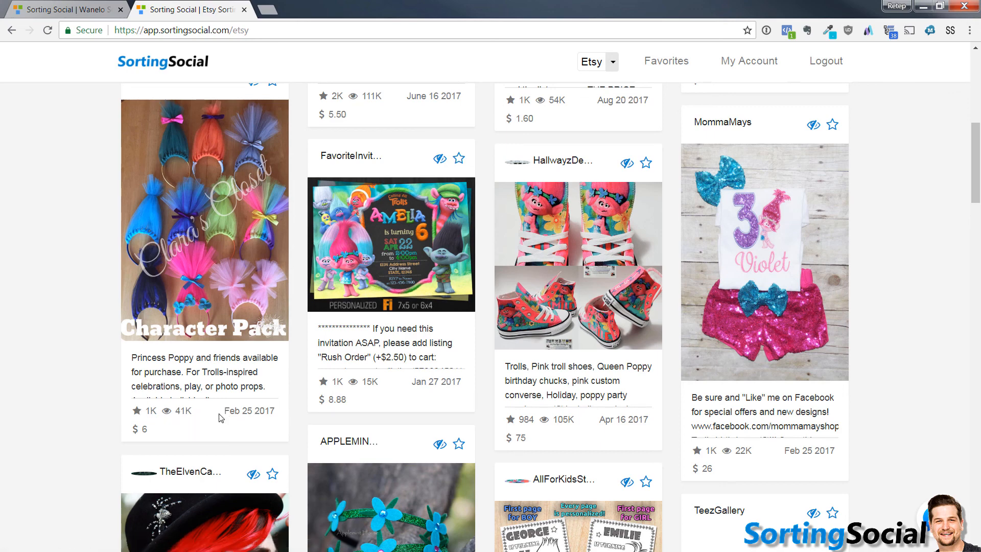
left_click_drag(221, 414, 276, 420)
left_click(74, 351)
Step: Open the troll headband Character Pack listing on Etsy, review its details and return to the Sorting Social results
middle_click(213, 227)
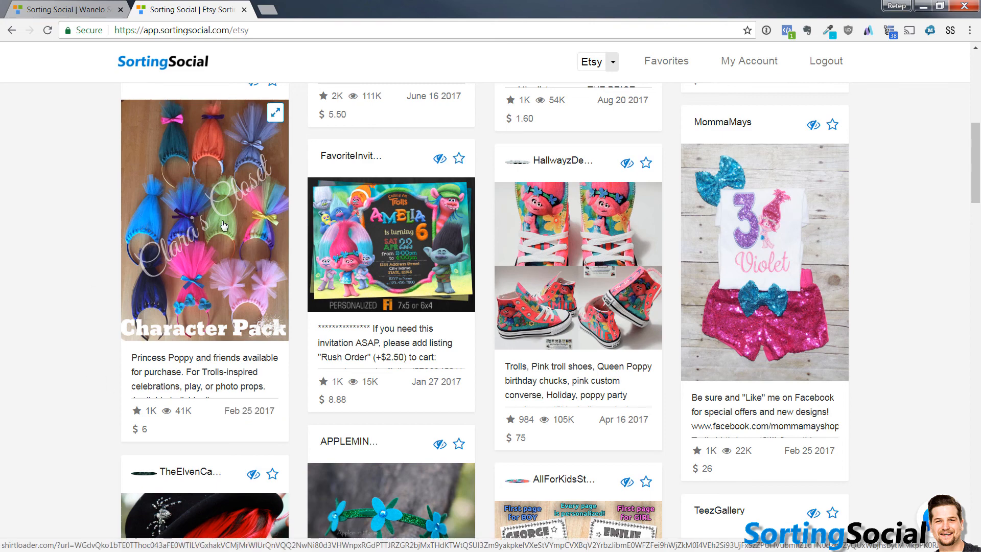
left_click(318, 14)
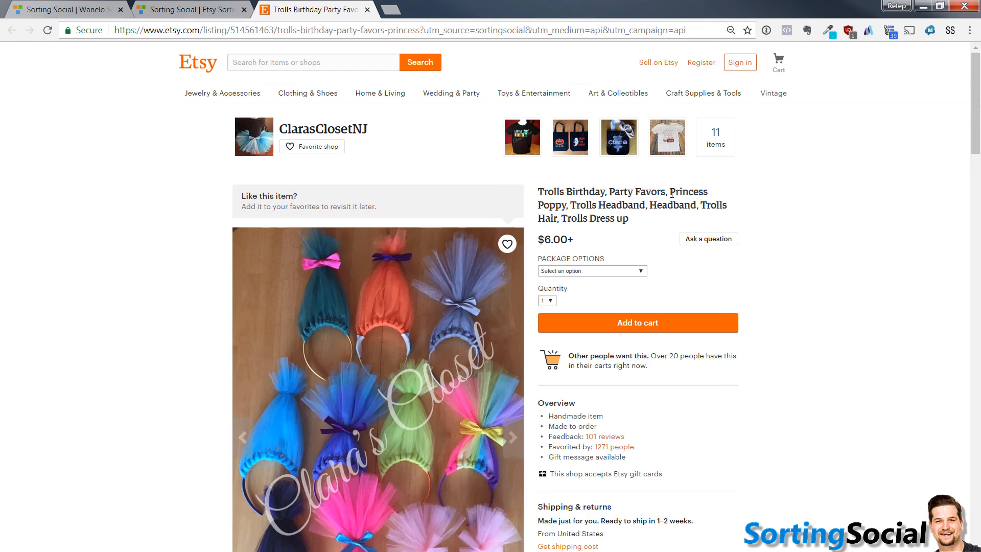
scroll(141, 278, "down", 3)
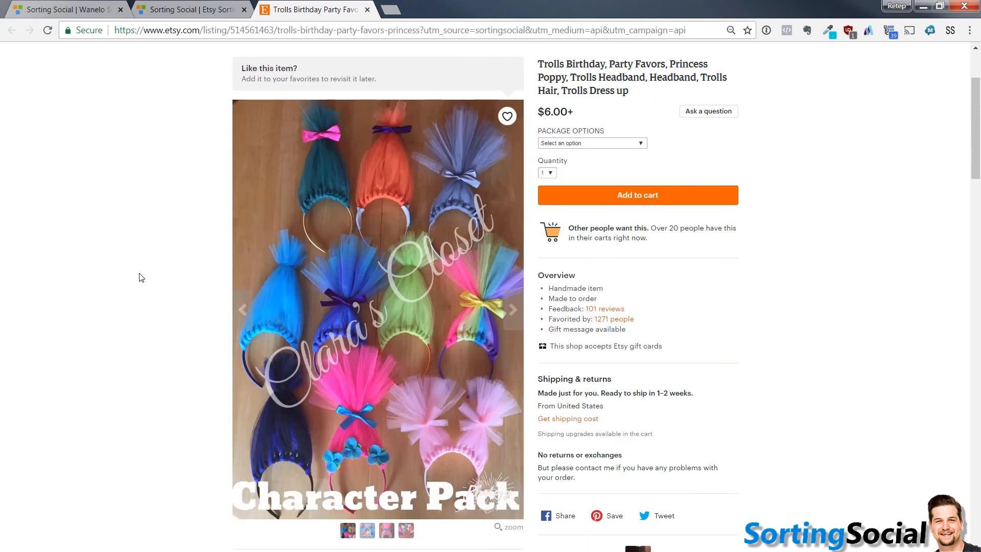
left_click(173, 7)
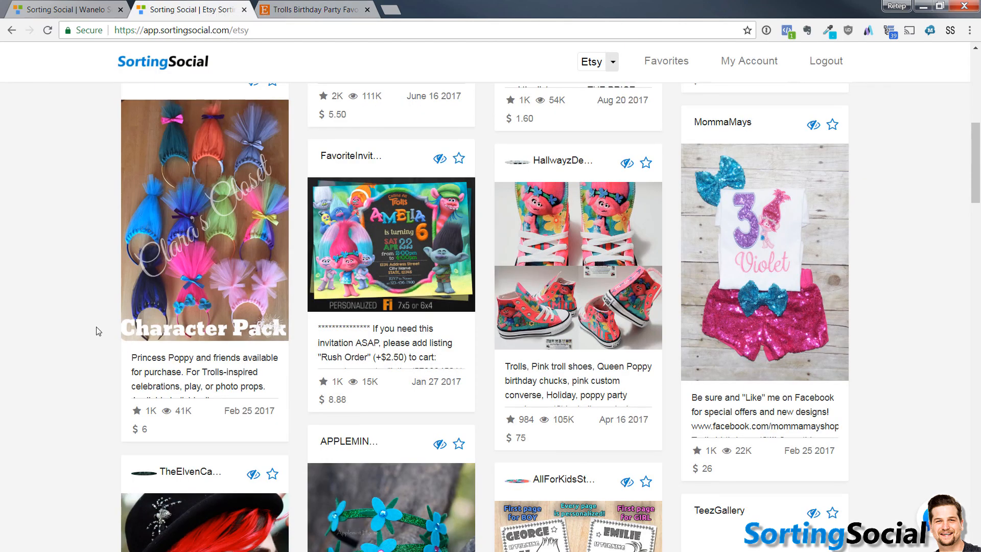
left_click(609, 70)
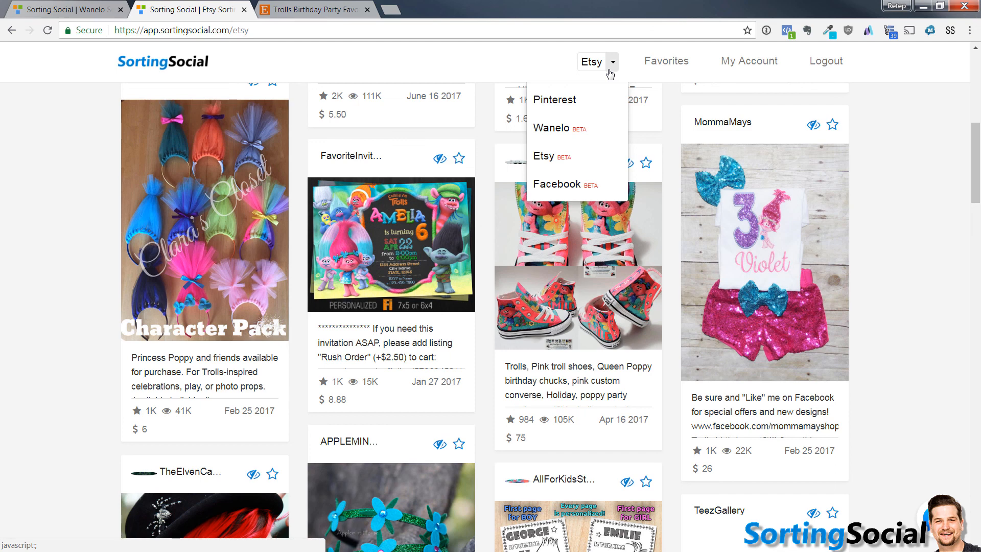
left_click(66, 295)
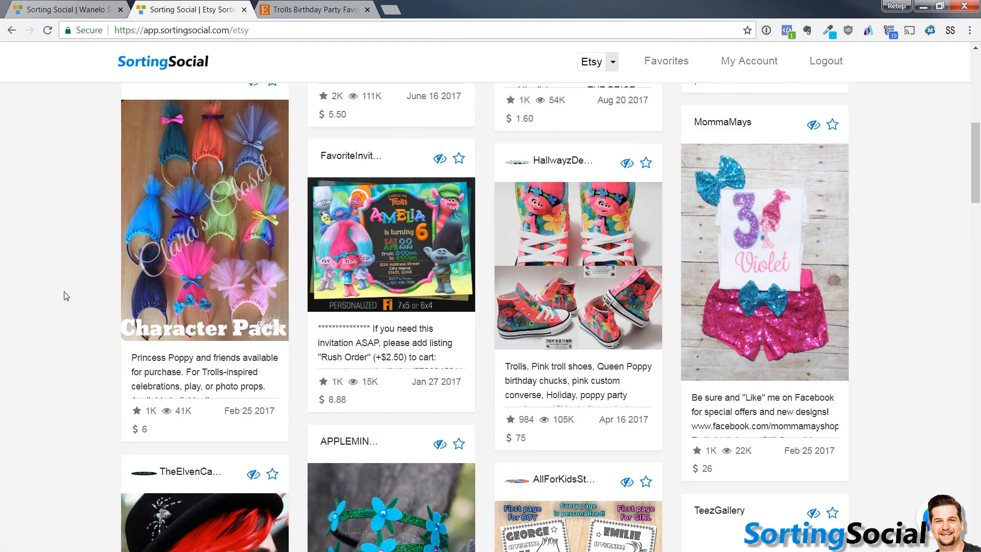